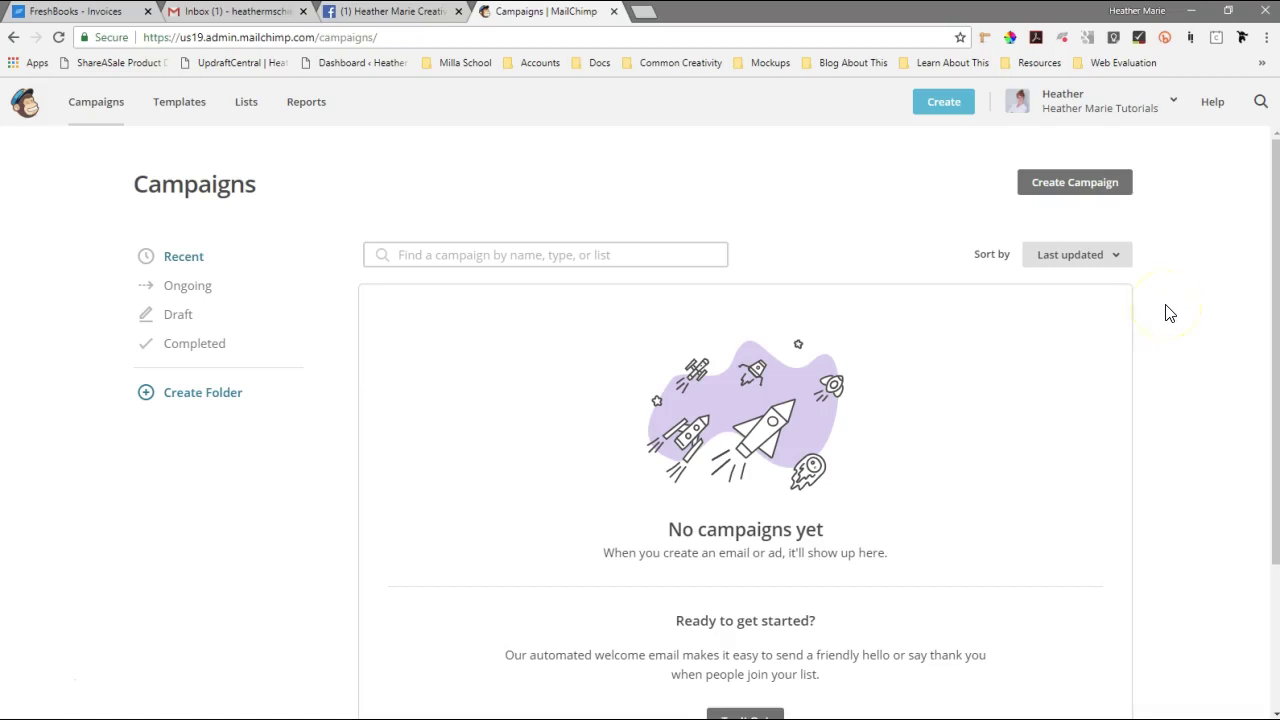
Create a landing page named for the tutorials brand, collecting signups into the tutorials mailing list.
{"action": "left_click", "coordinate": [930, 117]}
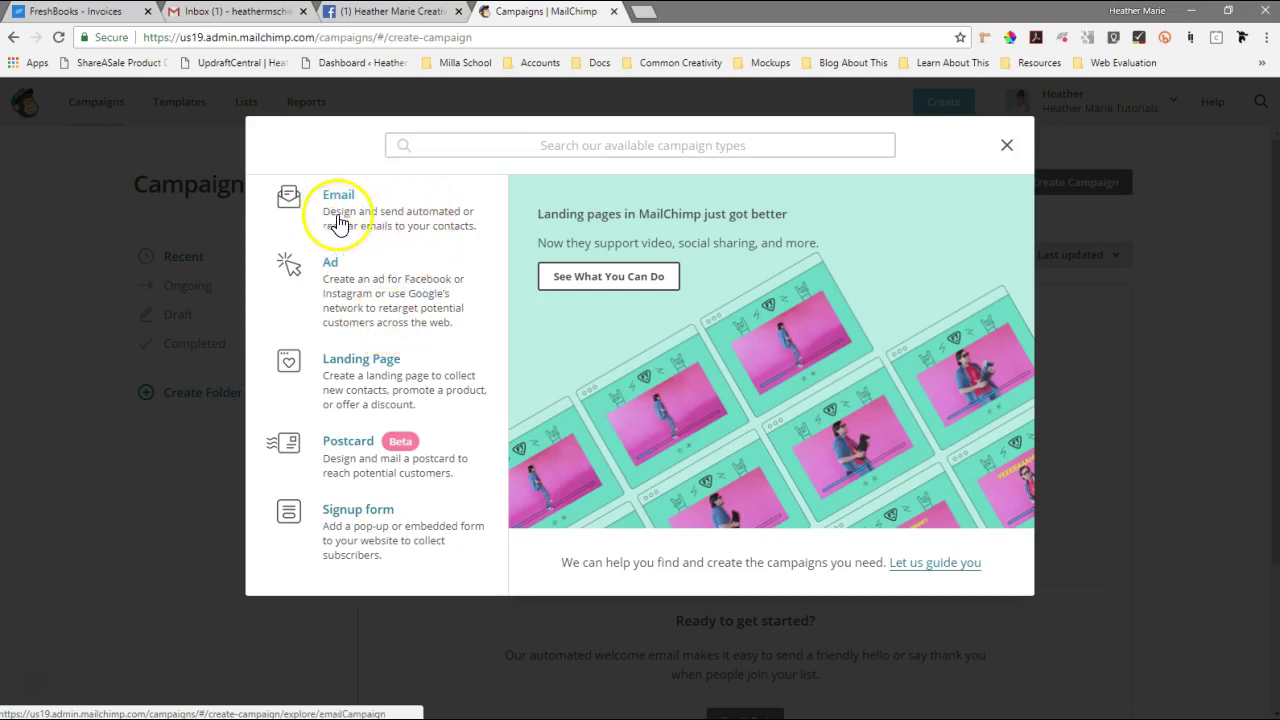
{"action": "left_click", "coordinate": [340, 370]}
{"action": "left_click", "coordinate": [622, 392]}
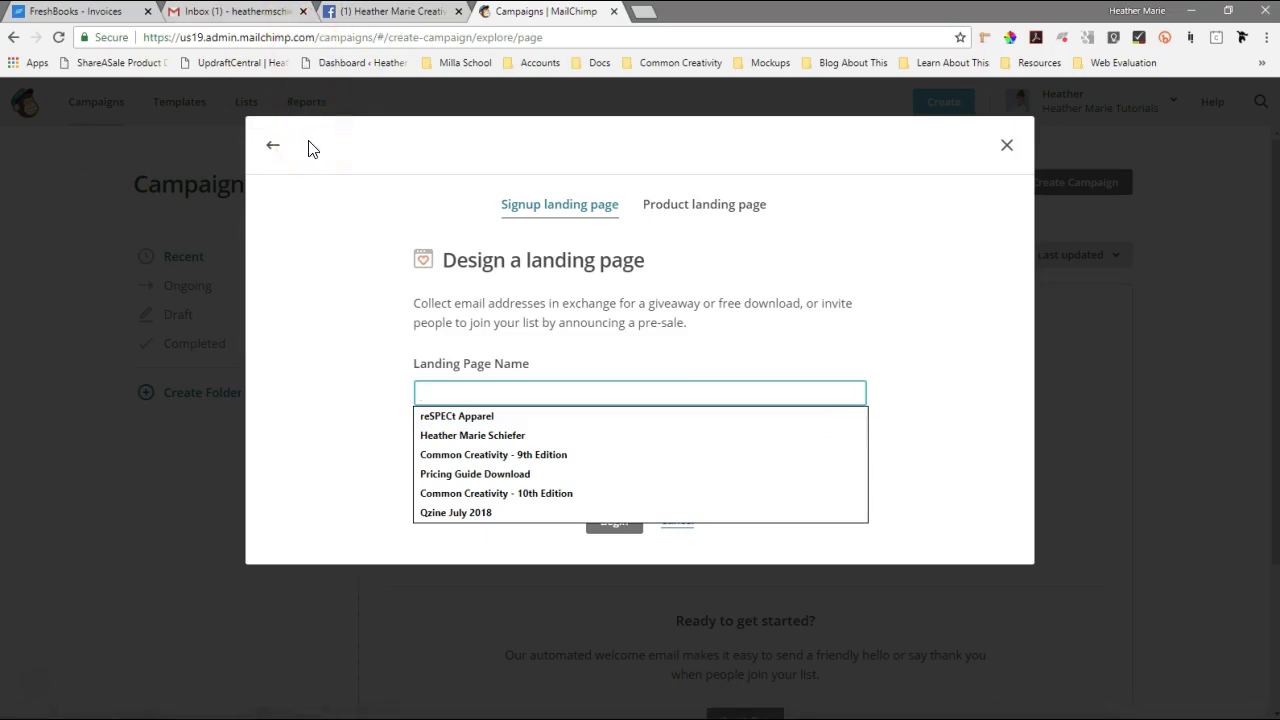
{"action": "type", "text": "Heather Marie "}
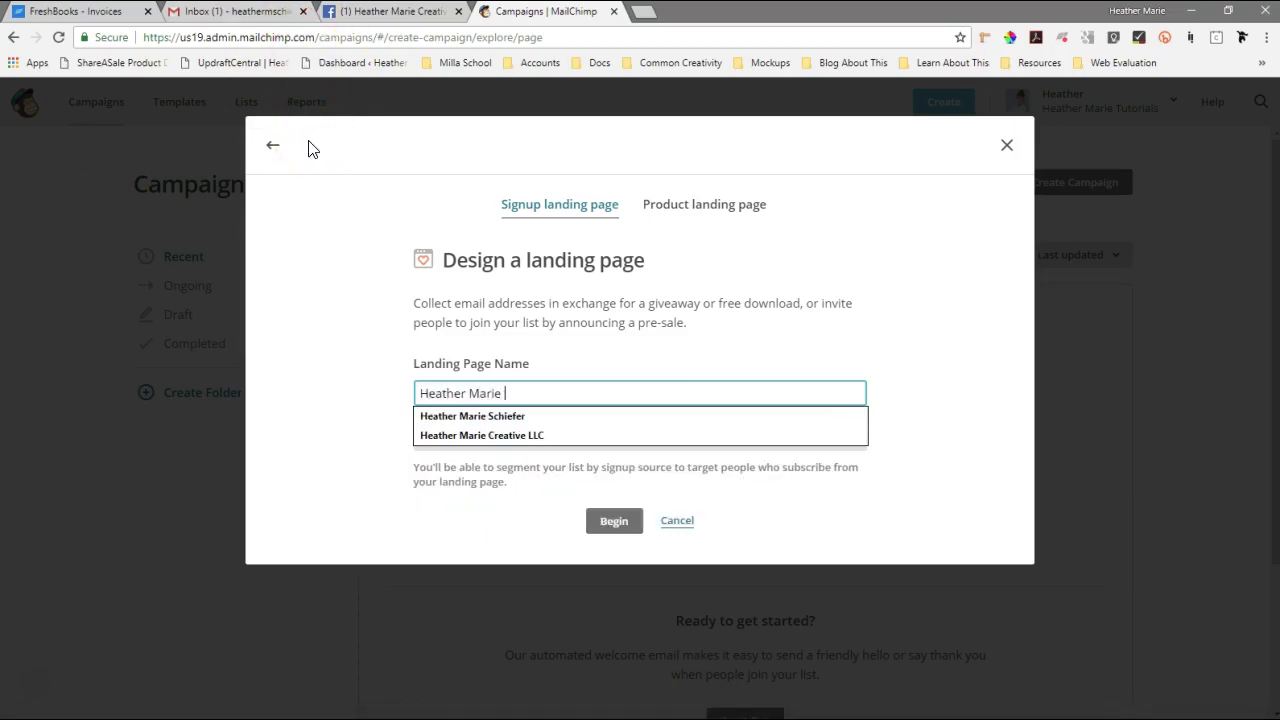
{"action": "type", "text": "Tutorial"}
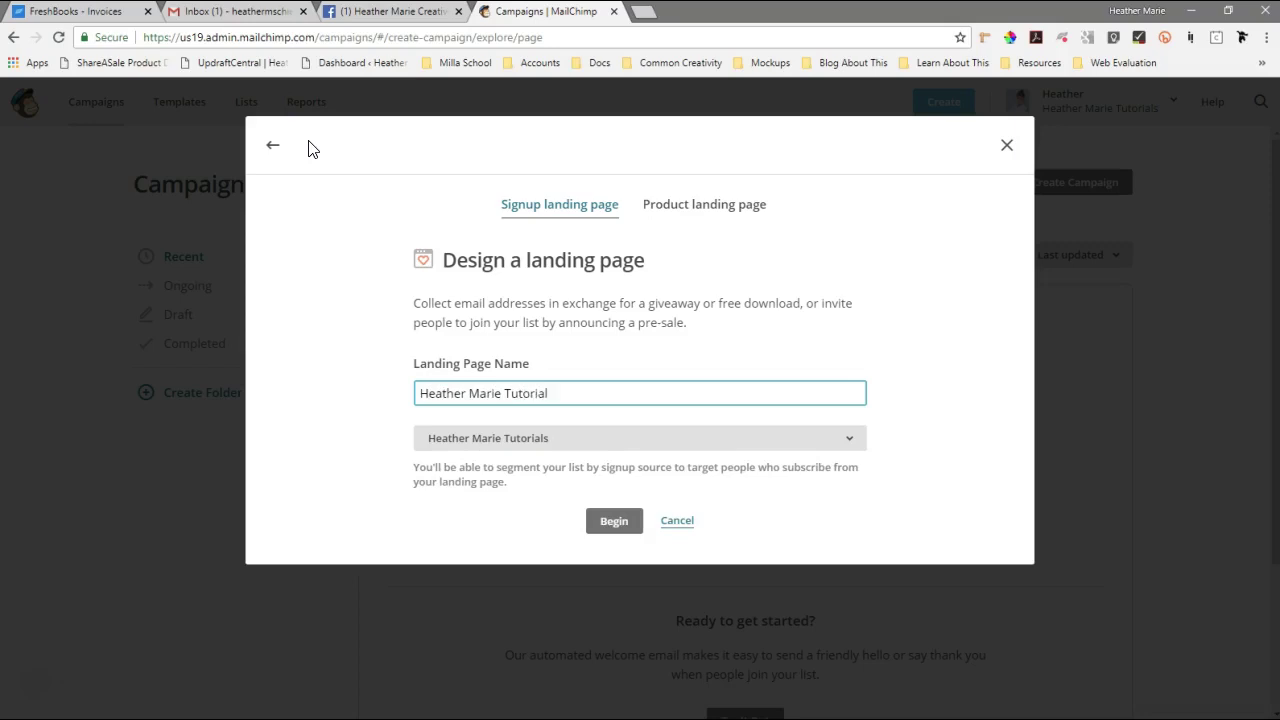
{"action": "type", "text": "s Landing Page"}
{"action": "left_click", "coordinate": [528, 446]}
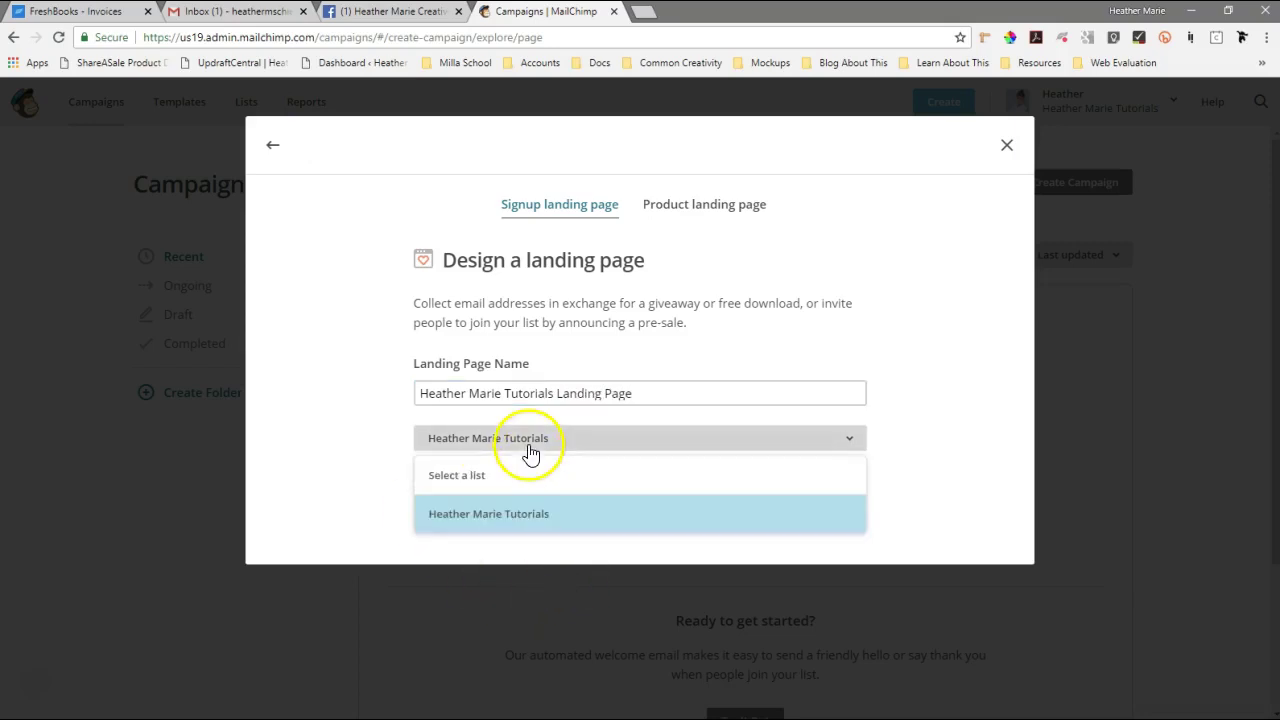
{"action": "left_click", "coordinate": [486, 518]}
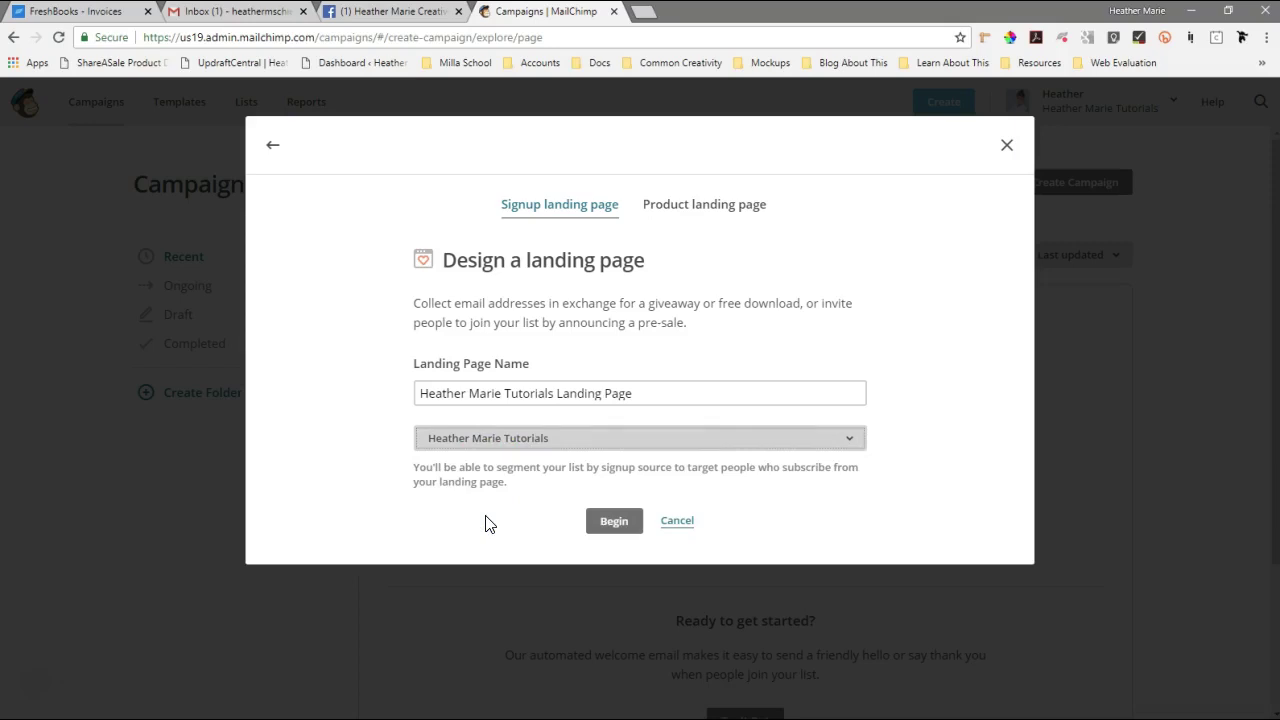
{"action": "left_click", "coordinate": [614, 524]}
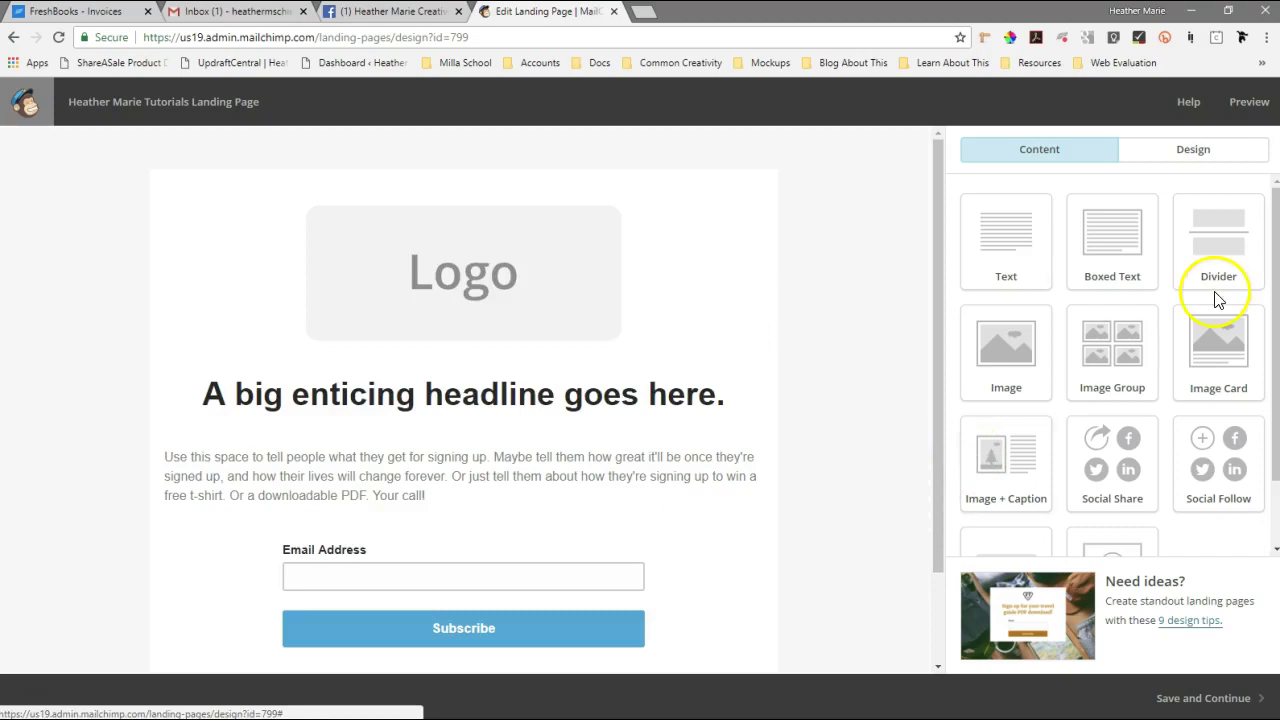
Open the Logo placeholder's image settings and bring up the Content Manager to replace it.
{"action": "mouse_move", "coordinate": [643, 314]}
{"action": "left_click", "coordinate": [481, 273]}
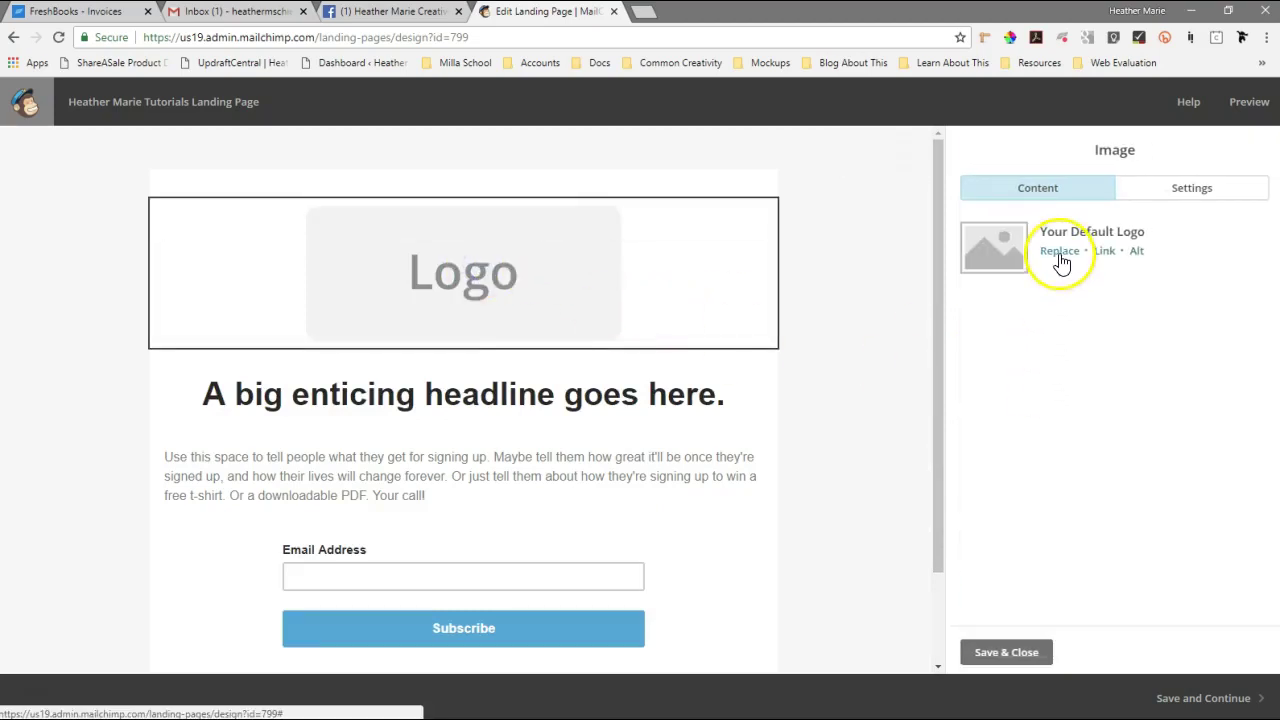
{"action": "mouse_move", "coordinate": [280, 300]}
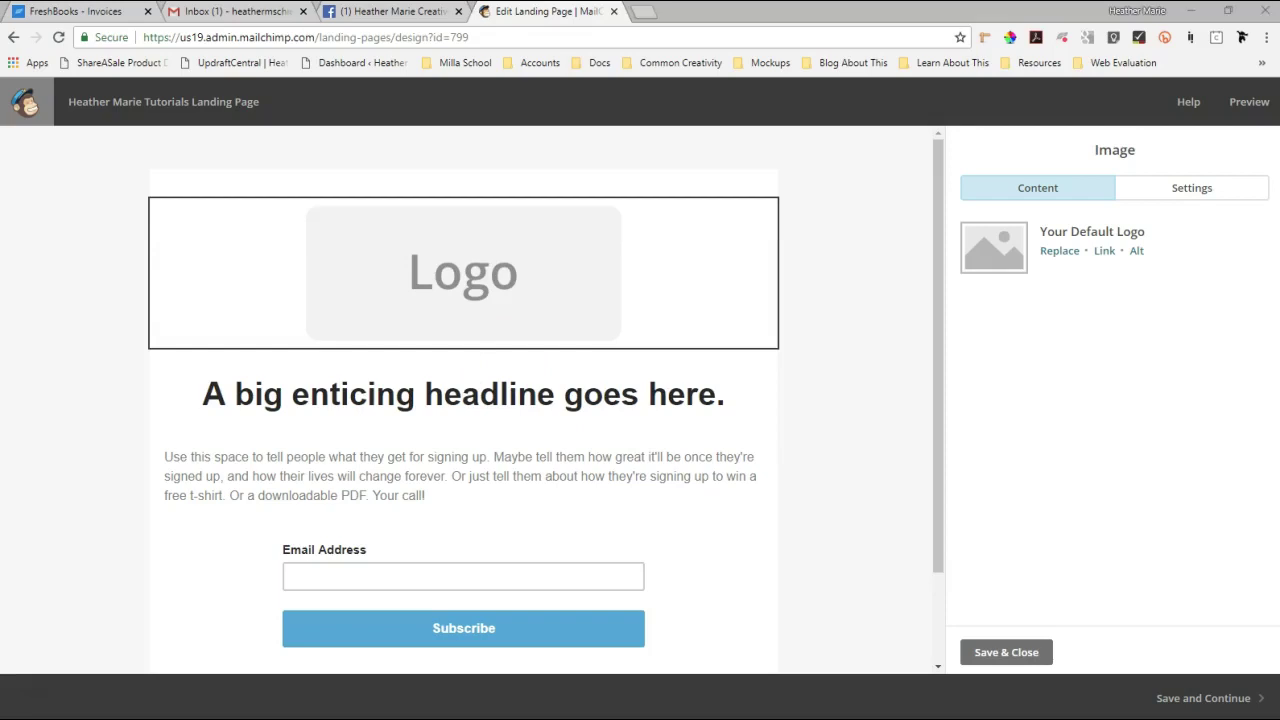
{"action": "mouse_move", "coordinate": [471, 294]}
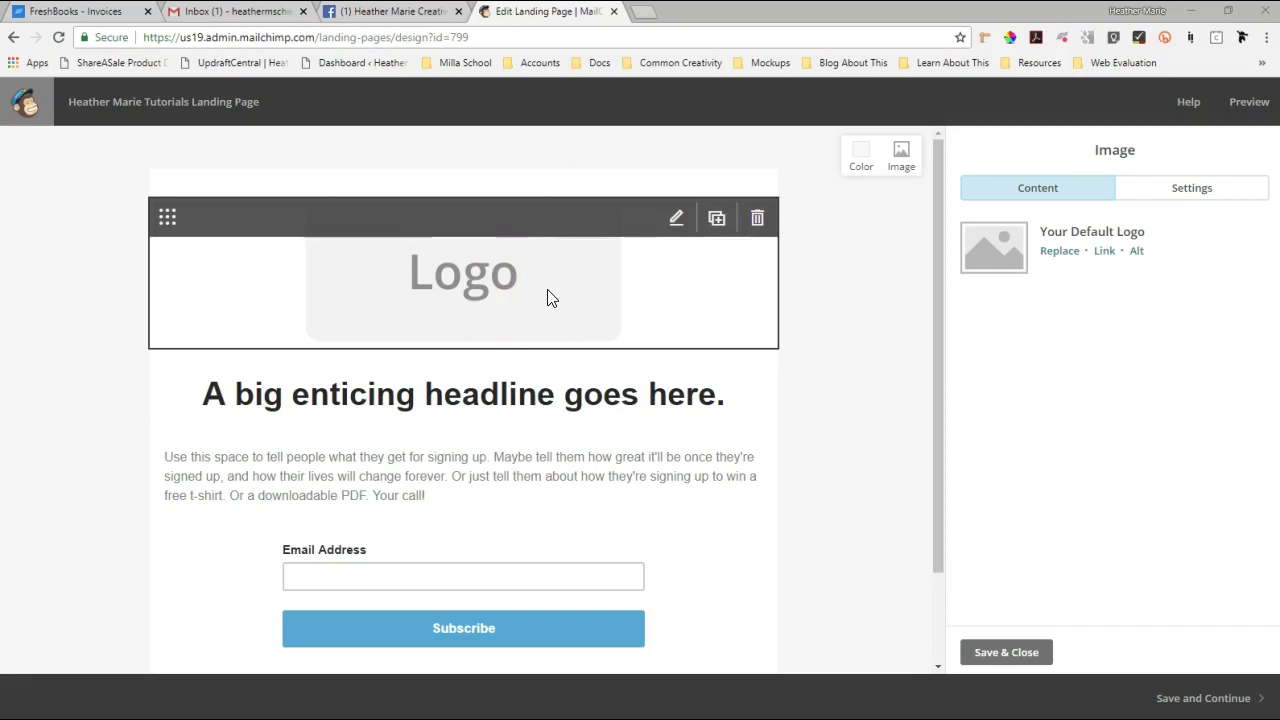
{"action": "left_click", "coordinate": [490, 328]}
Open My Logo in the Content Manager and drag HMC TUTS.png in from File Explorer.
{"action": "left_click", "coordinate": [1060, 252]}
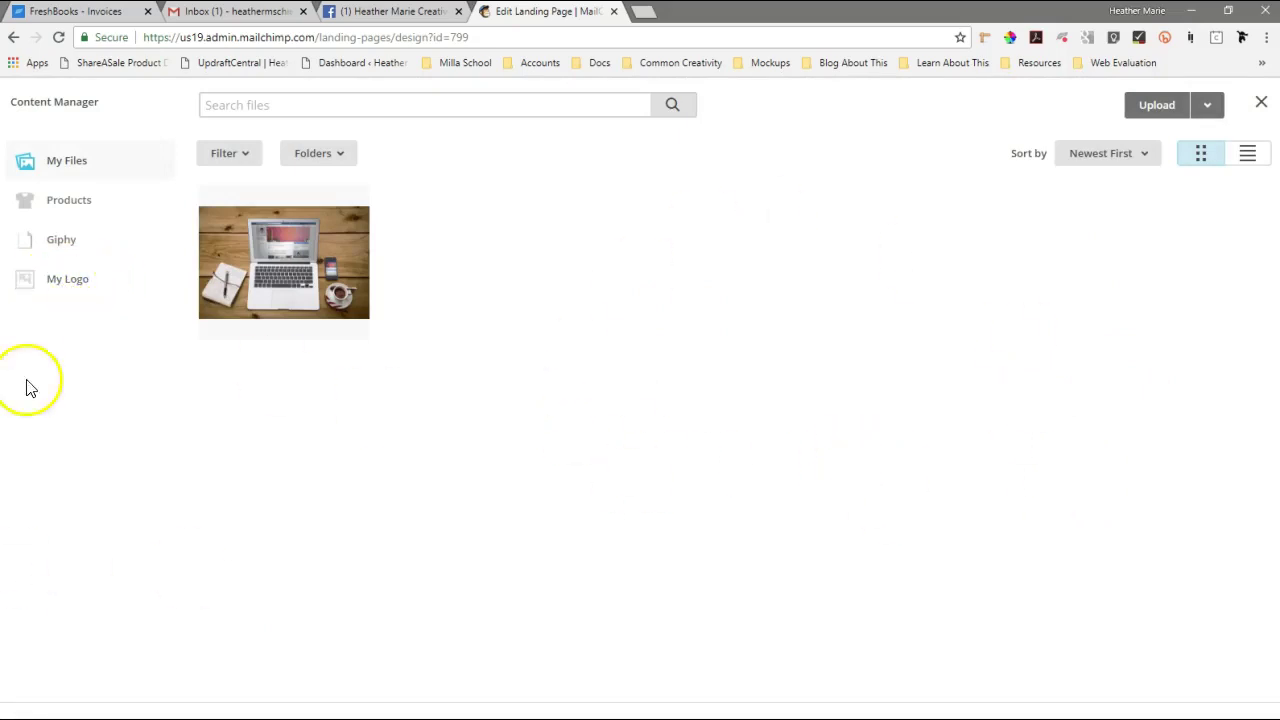
{"action": "left_click", "coordinate": [52, 287]}
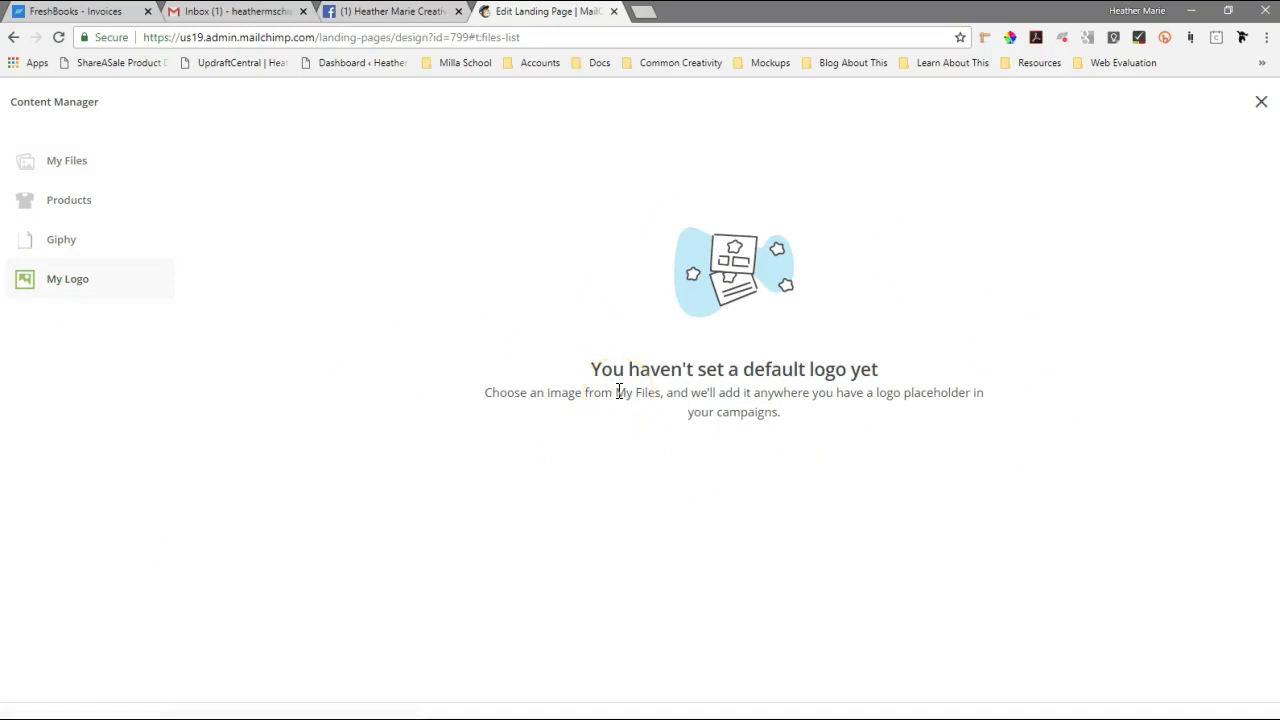
{"action": "left_click", "coordinate": [811, 391]}
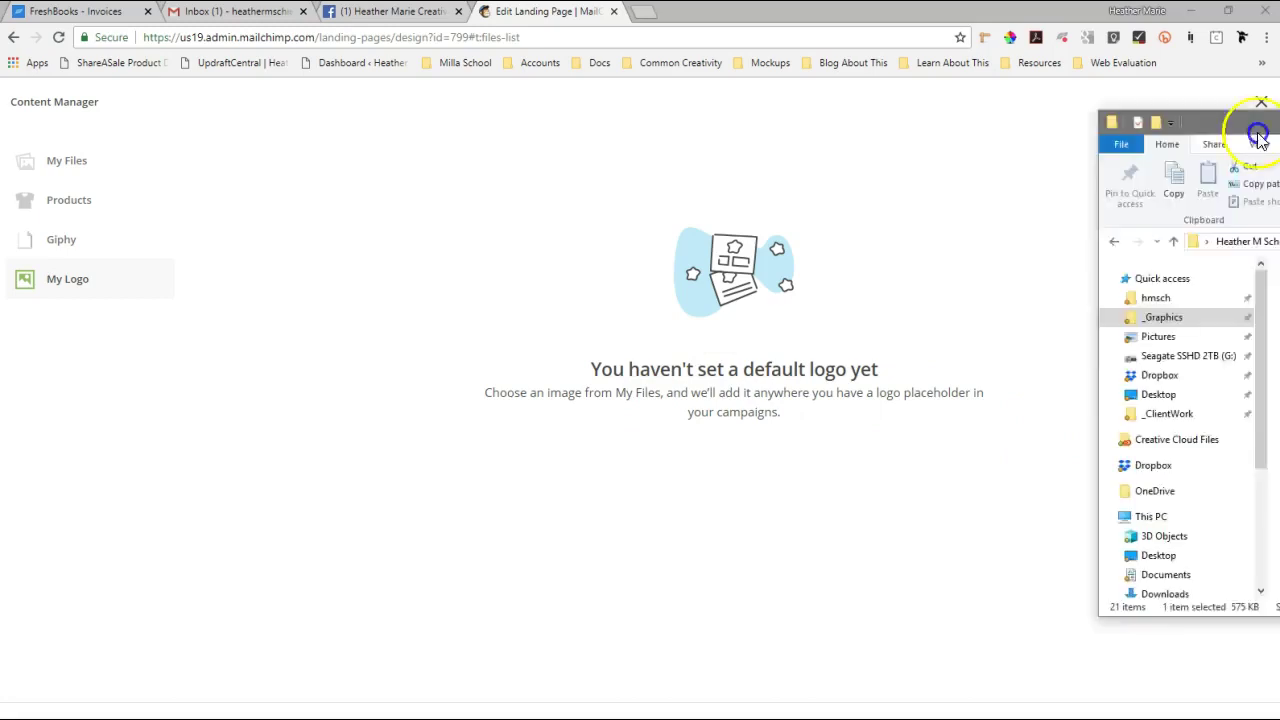
{"action": "left_click_drag", "start_coordinate": [1157, 129], "coordinate": [951, 114]}
{"action": "left_click", "coordinate": [877, 451]}
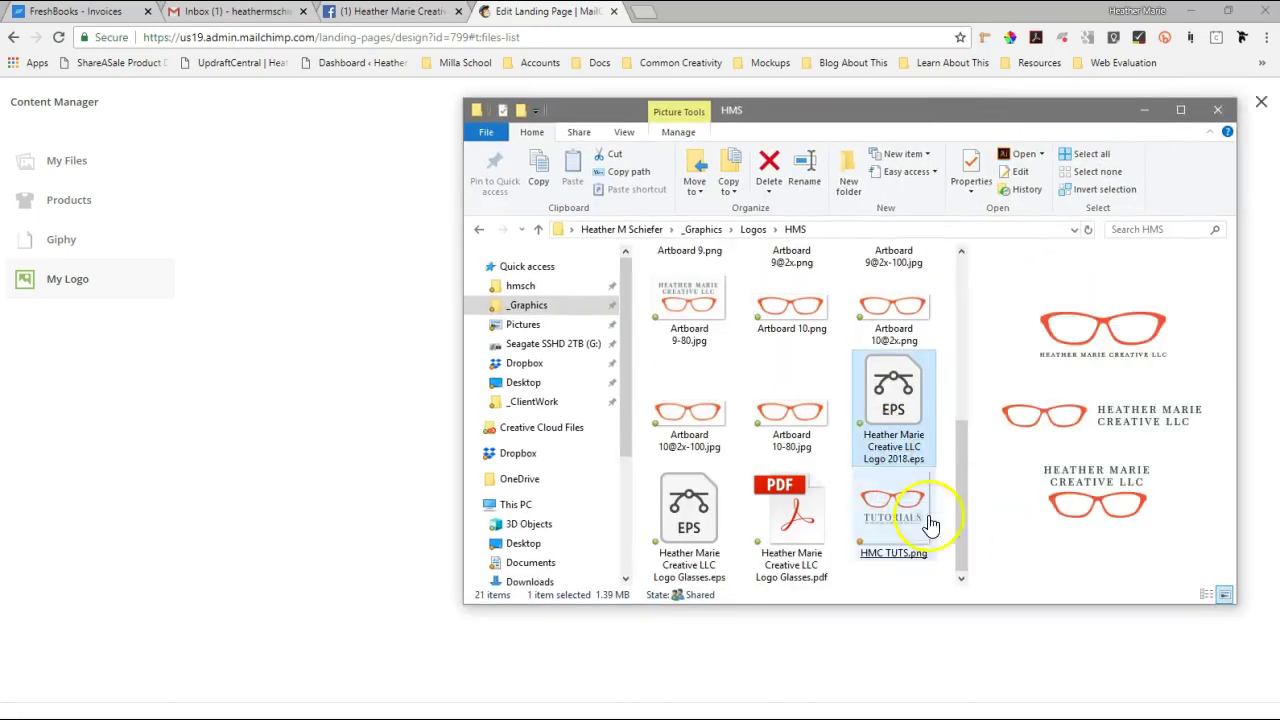
{"action": "left_click_drag", "start_coordinate": [915, 510], "coordinate": [372, 376]}
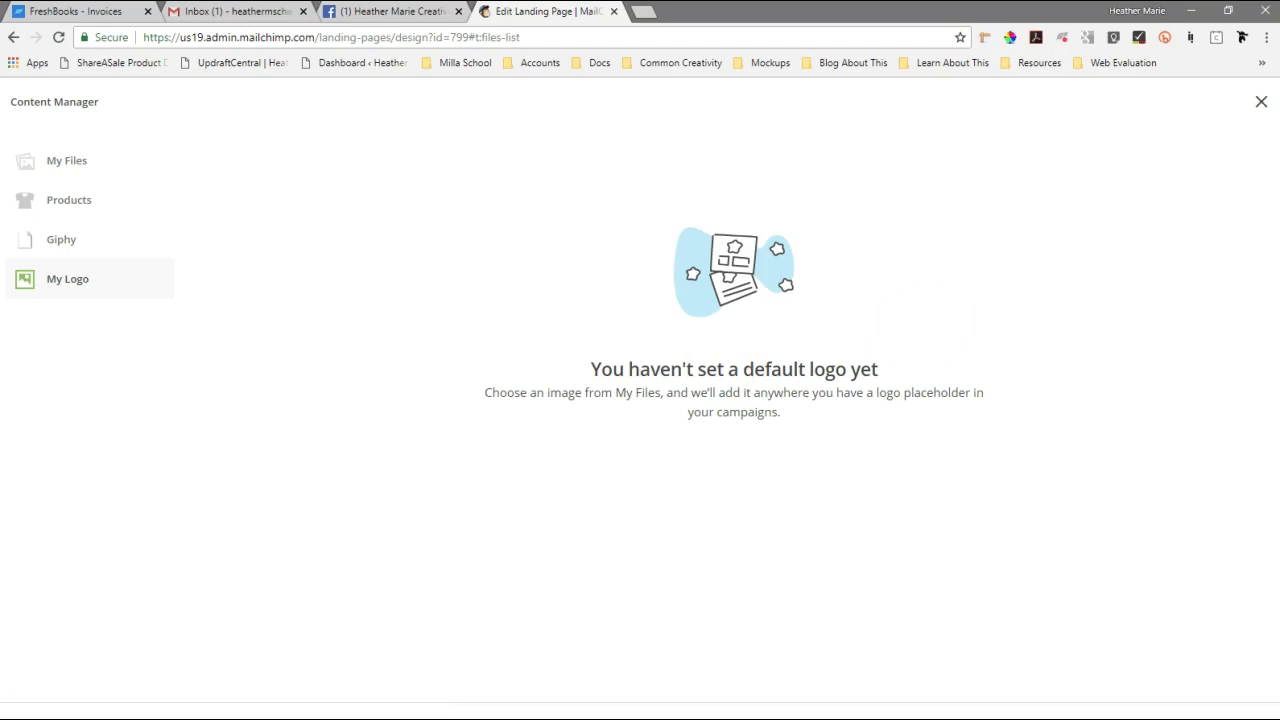
Retry adding HMC TUTS.png, leaving My Logo still without a default logo.
{"action": "key", "text": "alt+Tab"}
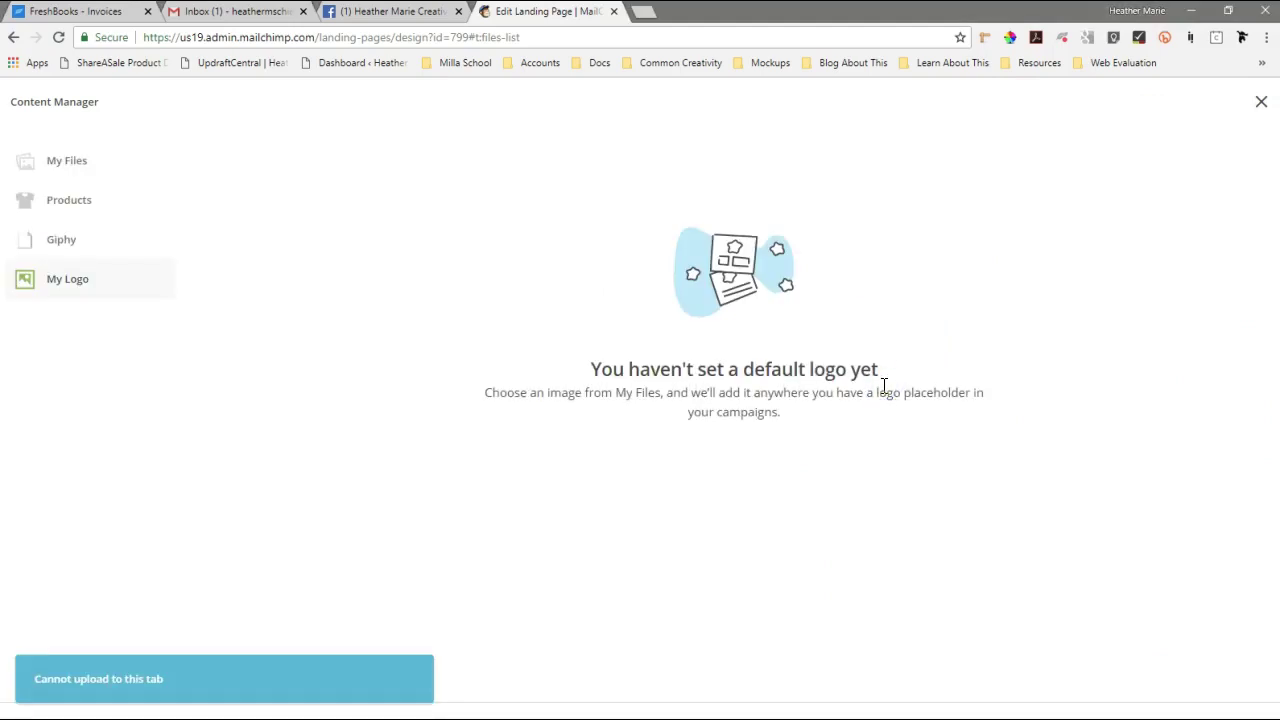
{"action": "left_click", "coordinate": [755, 292]}
{"action": "left_click", "coordinate": [705, 394]}
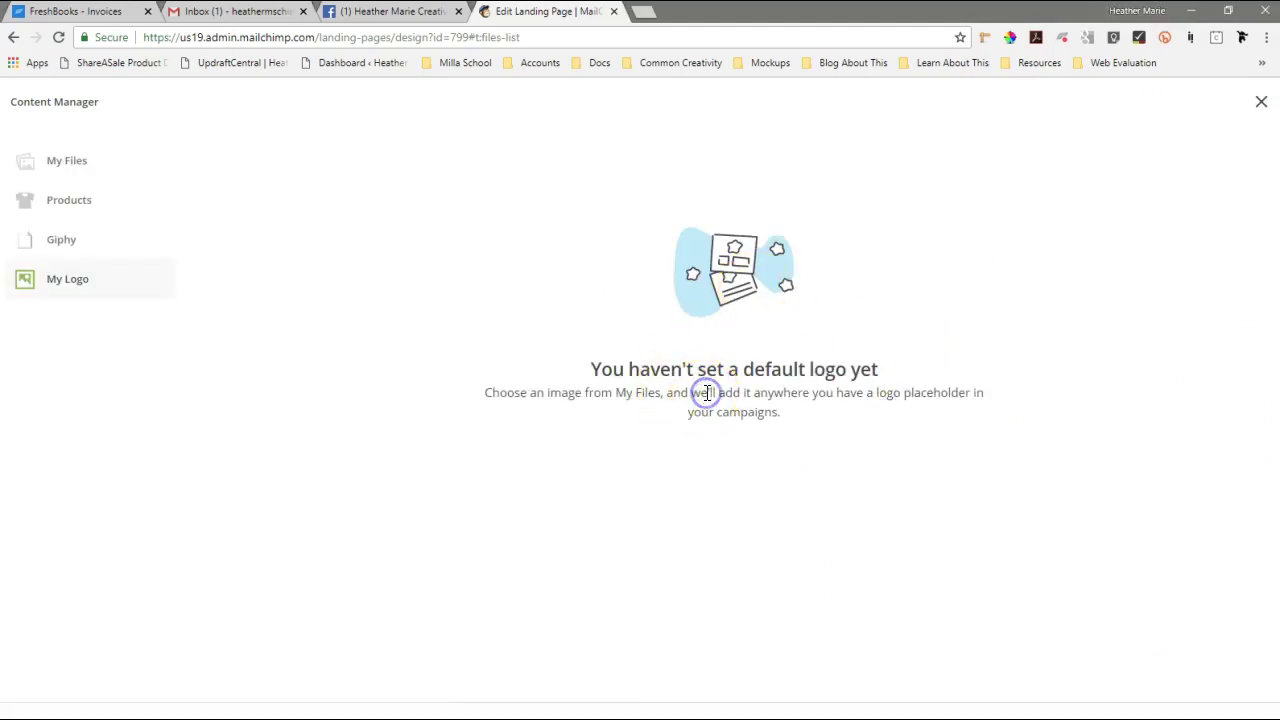
{"action": "left_click", "coordinate": [751, 366]}
{"action": "left_click", "coordinate": [349, 417]}
{"action": "left_click", "coordinate": [23, 291]}
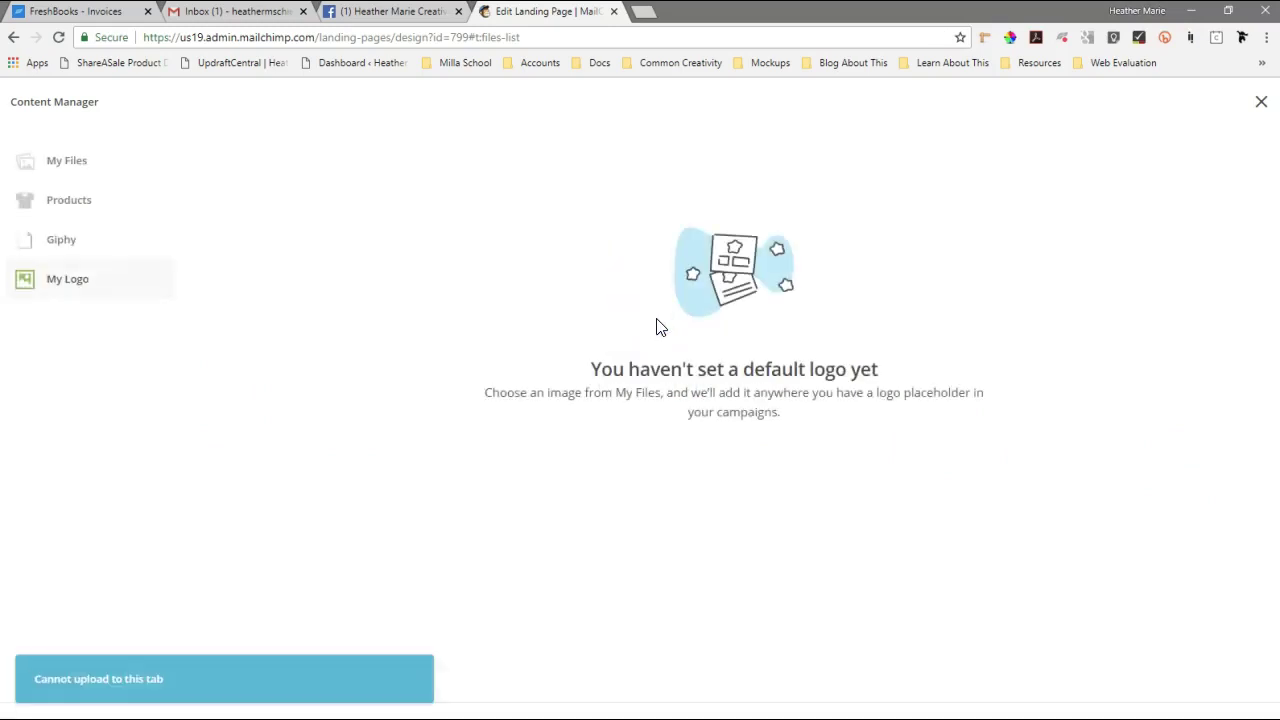
{"action": "left_click", "coordinate": [679, 337]}
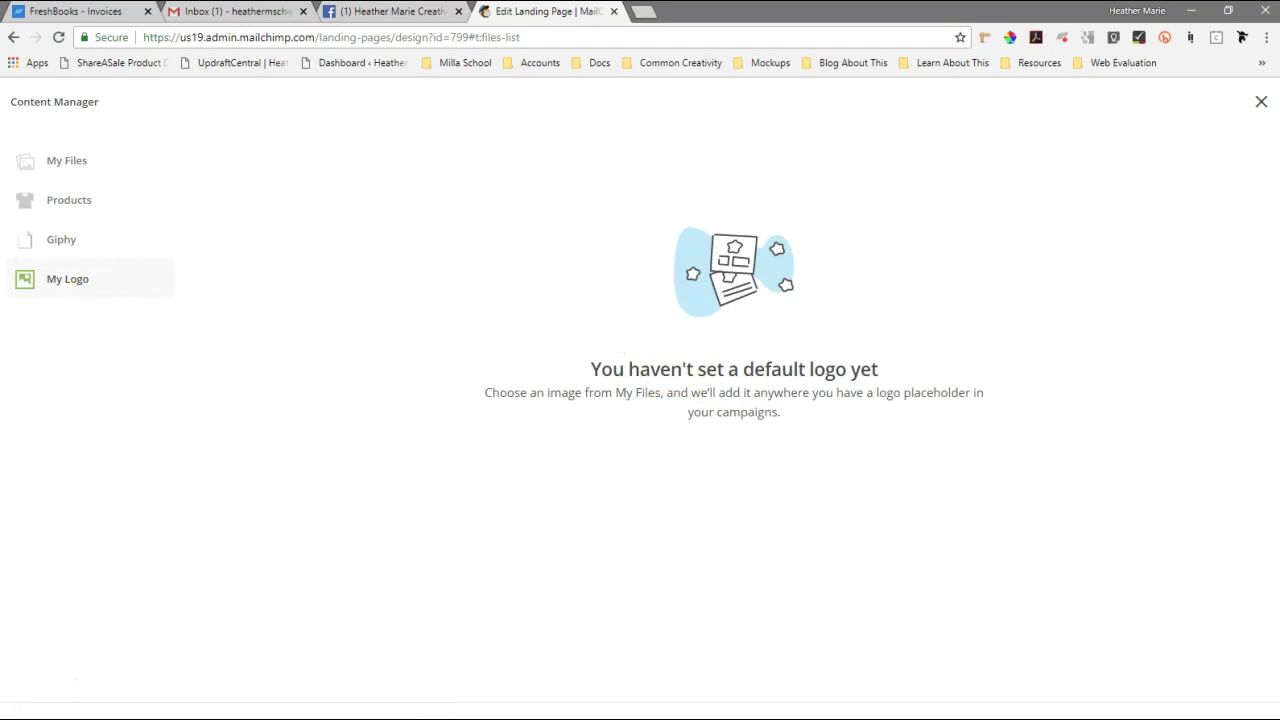
Upload HMC TUTS.png as the logo and resize it to 300 × 300.
{"action": "left_click", "coordinate": [62, 160]}
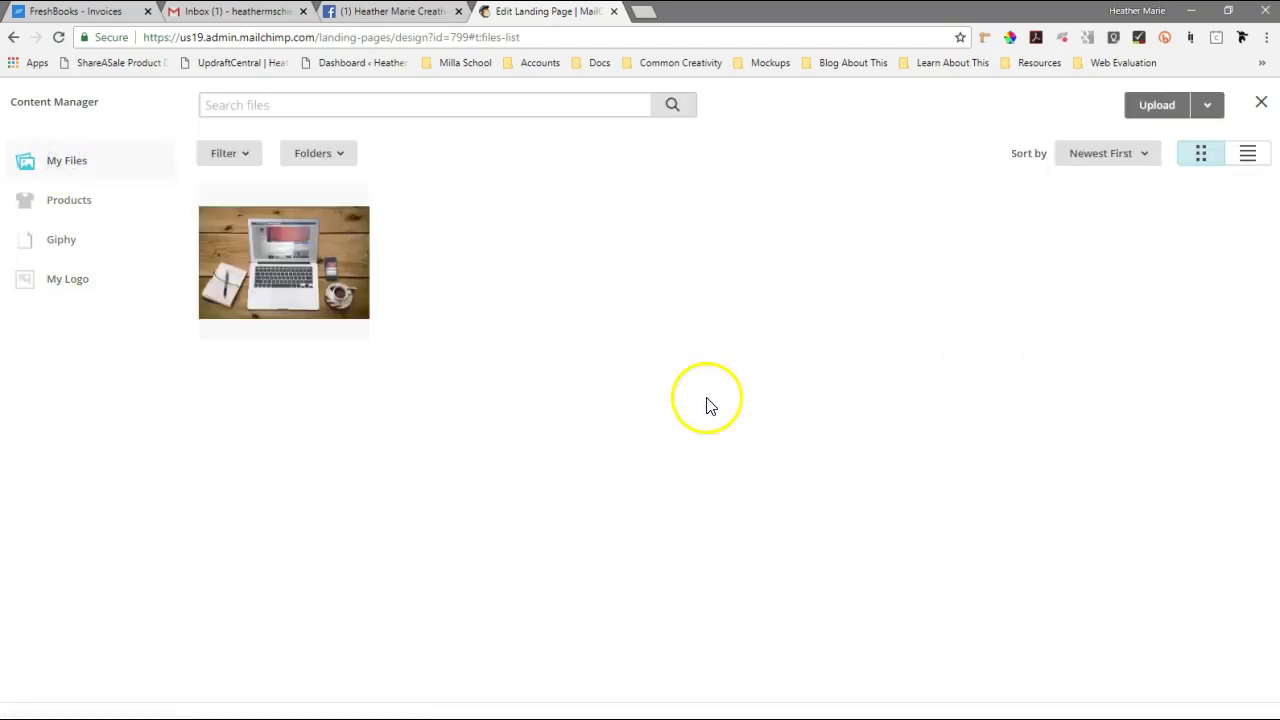
{"action": "left_click", "coordinate": [1153, 108]}
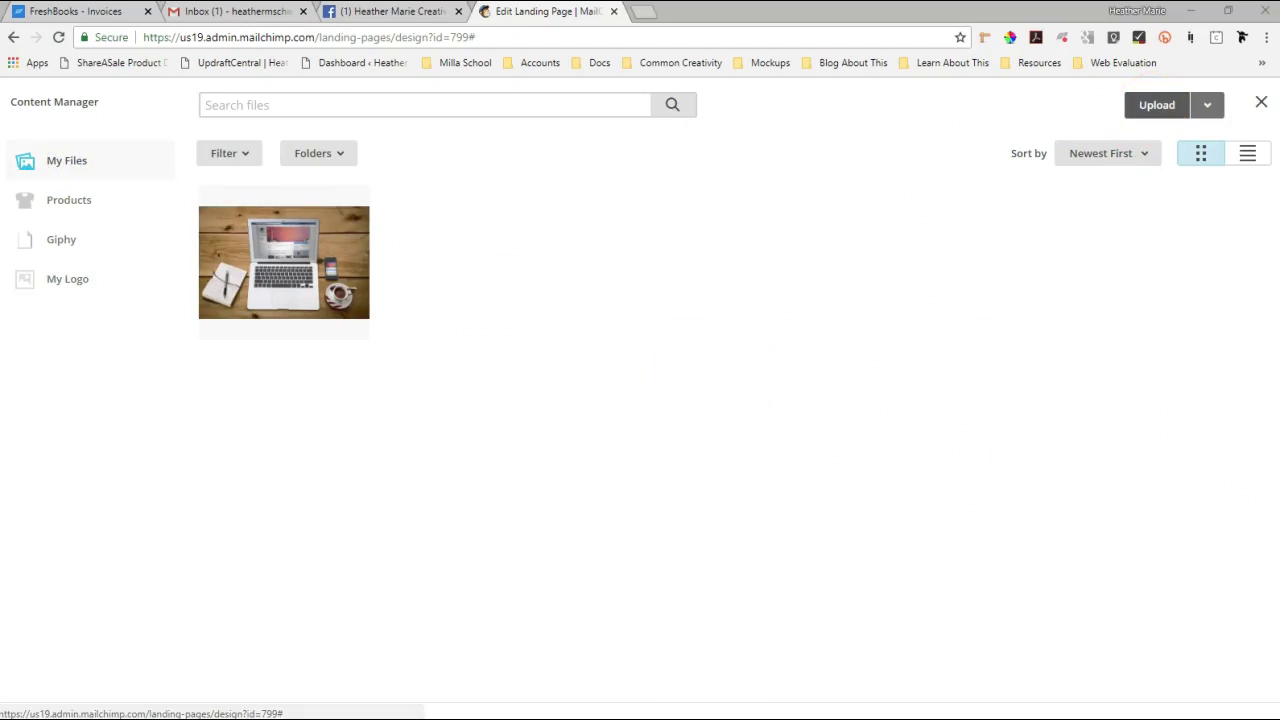
{"action": "key", "text": "Return"}
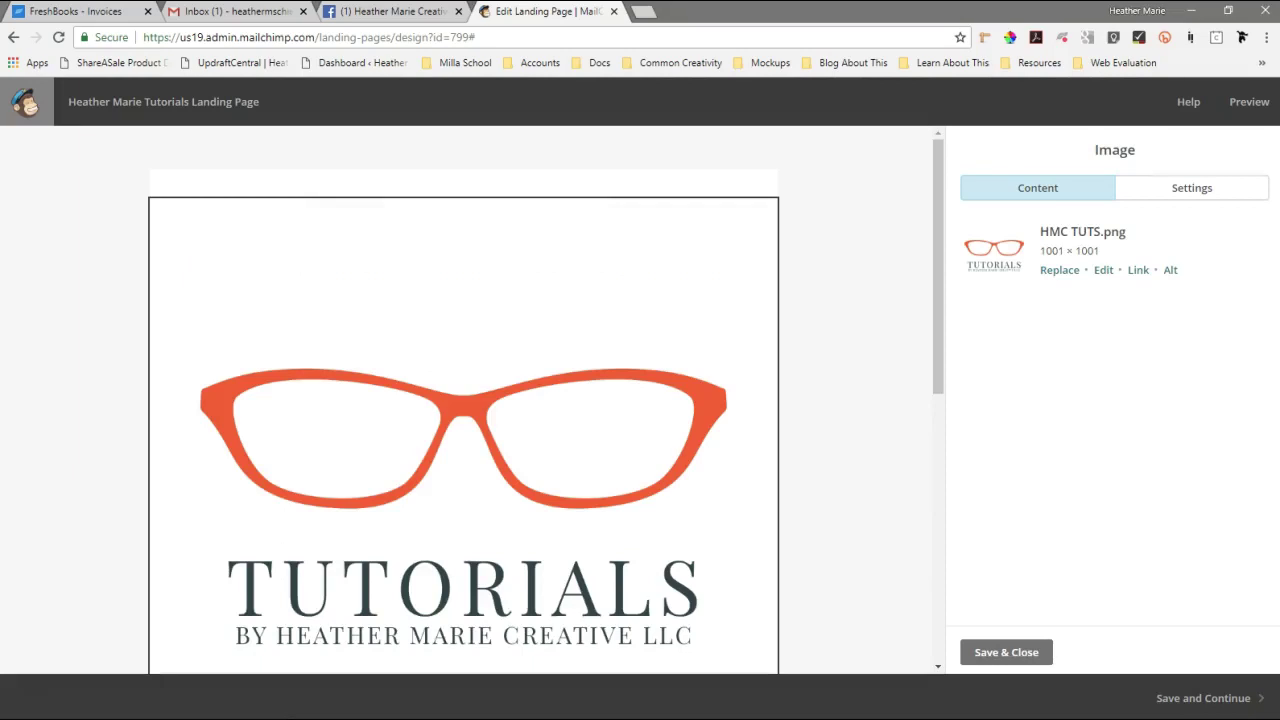
{"action": "left_click", "coordinate": [1103, 272]}
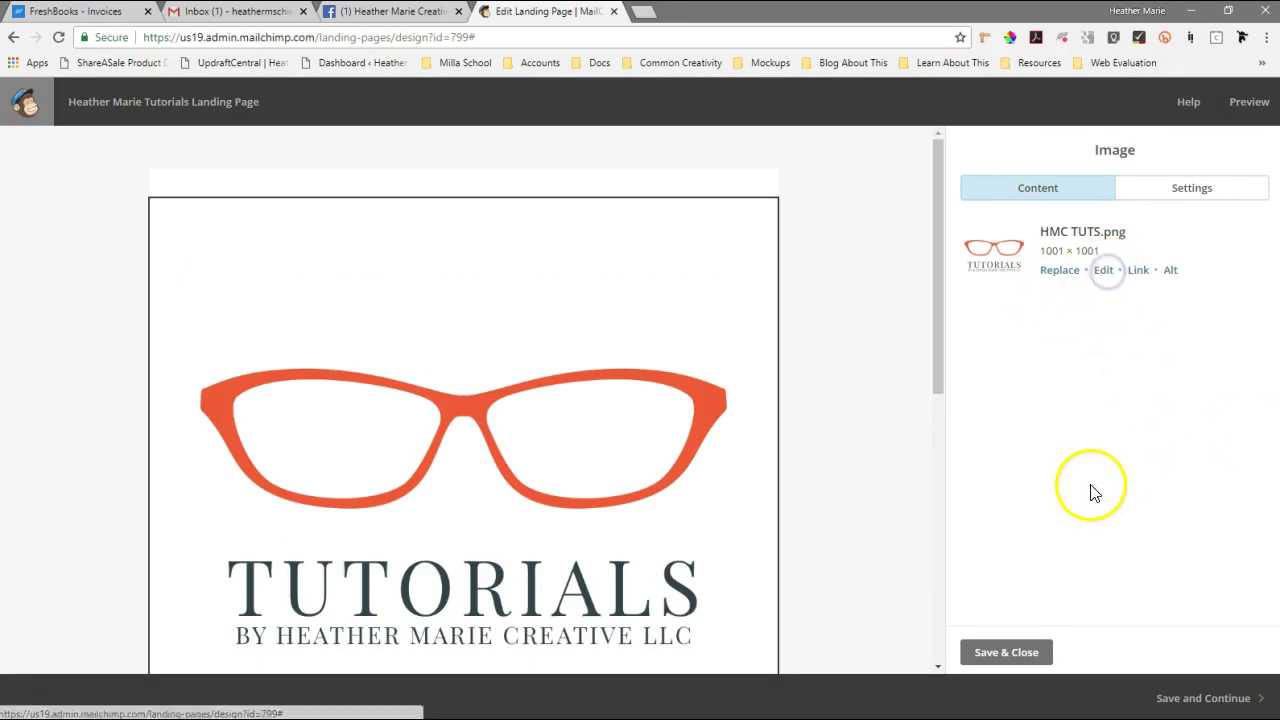
{"action": "left_click", "coordinate": [1103, 270]}
{"action": "left_click", "coordinate": [510, 165]}
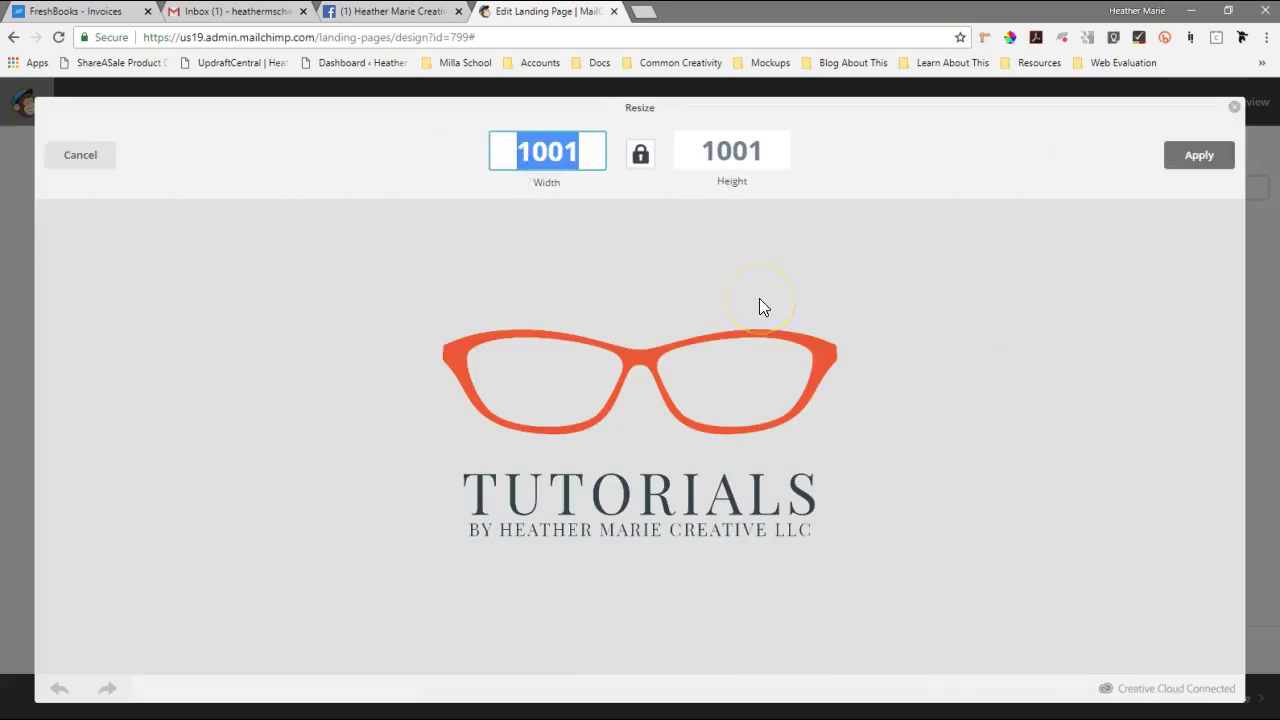
{"action": "type", "text": "300"}
{"action": "key", "text": "Tab"}
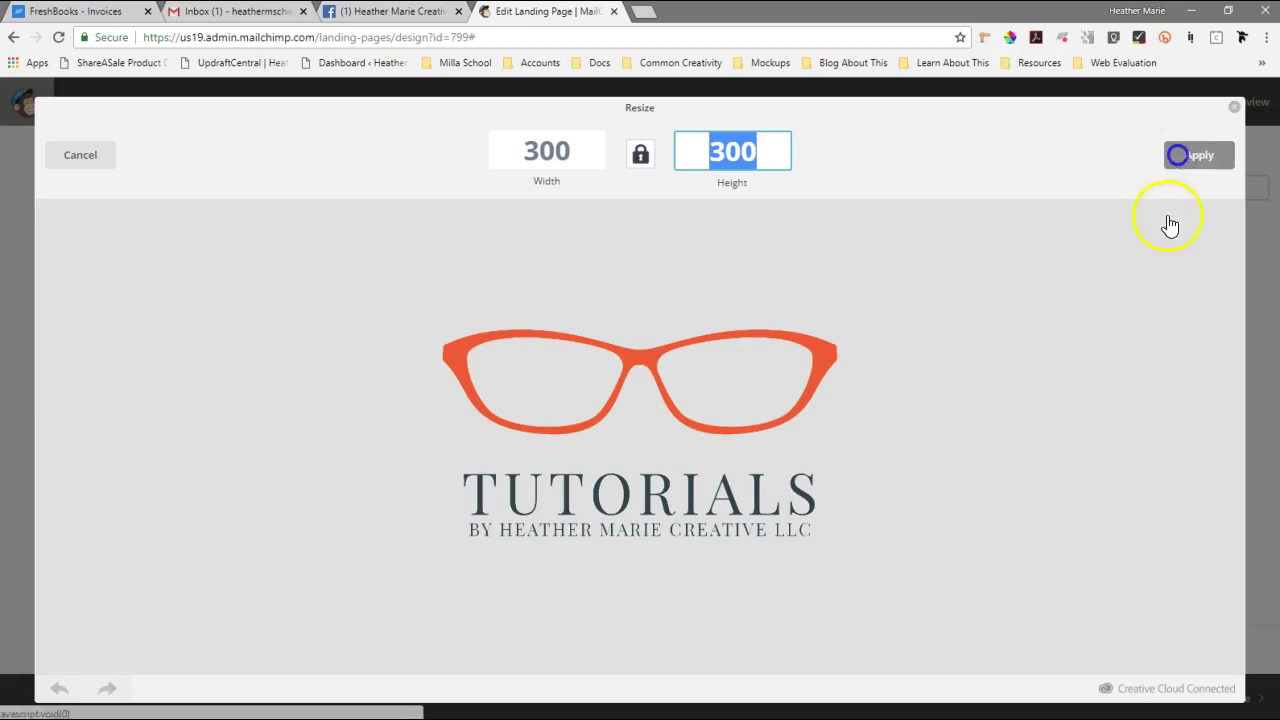
{"action": "left_click", "coordinate": [1195, 155]}
{"action": "left_click", "coordinate": [1200, 156]}
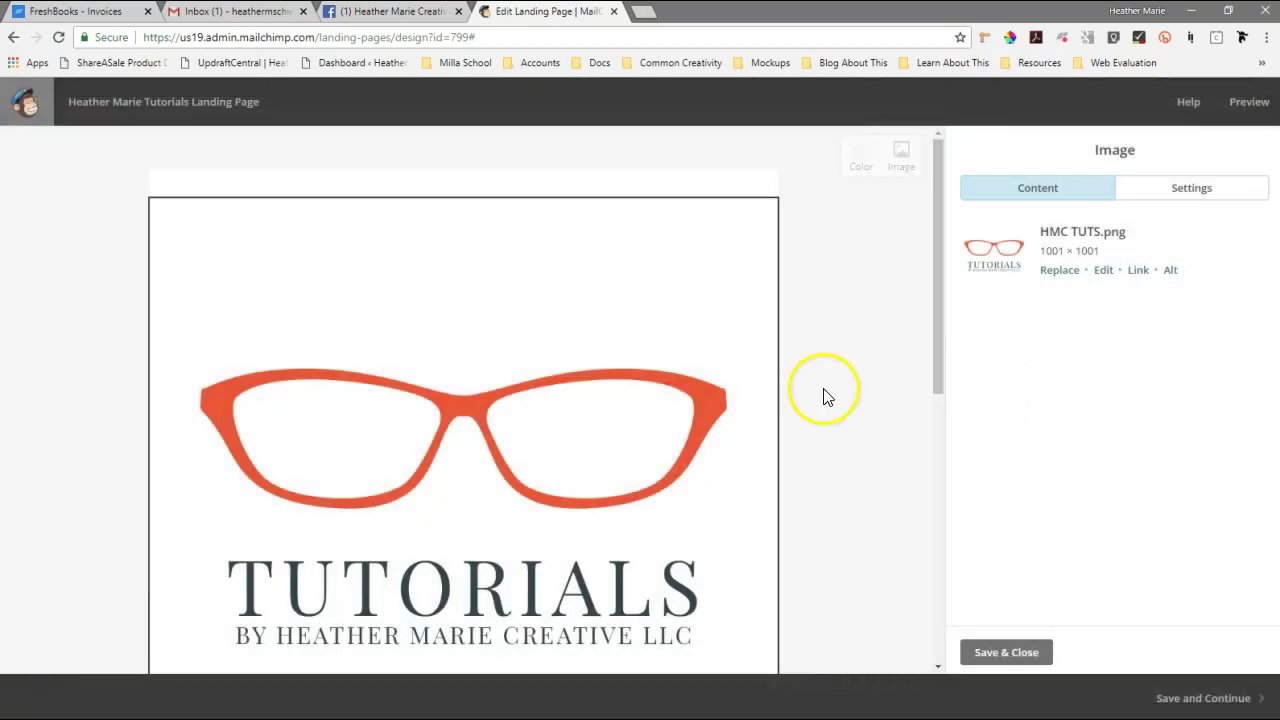
Crop the empty space above and below the logo to 300 × 179 and save it.
{"action": "scroll", "coordinate": [815, 402], "scroll_direction": "up", "scroll_amount": 1}
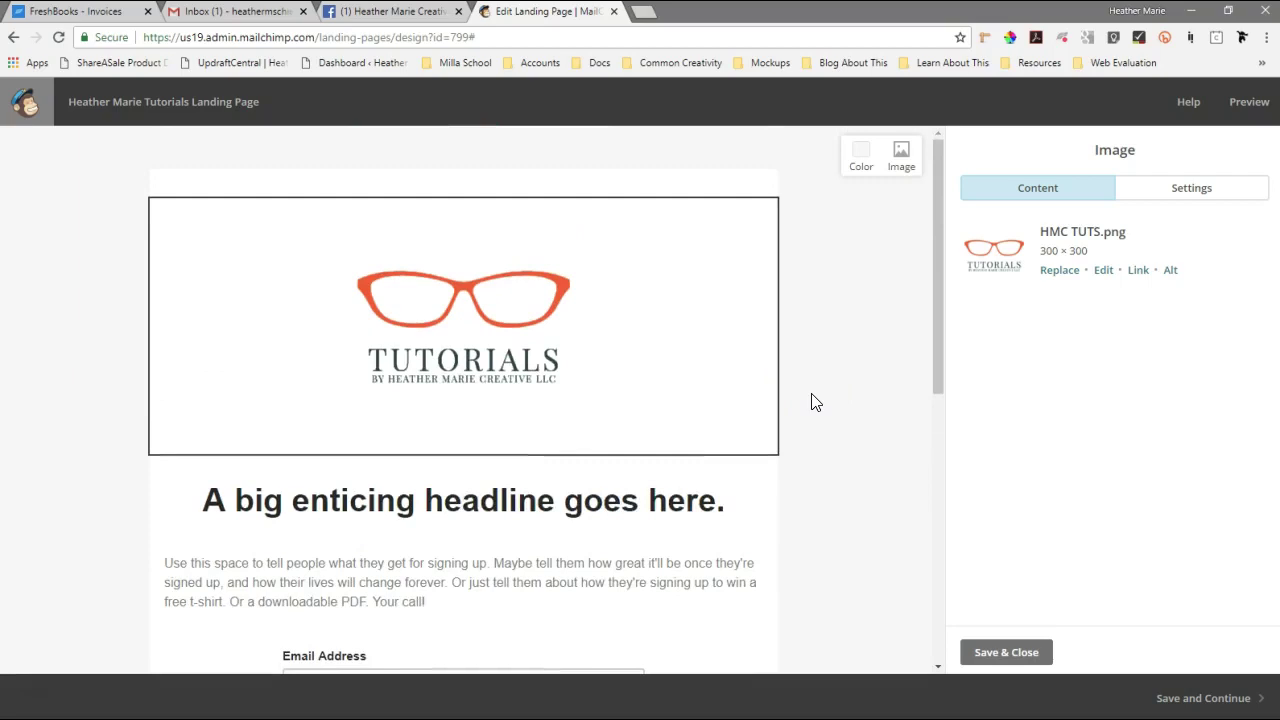
{"action": "left_click", "coordinate": [1103, 270]}
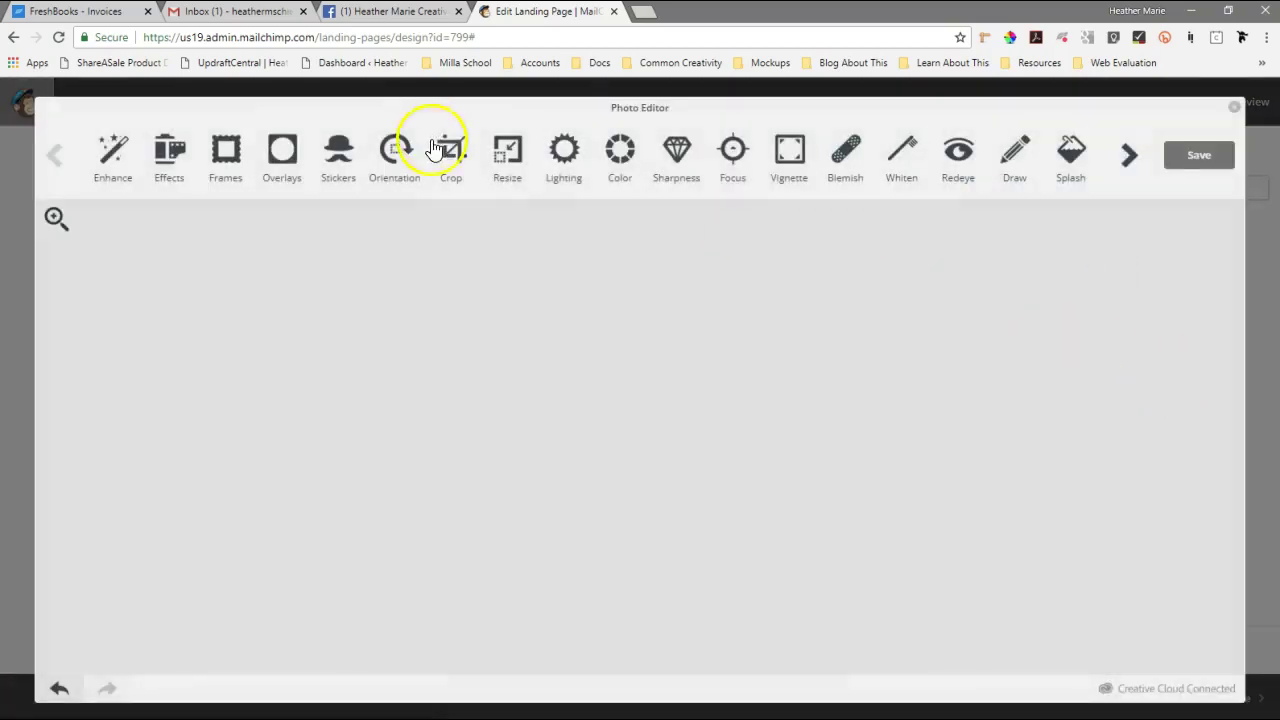
{"action": "left_click", "coordinate": [448, 155]}
{"action": "left_click_drag", "start_coordinate": [766, 312], "coordinate": [784, 357]}
{"action": "left_click_drag", "start_coordinate": [766, 554], "coordinate": [777, 503]}
{"action": "left_click", "coordinate": [1168, 248]}
{"action": "left_click", "coordinate": [1195, 143]}
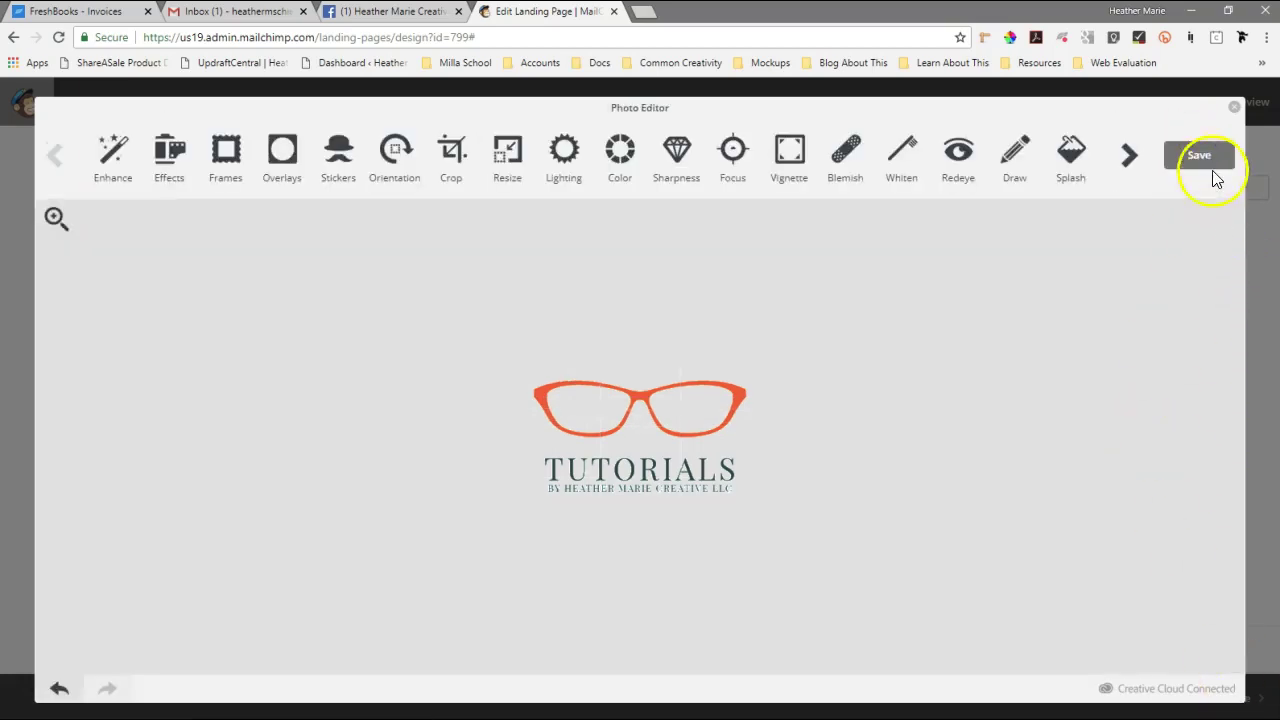
{"action": "left_click", "coordinate": [1205, 156]}
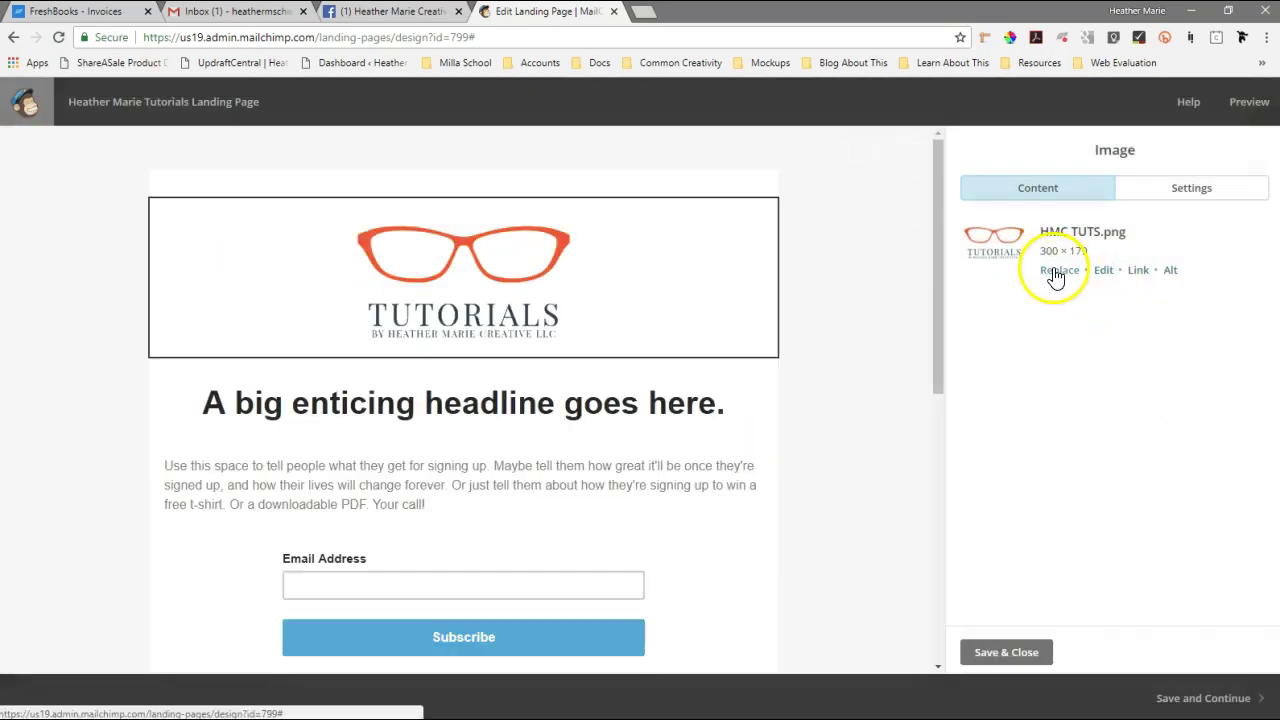
Set the uploaded Tutorials glasses image as My Logo and insert it into the block.
{"action": "left_click", "coordinate": [1057, 272]}
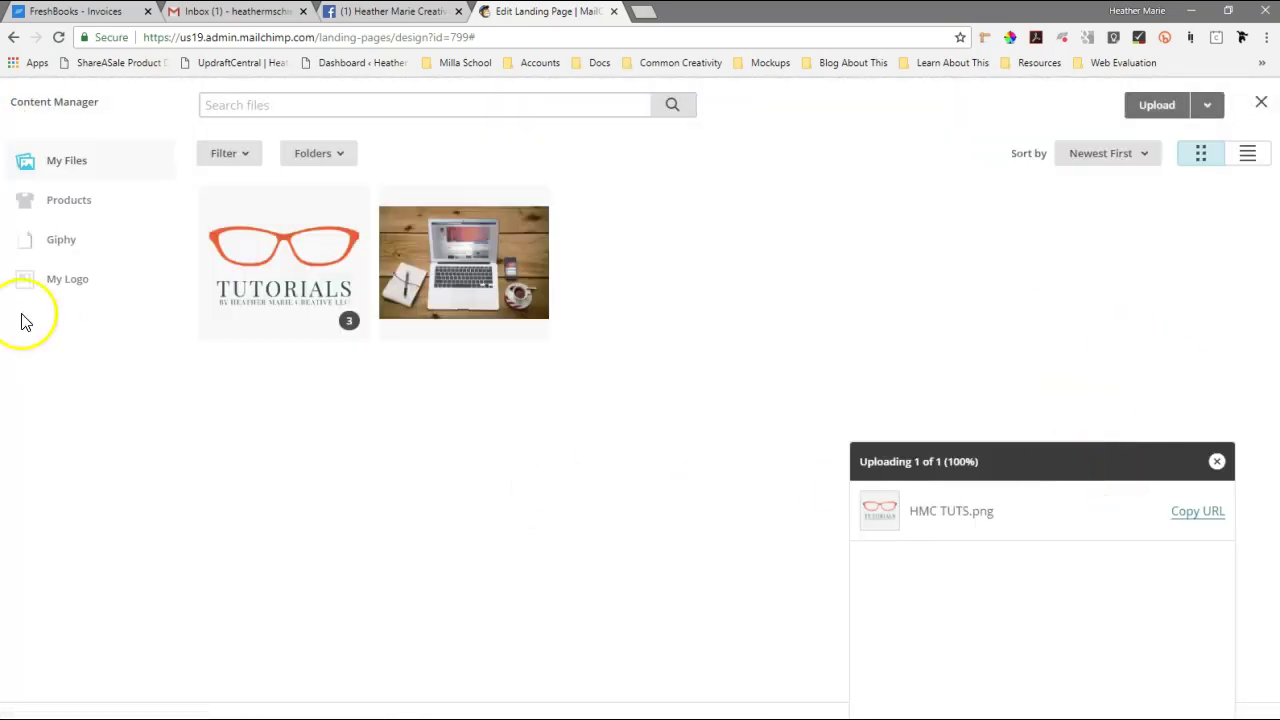
{"action": "left_click", "coordinate": [30, 278]}
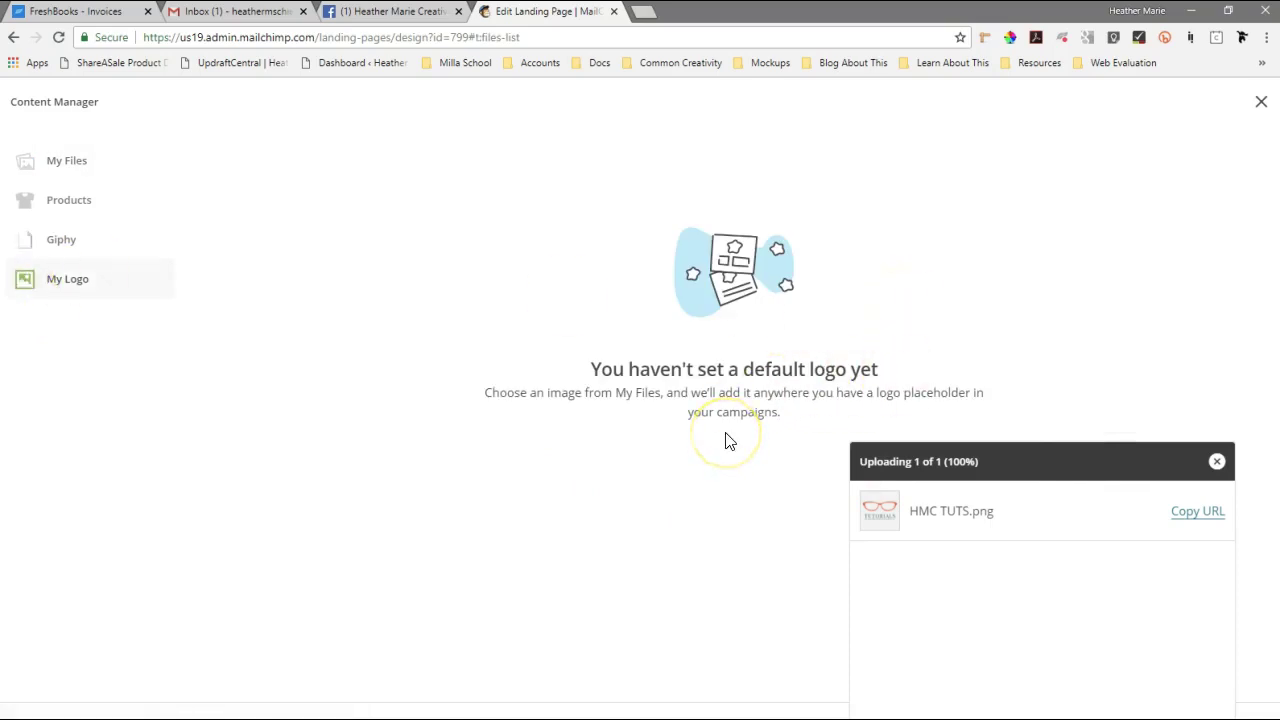
{"action": "left_click", "coordinate": [621, 392]}
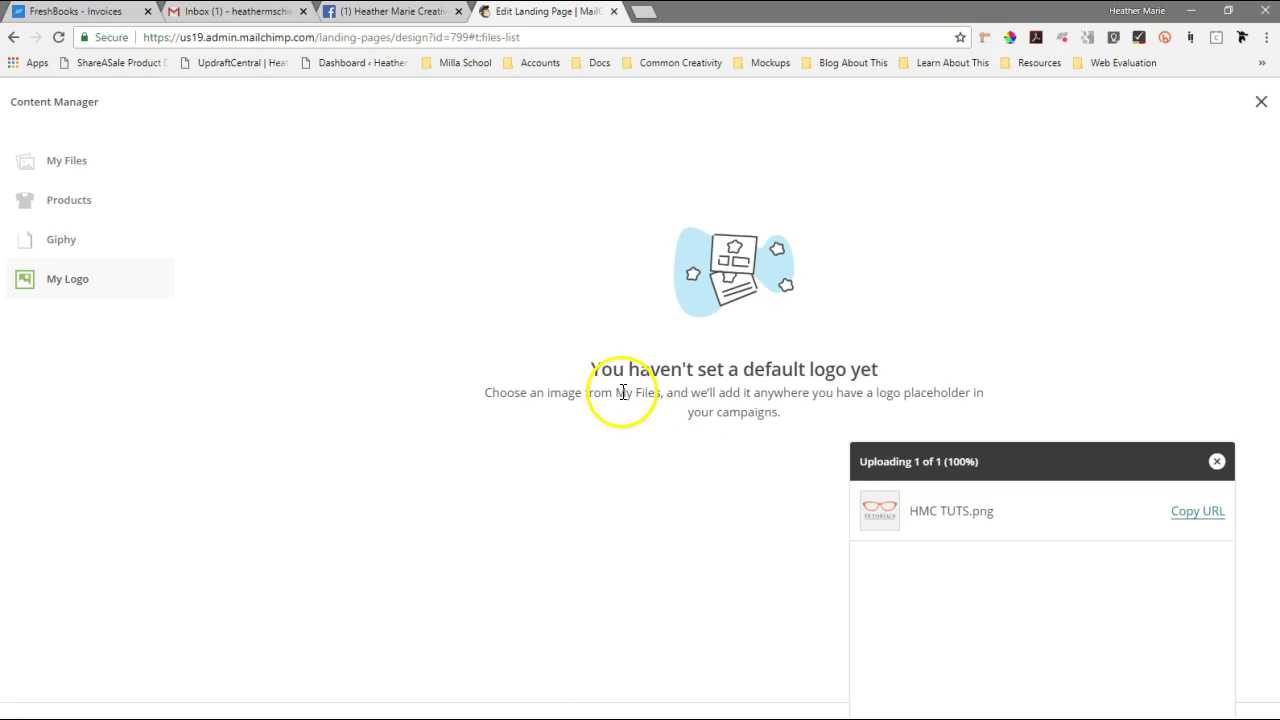
{"action": "left_click", "coordinate": [1217, 461]}
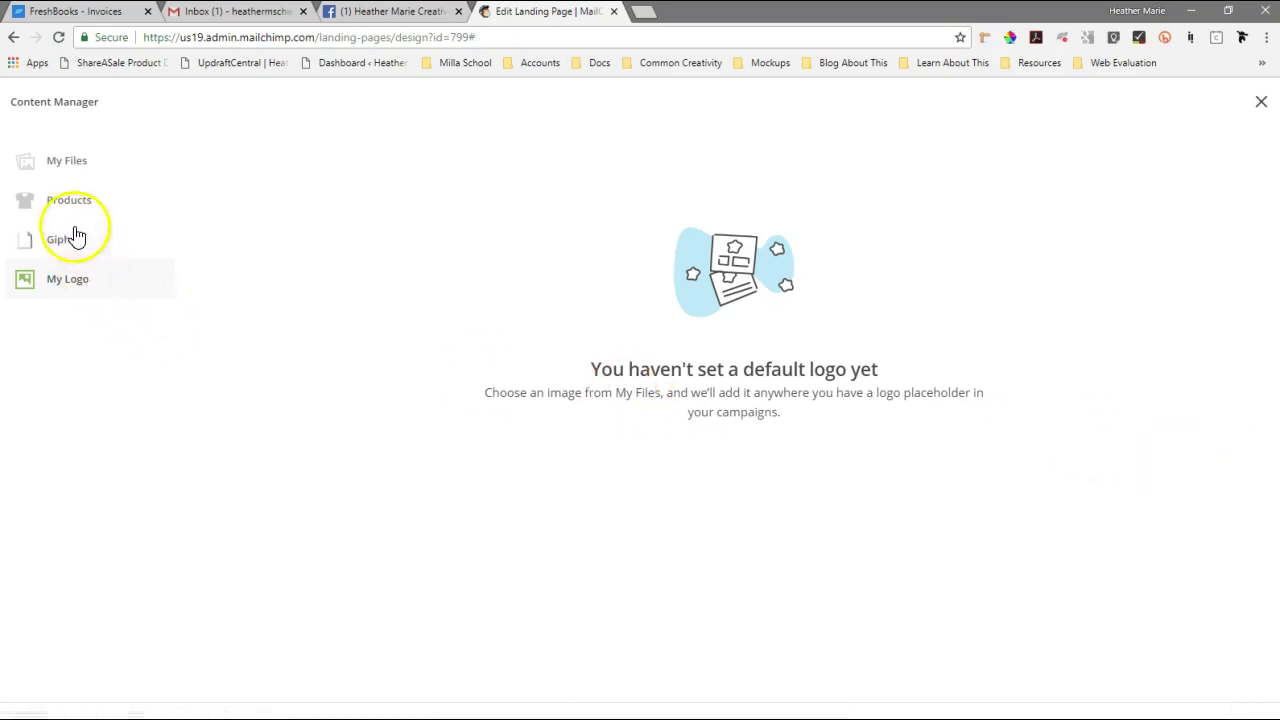
{"action": "left_click", "coordinate": [75, 164]}
{"action": "left_click", "coordinate": [296, 265]}
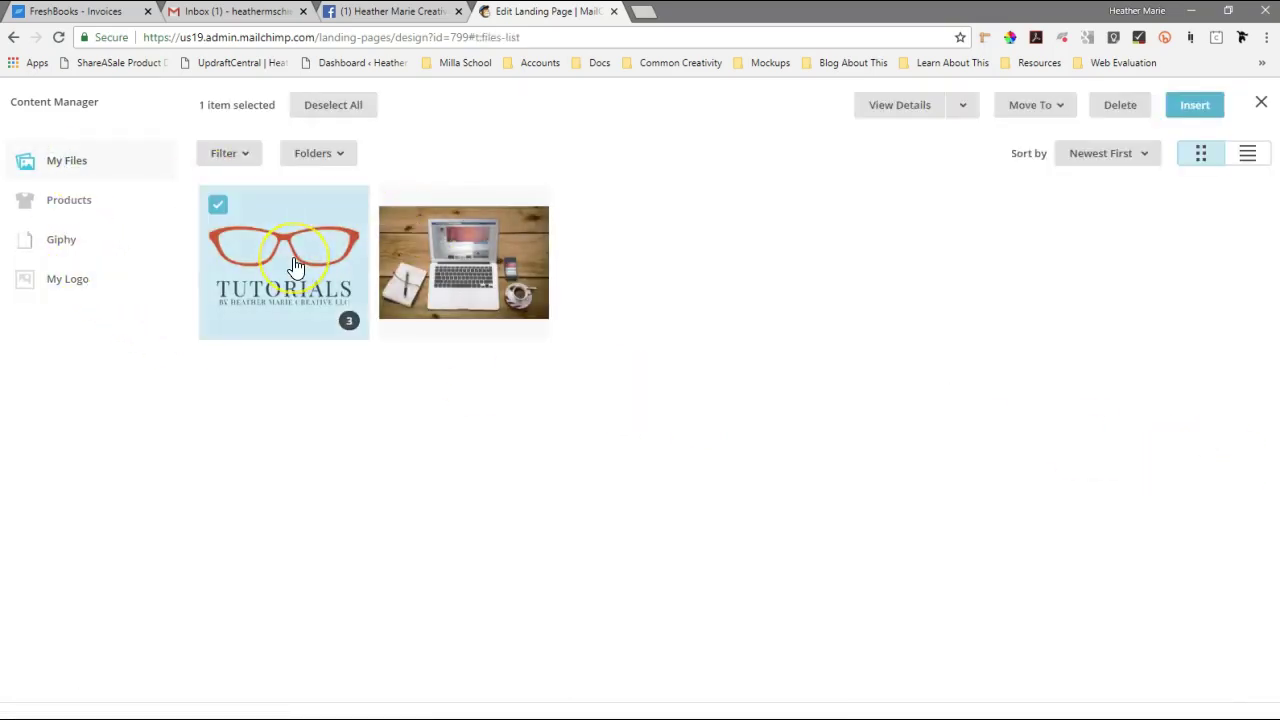
{"action": "left_click", "coordinate": [855, 237]}
{"action": "left_click", "coordinate": [960, 112]}
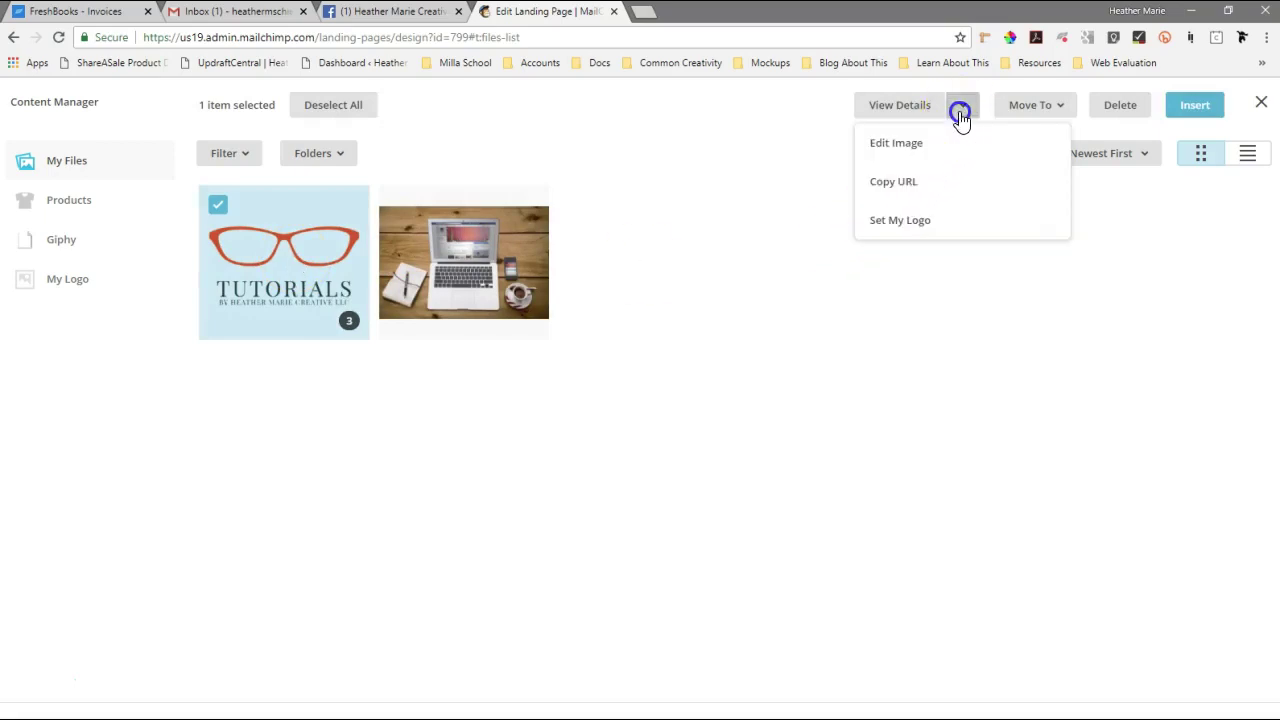
{"action": "left_click", "coordinate": [916, 230]}
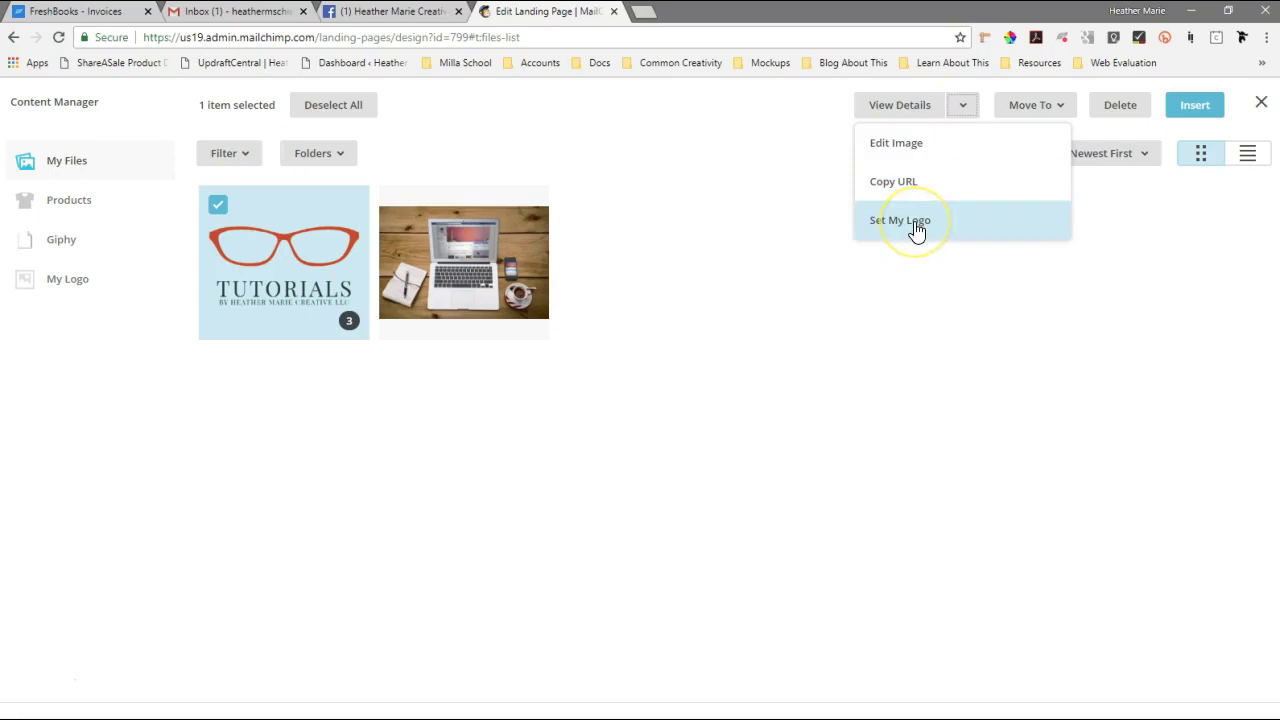
{"action": "left_click", "coordinate": [916, 230]}
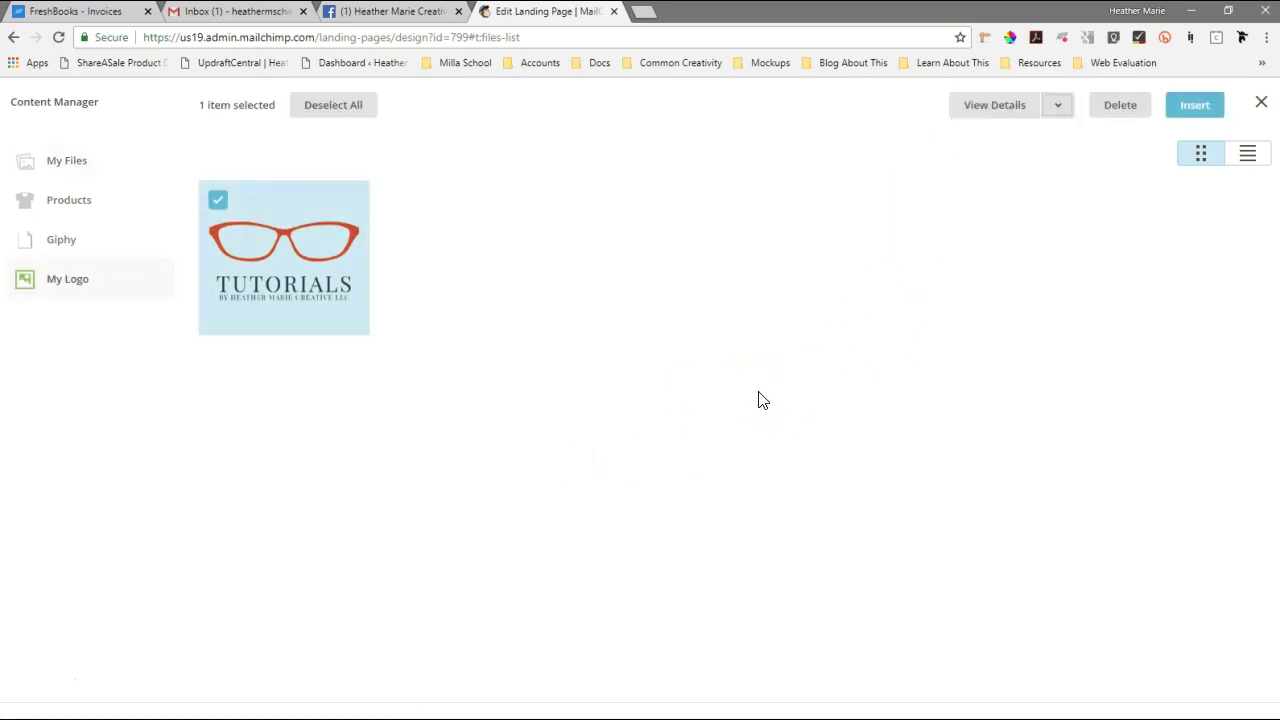
{"action": "left_click", "coordinate": [1192, 106]}
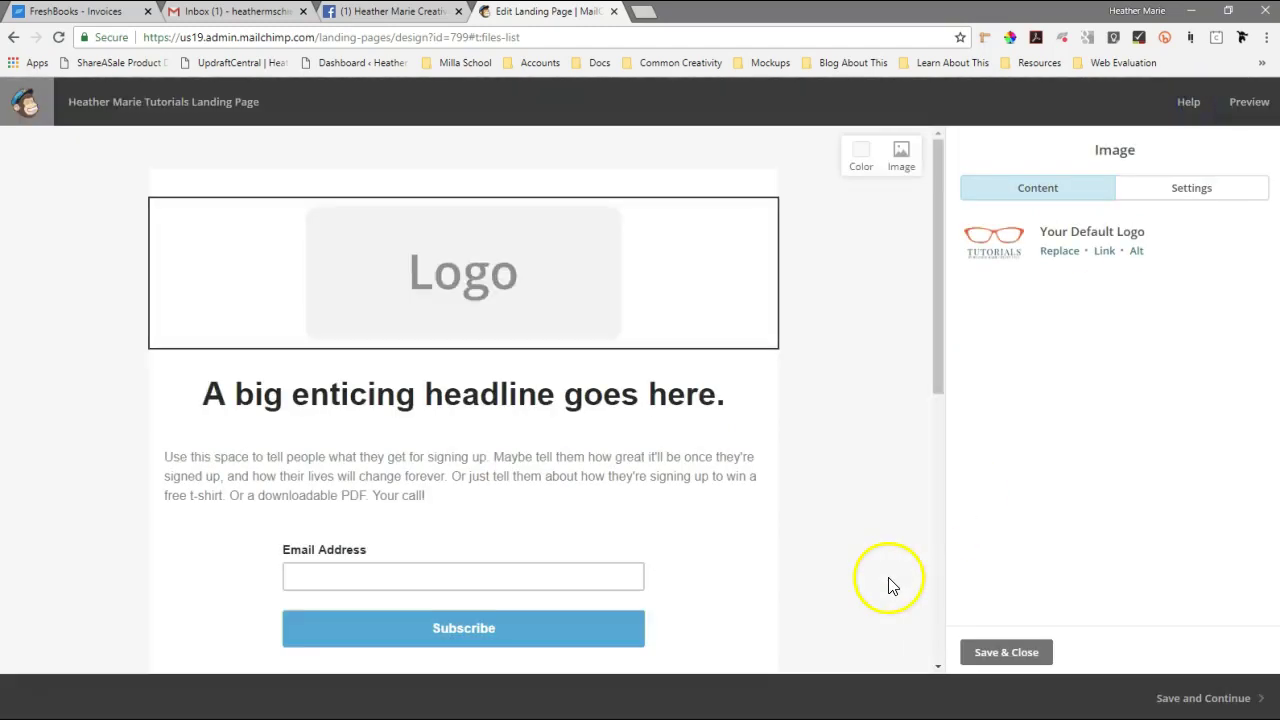
Insert the Tutorials logo into the logo block again and save and close its settings.
{"action": "scroll", "coordinate": [912, 383], "scroll_direction": "down", "scroll_amount": 1}
{"action": "left_click", "coordinate": [1058, 251]}
{"action": "left_click", "coordinate": [357, 249]}
{"action": "left_click", "coordinate": [1194, 104]}
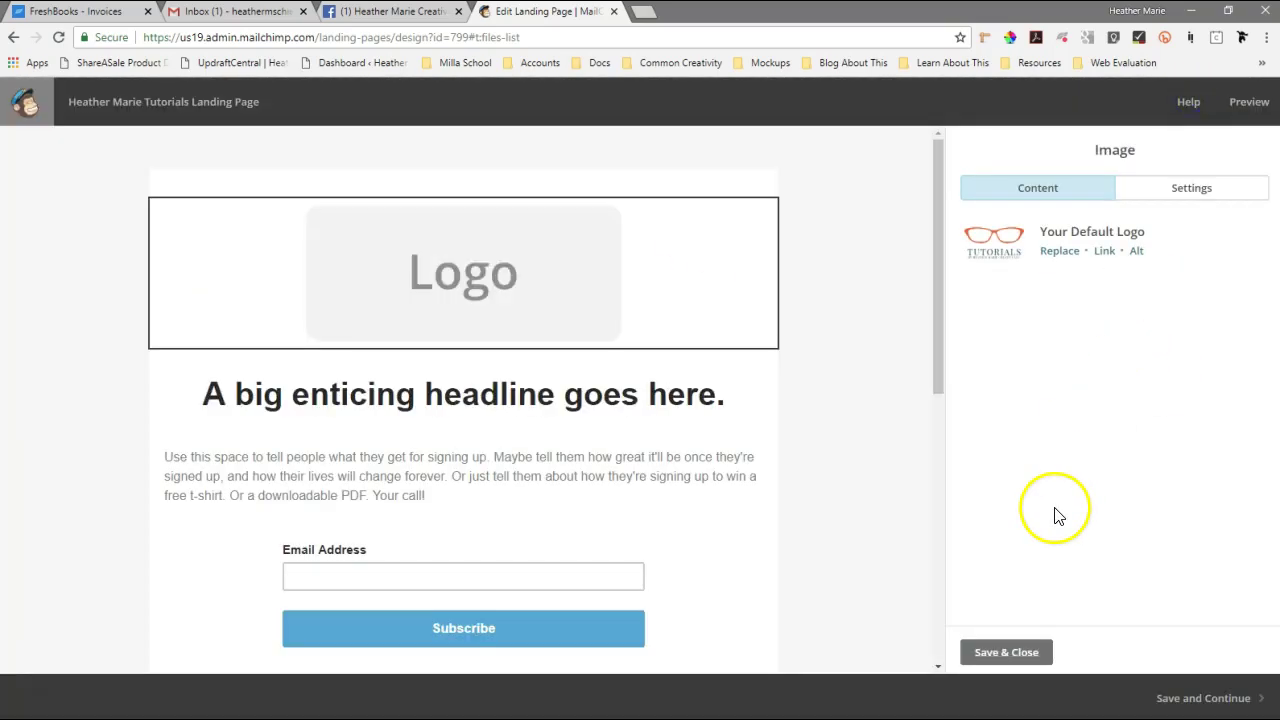
{"action": "scroll", "coordinate": [948, 380], "scroll_direction": "down", "scroll_amount": 1}
{"action": "scroll", "coordinate": [950, 398], "scroll_direction": "up", "scroll_amount": 1}
{"action": "left_click", "coordinate": [1006, 653]}
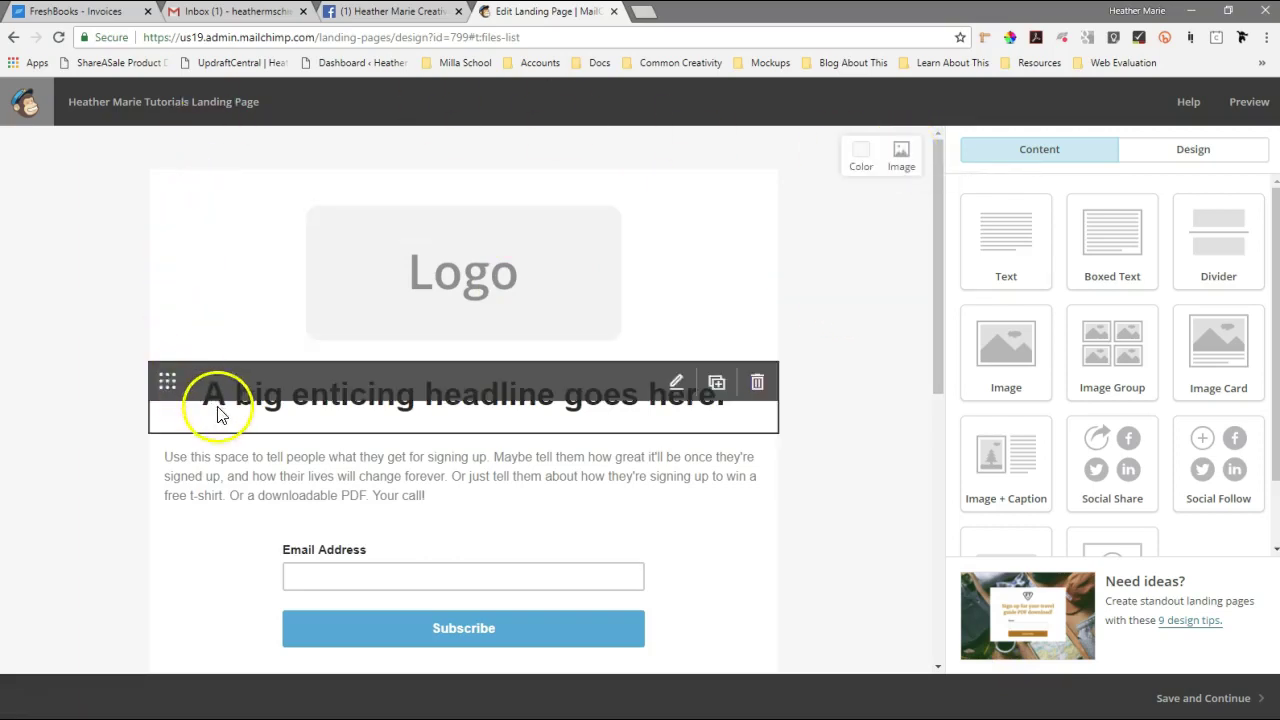
Add a First Name field to the signup form alongside Email Address.
{"action": "left_click_drag", "start_coordinate": [938, 323], "coordinate": [940, 375]}
{"action": "left_click", "coordinate": [563, 540]}
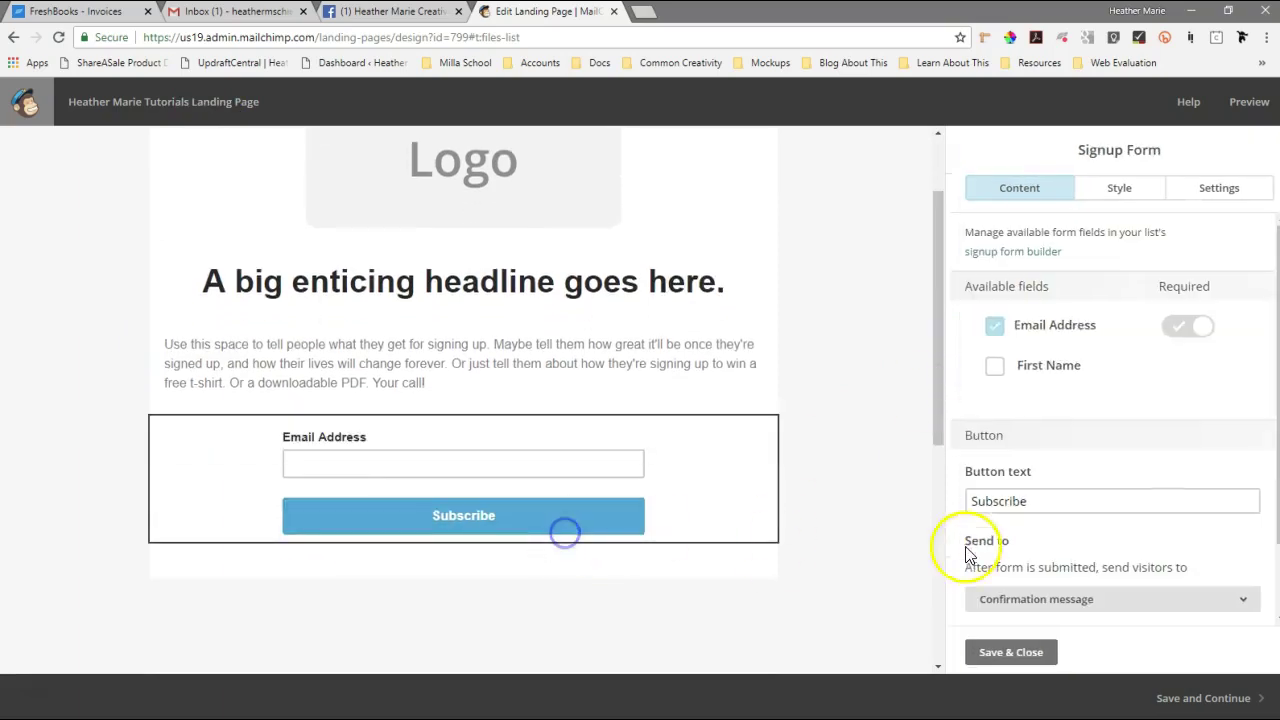
{"action": "left_click", "coordinate": [991, 370]}
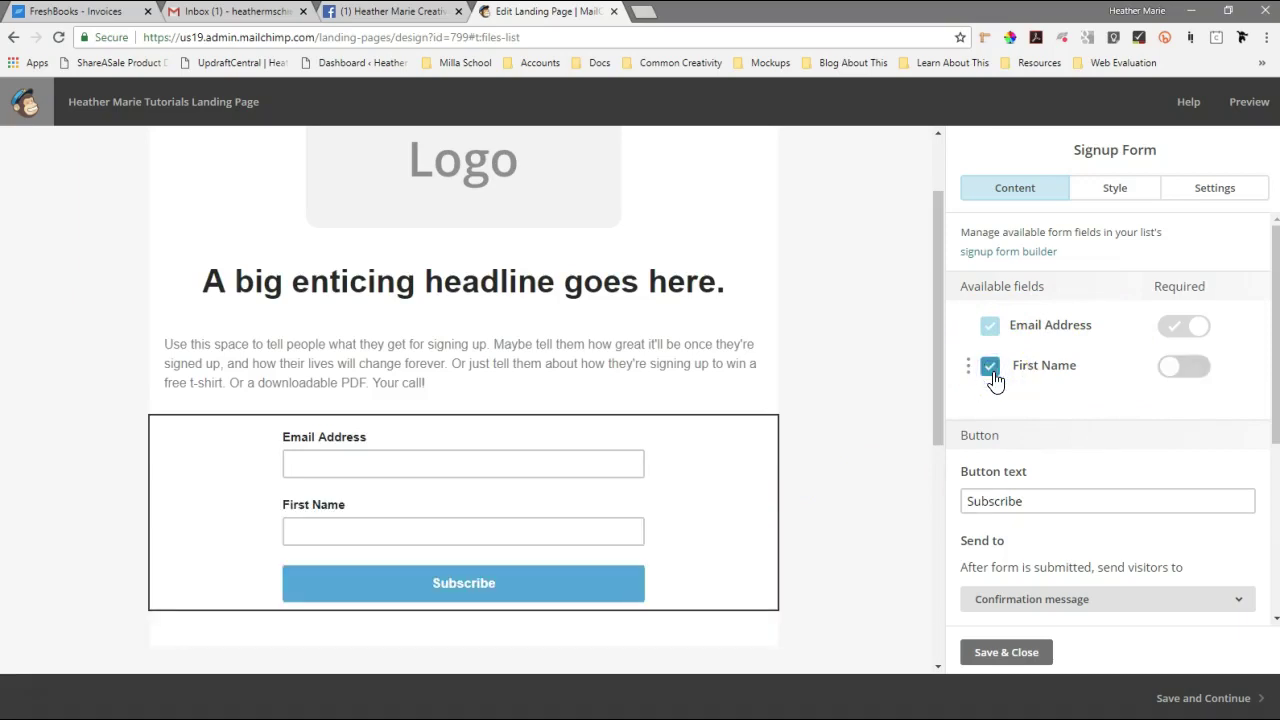
{"action": "left_click", "coordinate": [990, 368]}
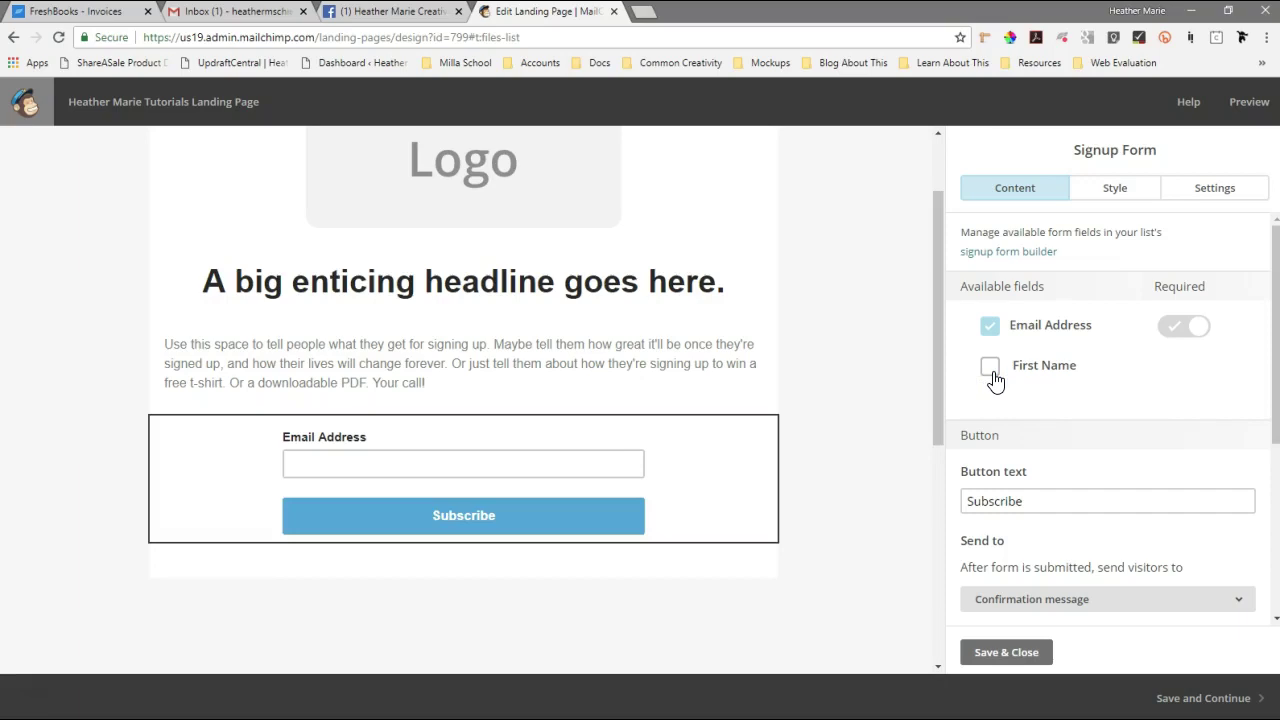
{"action": "left_click", "coordinate": [991, 369]}
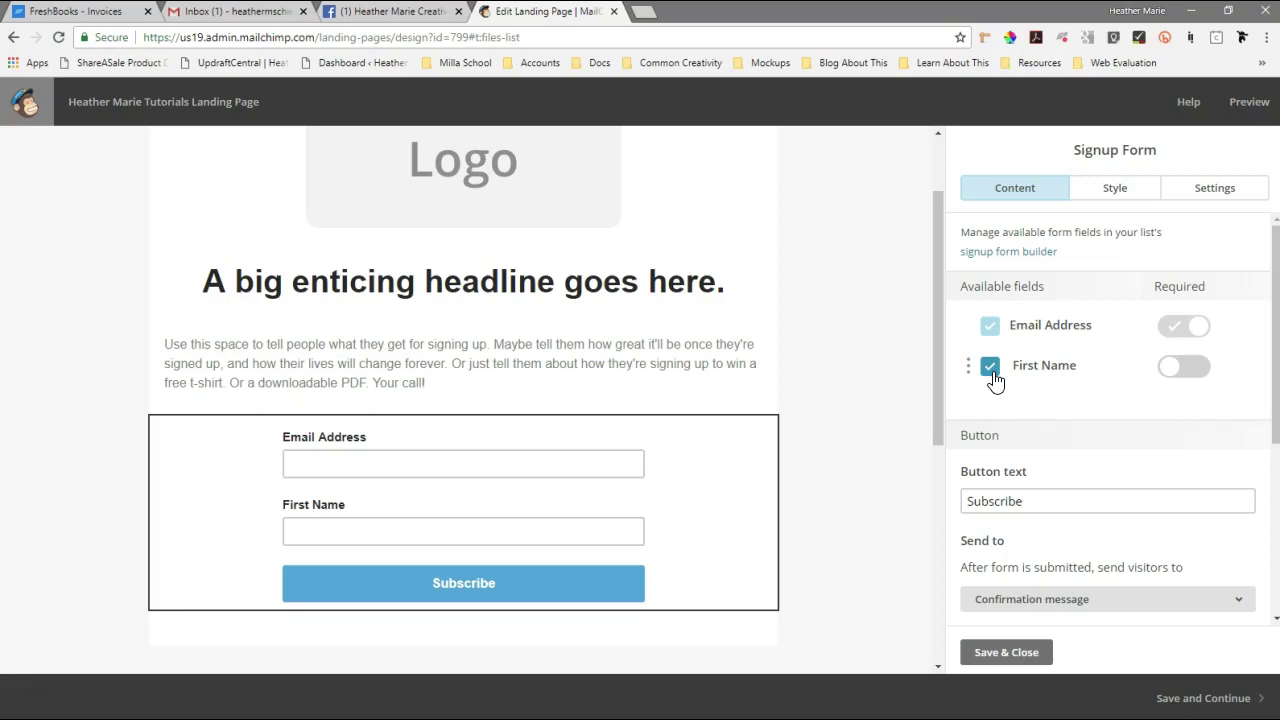
Change the form button label from Subscribe to 'Sign Up'.
{"action": "left_click", "coordinate": [1190, 378]}
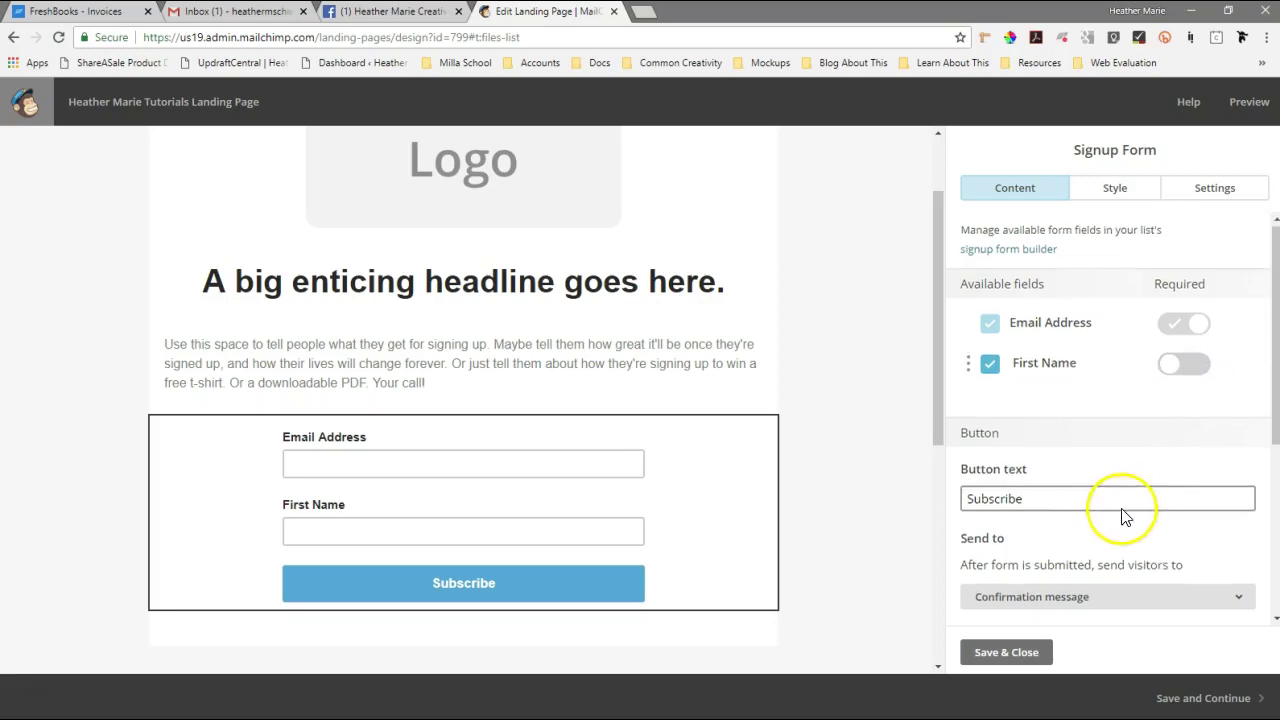
{"action": "scroll", "coordinate": [1121, 508], "scroll_direction": "down", "scroll_amount": 2}
{"action": "left_click_drag", "start_coordinate": [1030, 380], "coordinate": [949, 378]}
{"action": "type", "text": "Sign"}
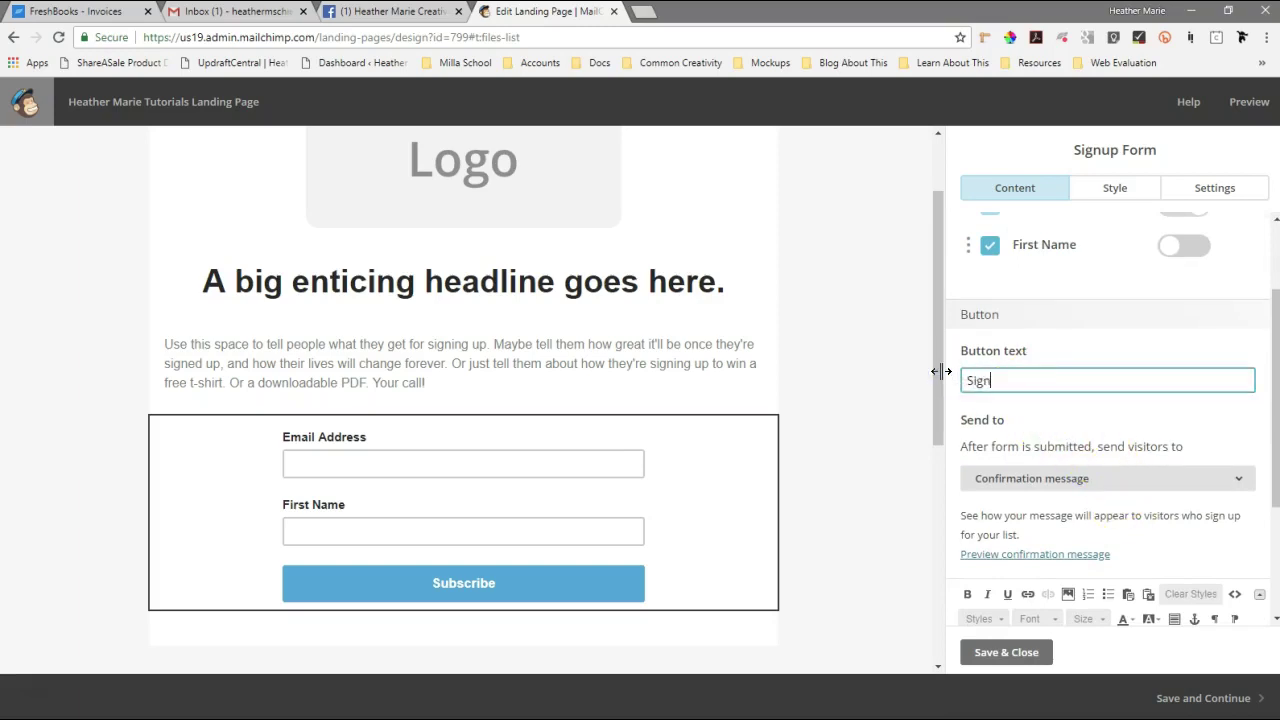
{"action": "type", "text": " Up"}
{"action": "key", "text": "Tab"}
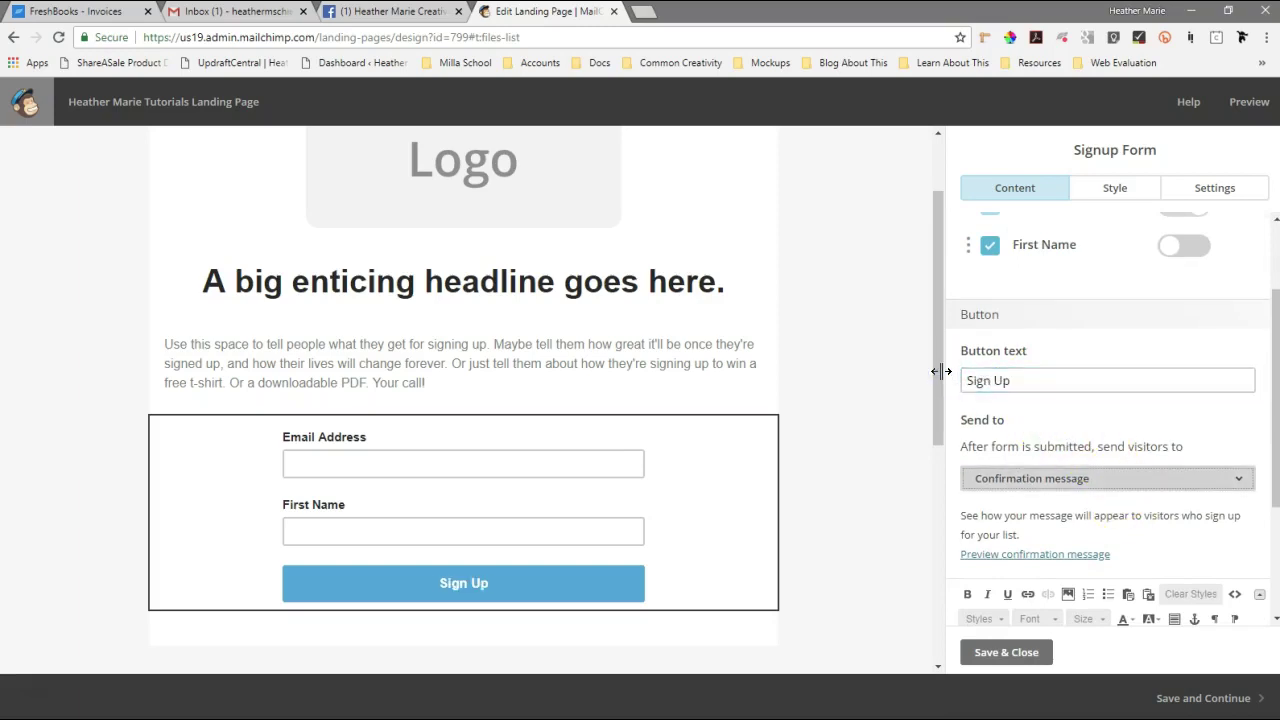
Try the web-address redirect, then keep sending visitors to the confirmation message after signup.
{"action": "scroll", "coordinate": [1126, 484], "scroll_direction": "down", "scroll_amount": 2}
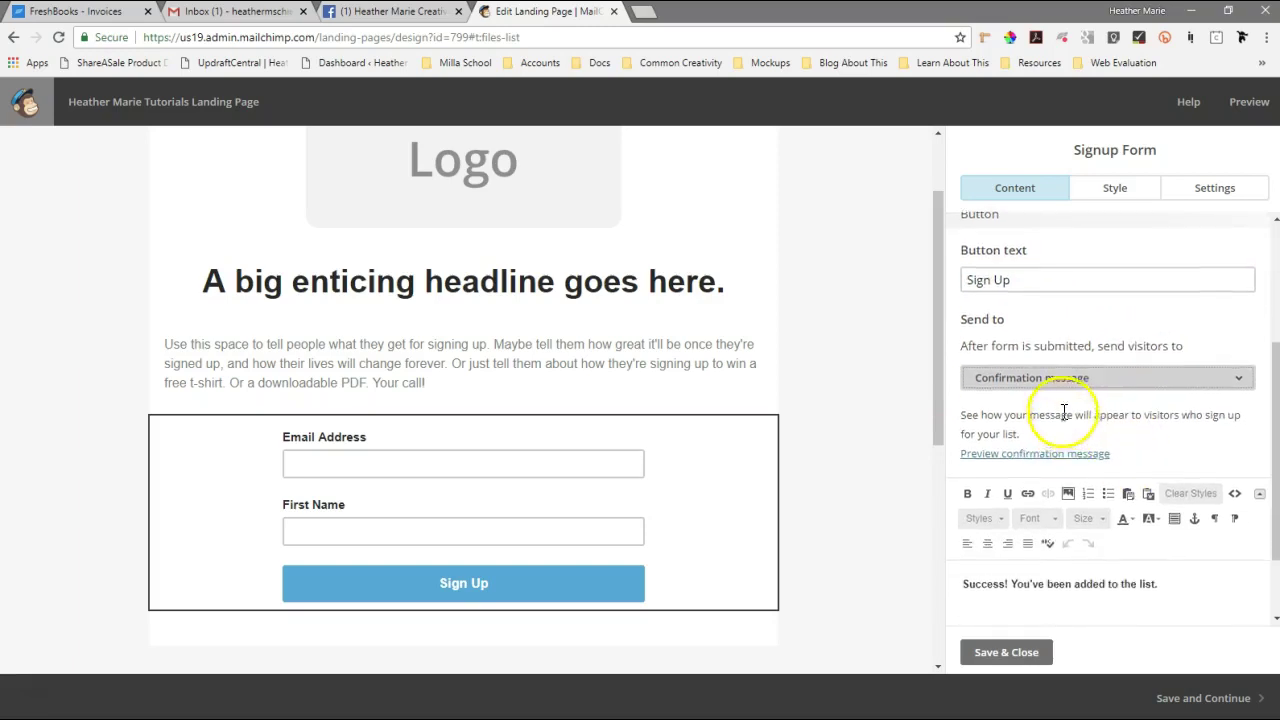
{"action": "left_click", "coordinate": [1058, 377]}
{"action": "left_click", "coordinate": [1155, 378]}
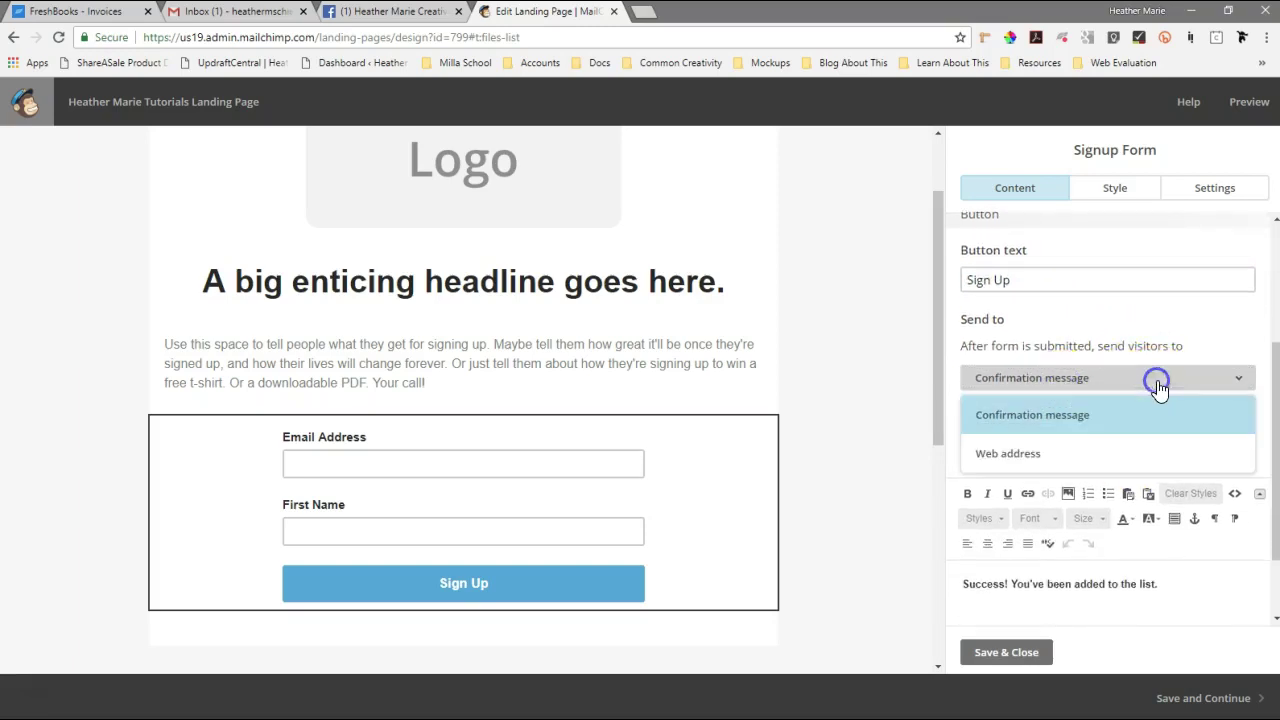
{"action": "left_click", "coordinate": [1062, 424]}
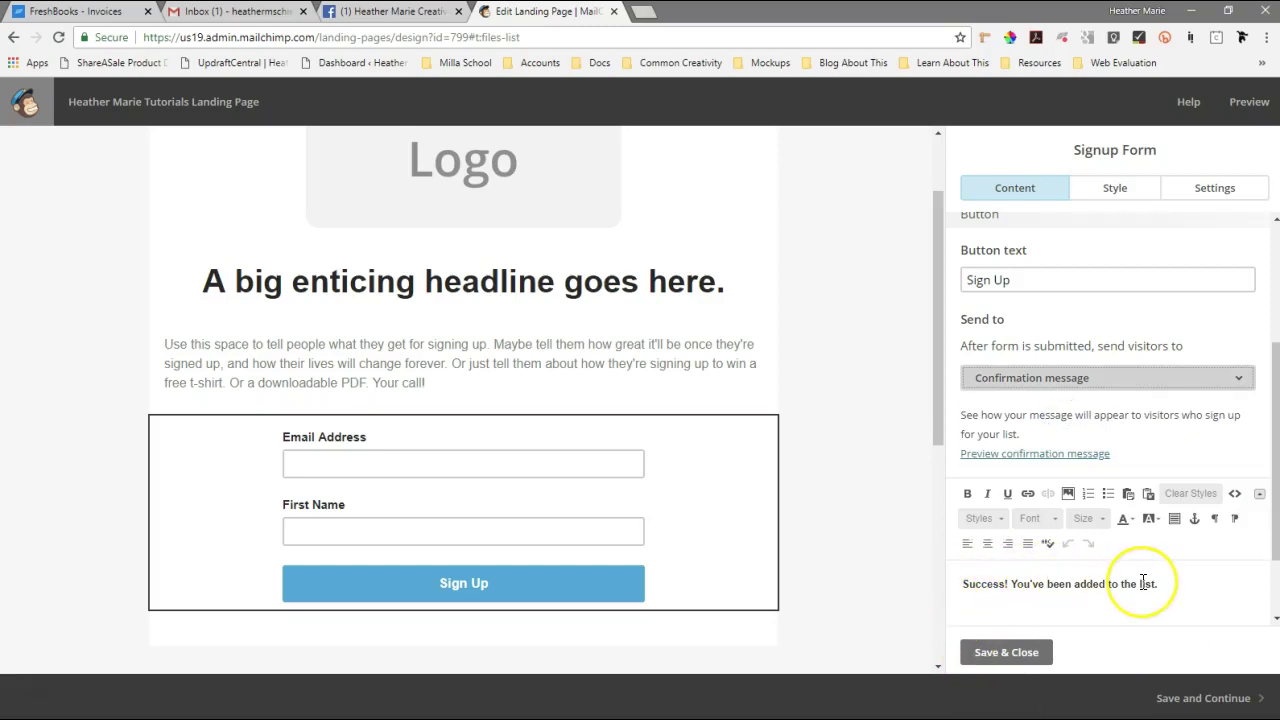
{"action": "left_click", "coordinate": [1071, 375]}
{"action": "left_click", "coordinate": [1049, 451]}
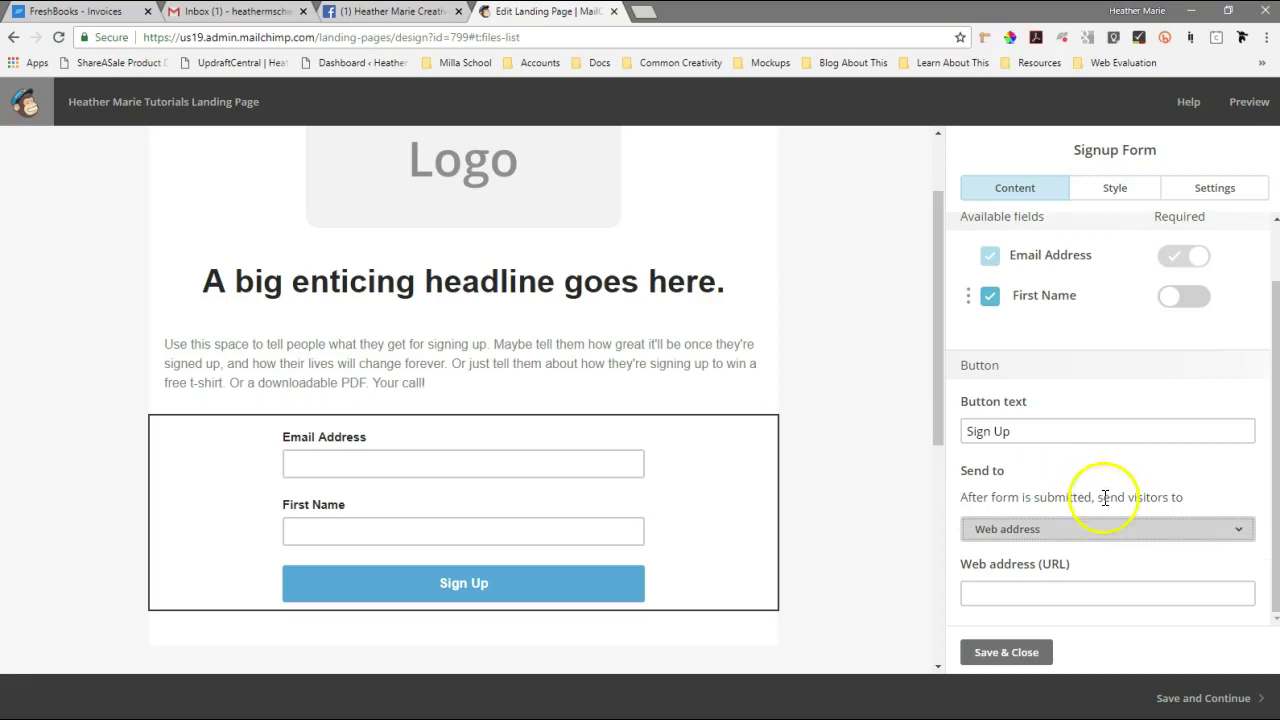
{"action": "left_click", "coordinate": [1007, 588]}
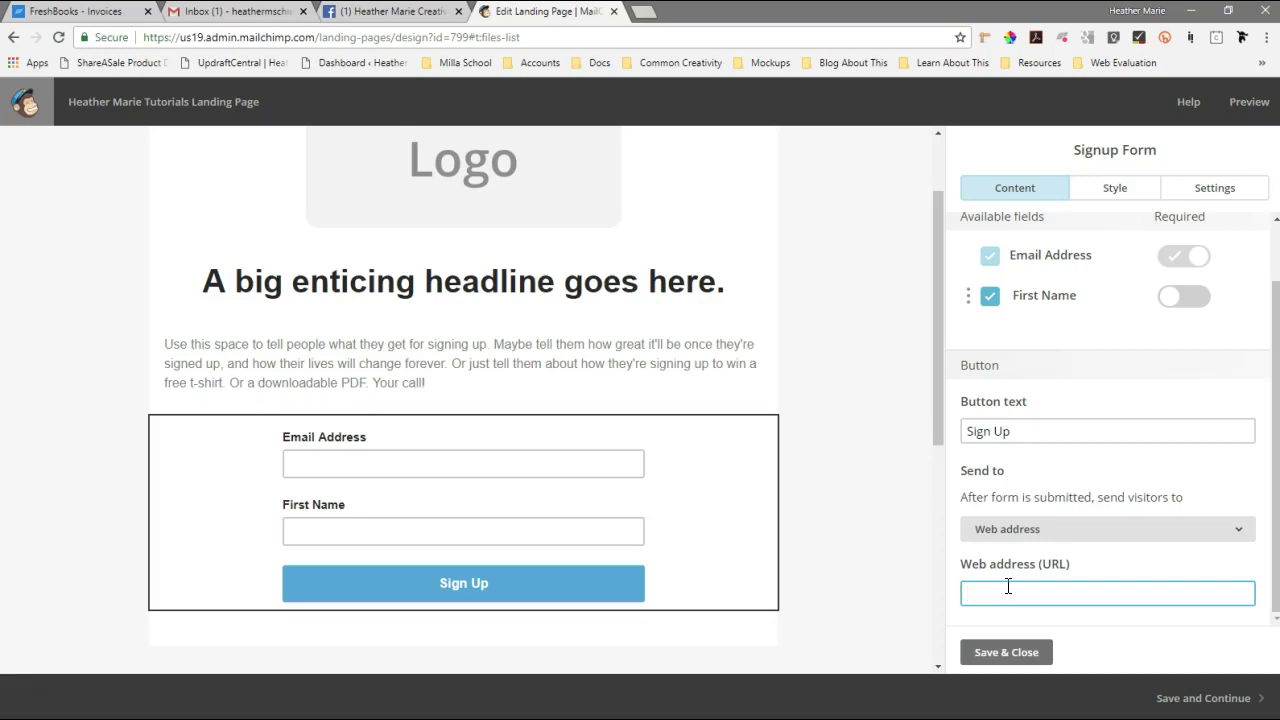
{"action": "left_click", "coordinate": [1032, 522]}
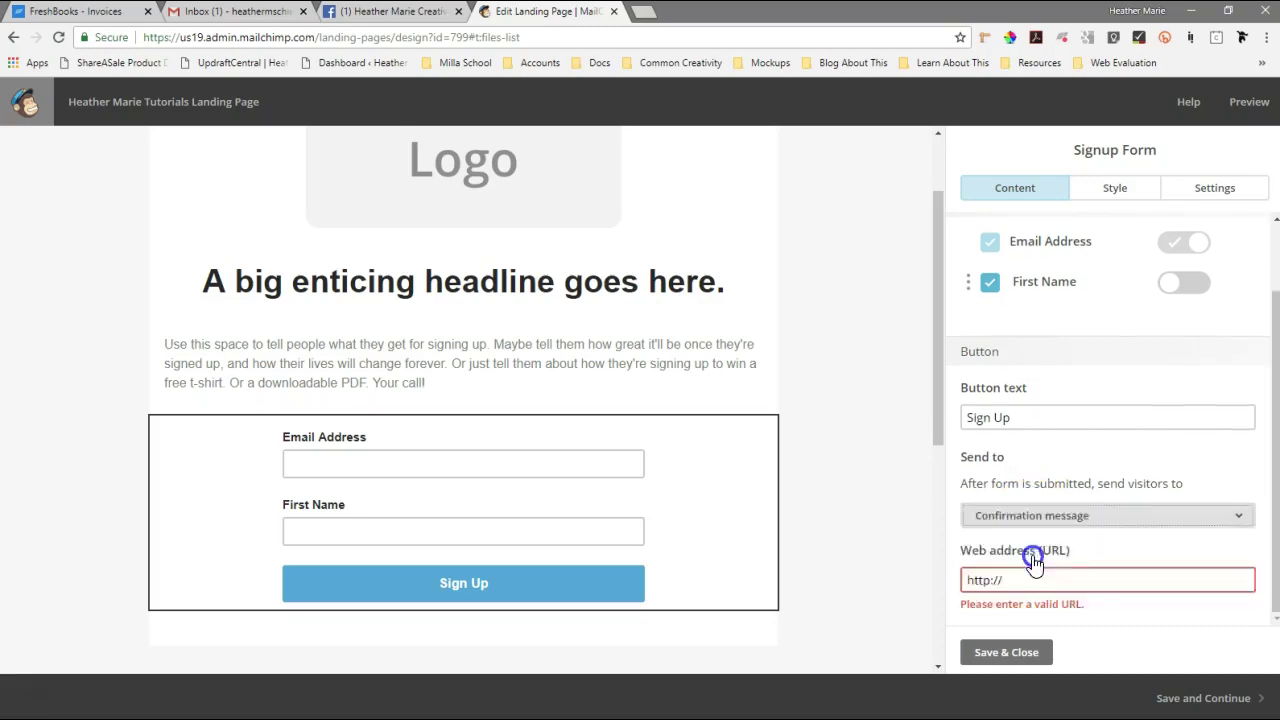
{"action": "left_click", "coordinate": [1033, 553]}
{"action": "scroll", "coordinate": [1222, 418], "scroll_direction": "down", "scroll_amount": 1}
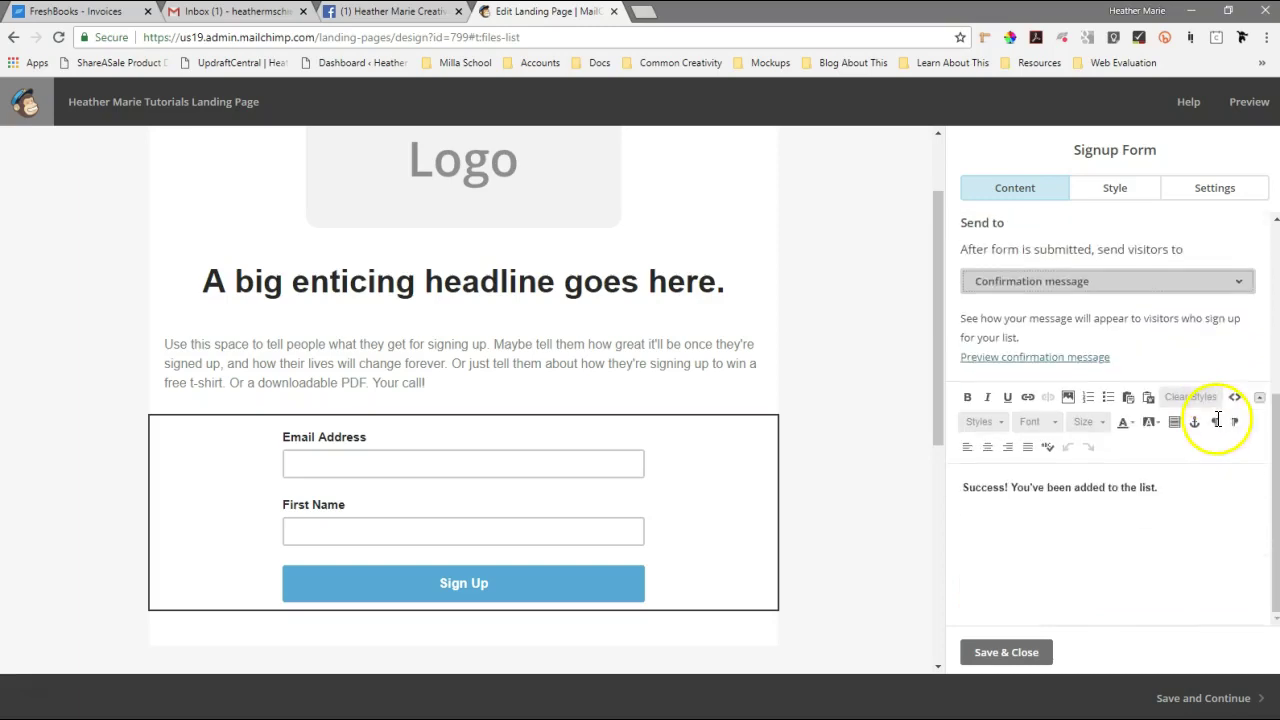
{"action": "scroll", "coordinate": [1189, 587], "scroll_direction": "up", "scroll_amount": 3}
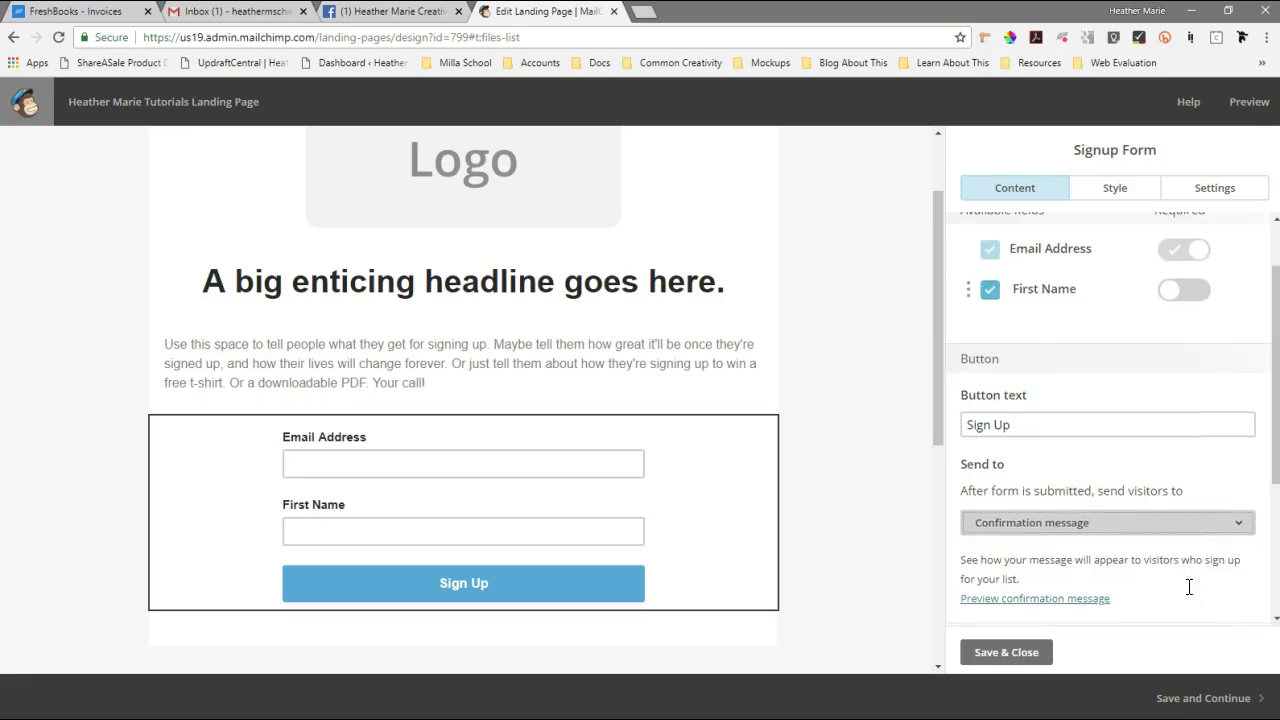
{"action": "scroll", "coordinate": [1205, 570], "scroll_direction": "up", "scroll_amount": 1}
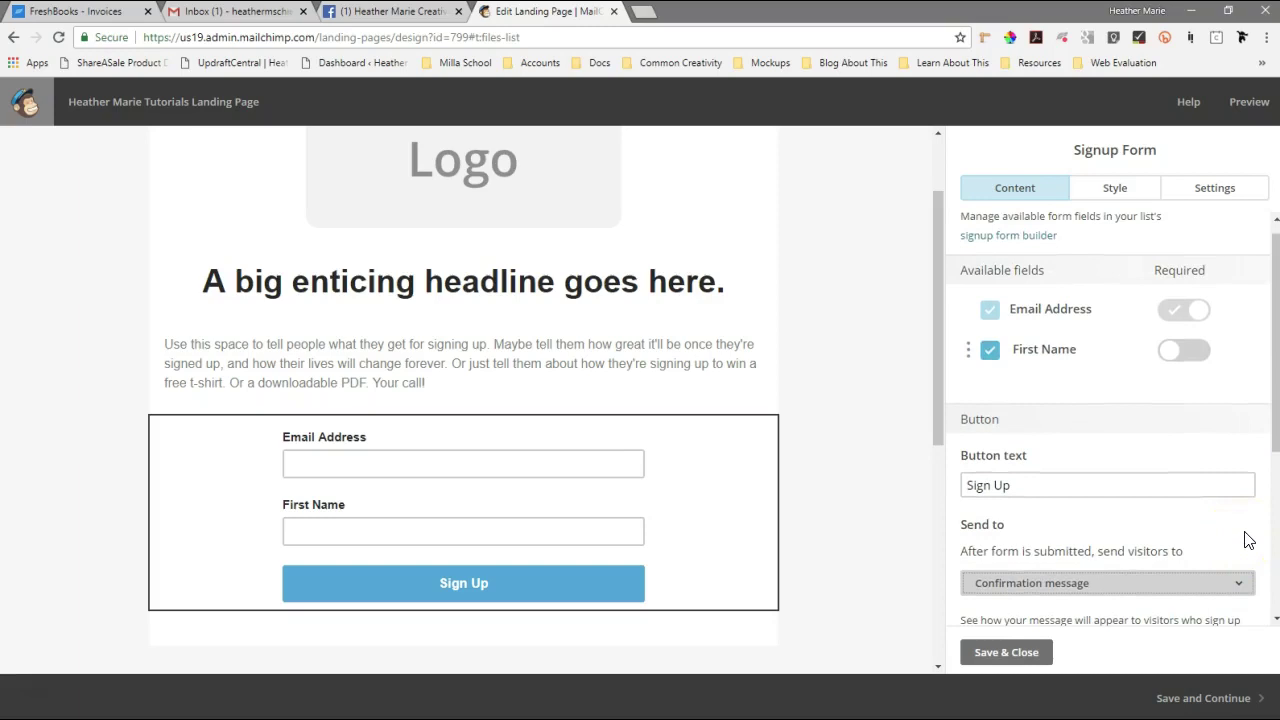
{"action": "scroll", "coordinate": [1014, 357], "scroll_direction": "up", "scroll_amount": 1}
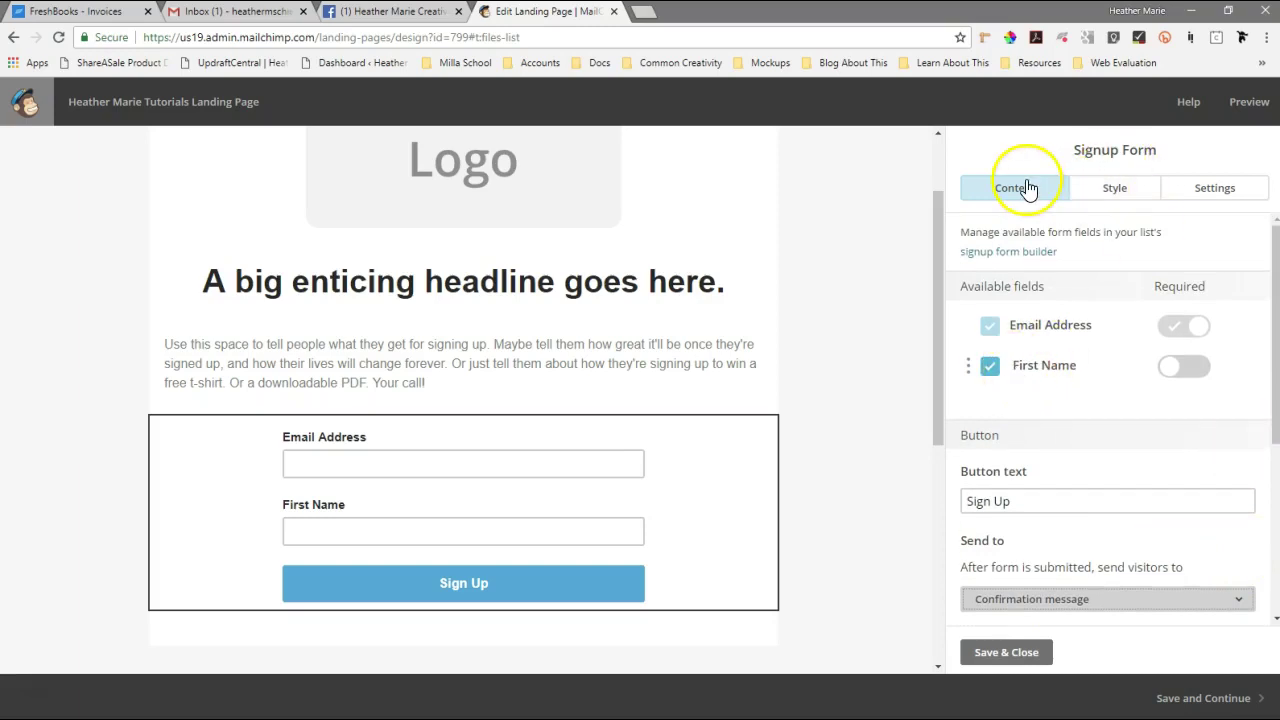
Give the Sign Up button background #ea5b3a and hover colour pink #e0629a, then save.
{"action": "left_click", "coordinate": [1100, 188]}
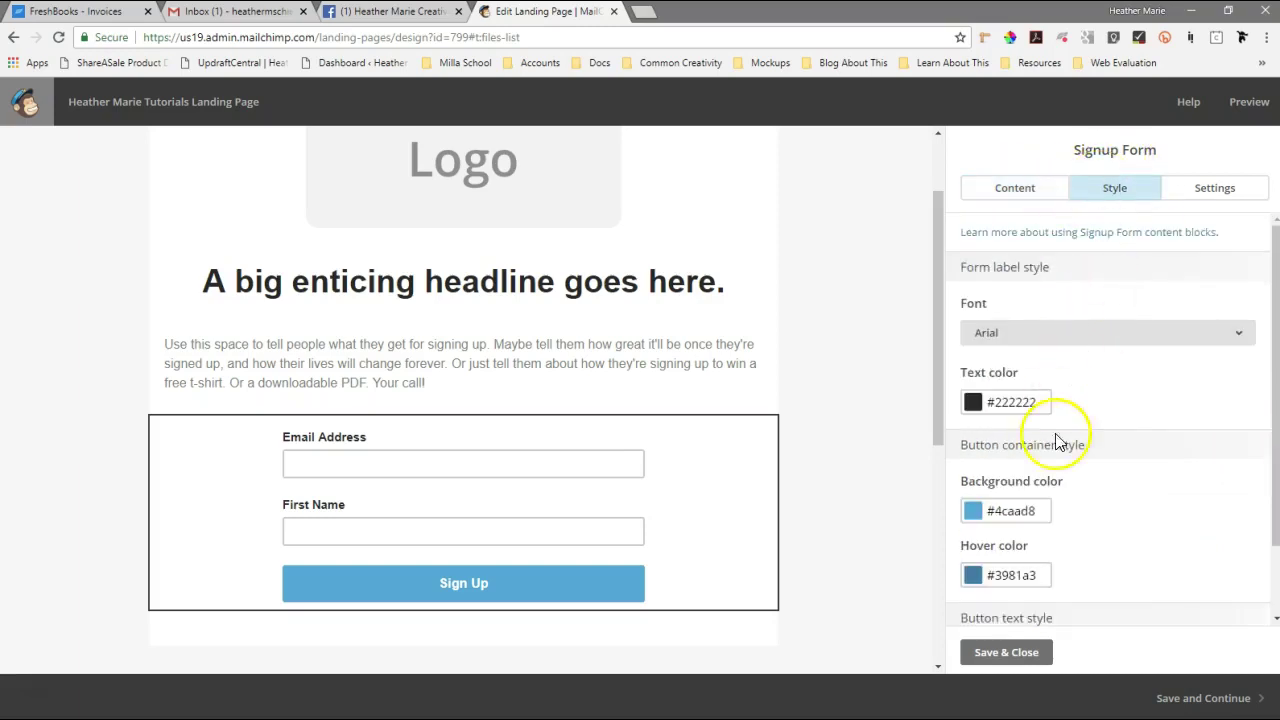
{"action": "scroll", "coordinate": [1105, 515], "scroll_direction": "down", "scroll_amount": 1}
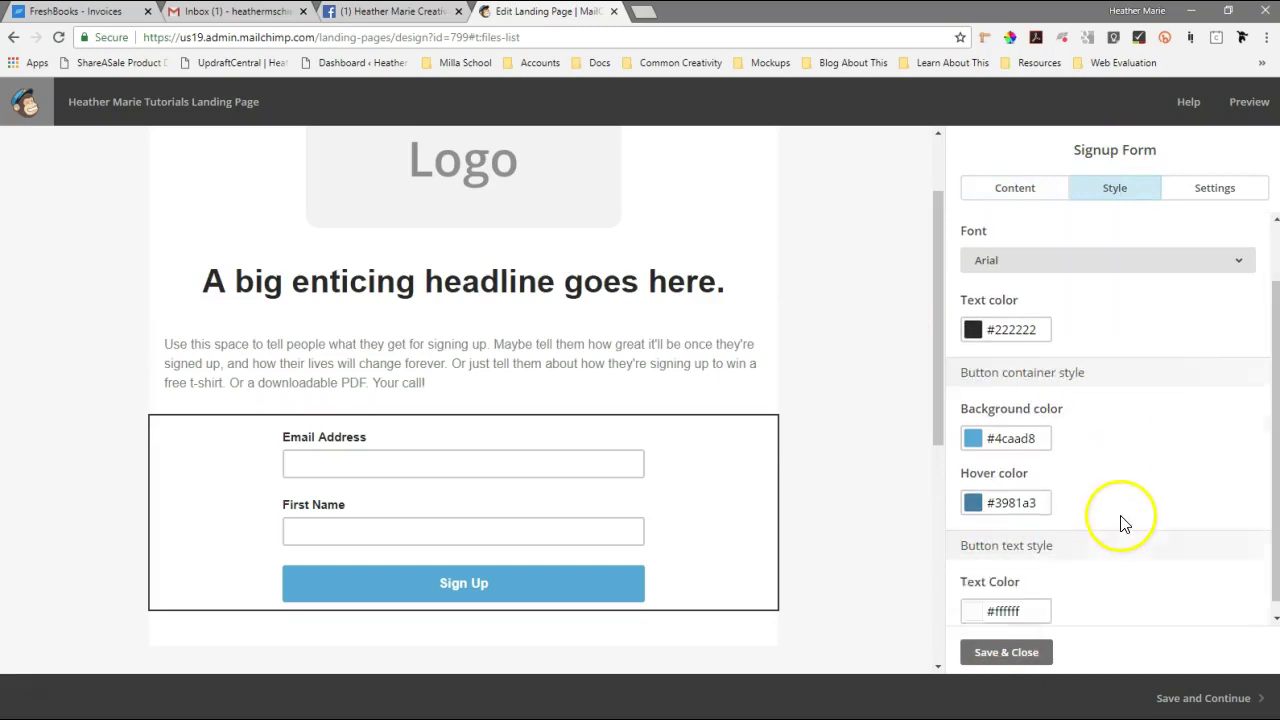
{"action": "left_click", "coordinate": [1040, 425]}
{"action": "left_click", "coordinate": [1017, 582]}
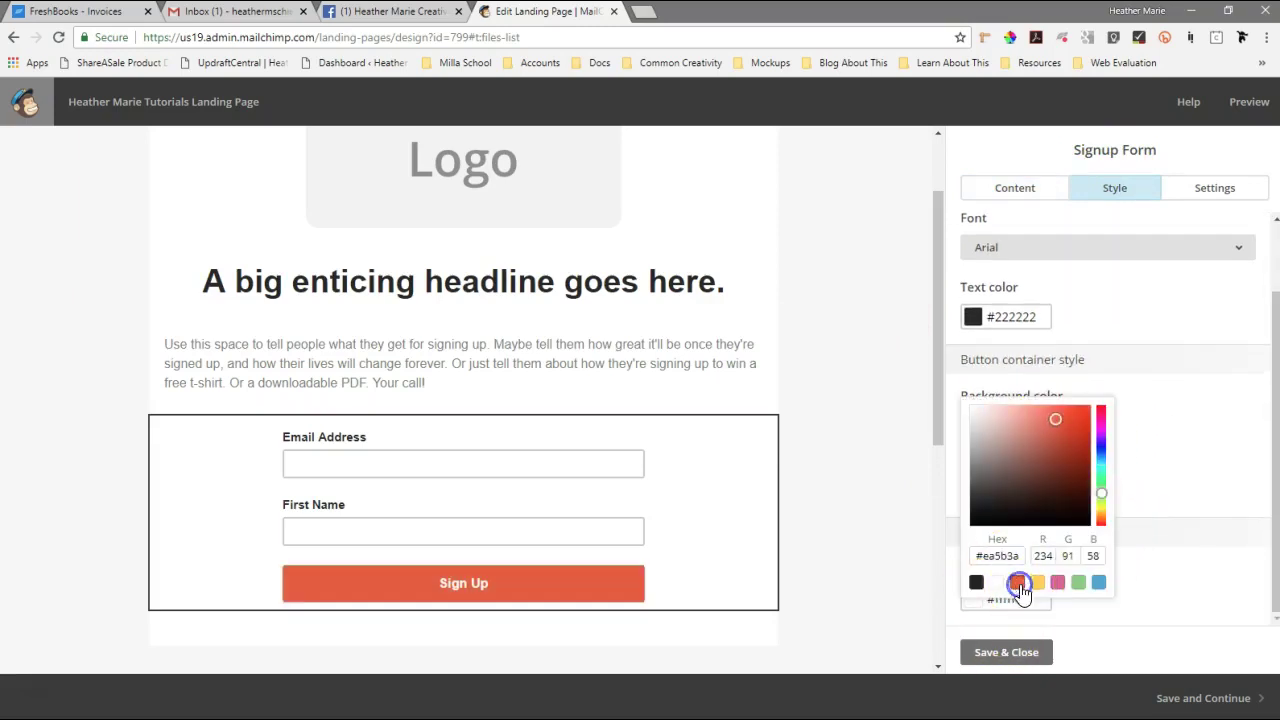
{"action": "left_click", "coordinate": [1230, 470]}
{"action": "left_click", "coordinate": [1010, 490]}
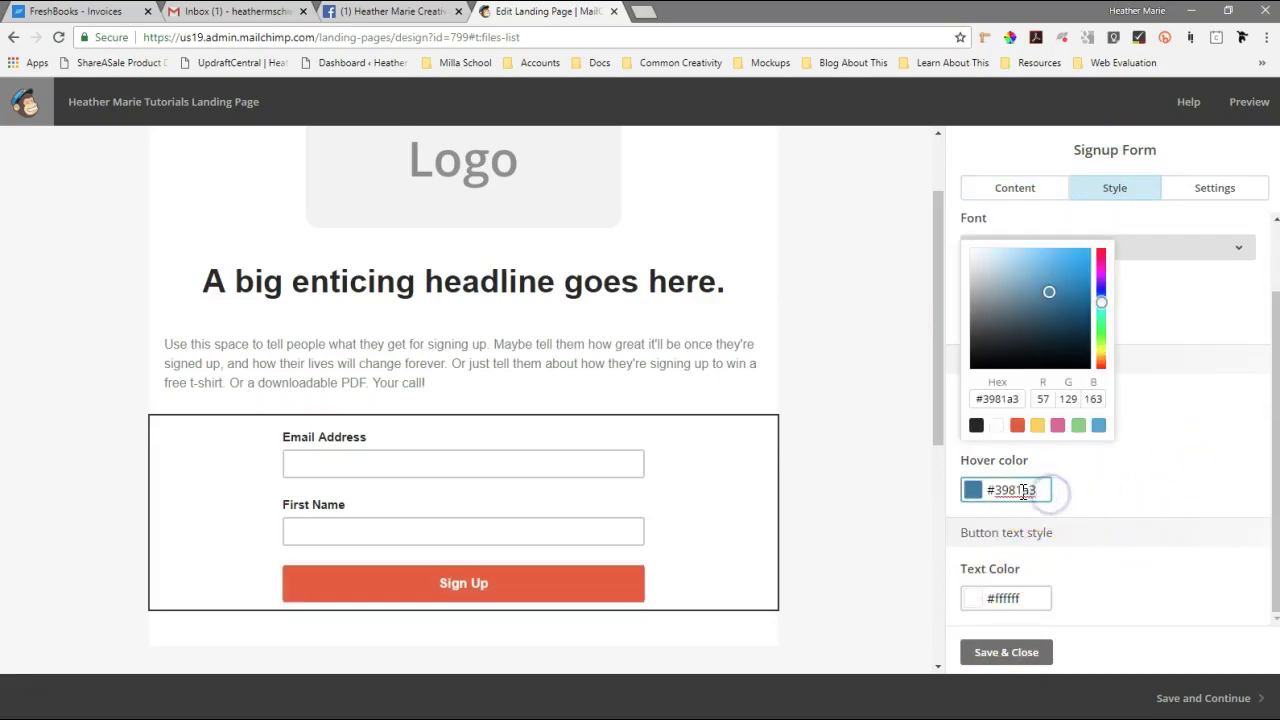
{"action": "left_click", "coordinate": [1017, 426]}
{"action": "left_click", "coordinate": [1170, 460]}
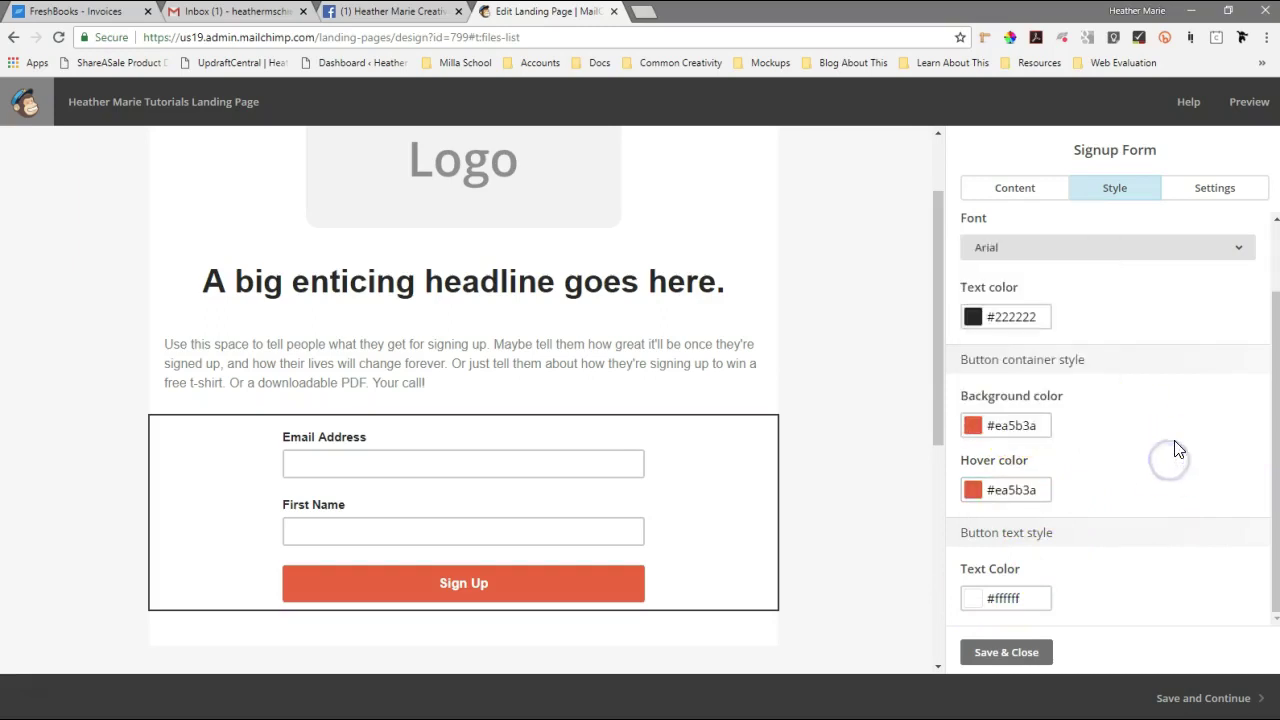
{"action": "left_click", "coordinate": [1050, 490]}
{"action": "left_click", "coordinate": [1058, 425]}
{"action": "left_click", "coordinate": [1171, 438]}
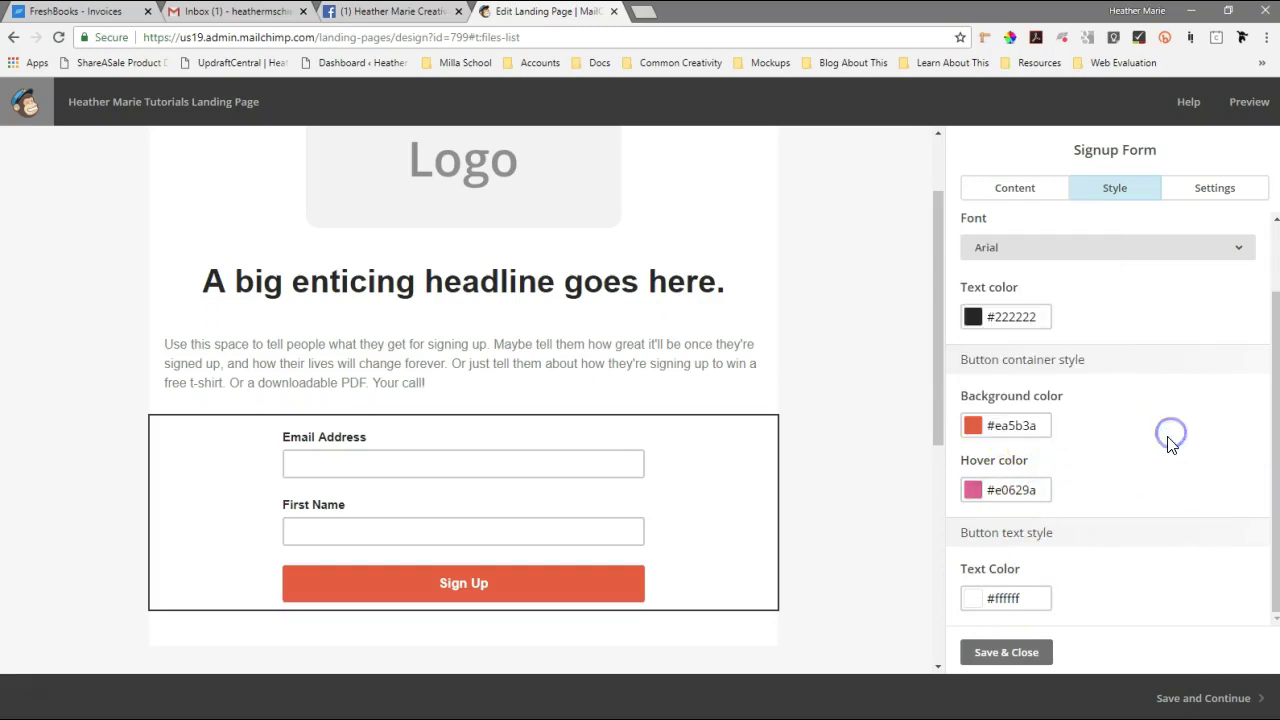
{"action": "left_click", "coordinate": [996, 655]}
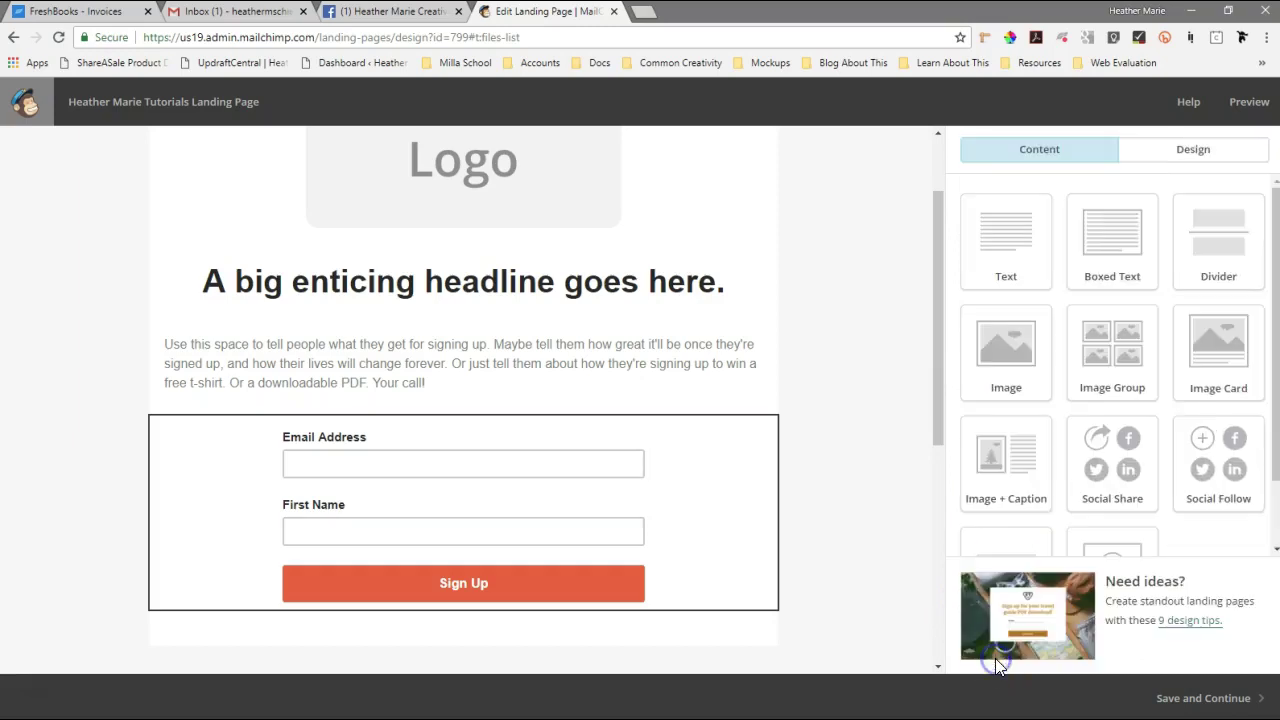
Replace the intro text with 'Sign up to get lots of cool tutorials!', centred at size 24.
{"action": "left_click", "coordinate": [372, 387]}
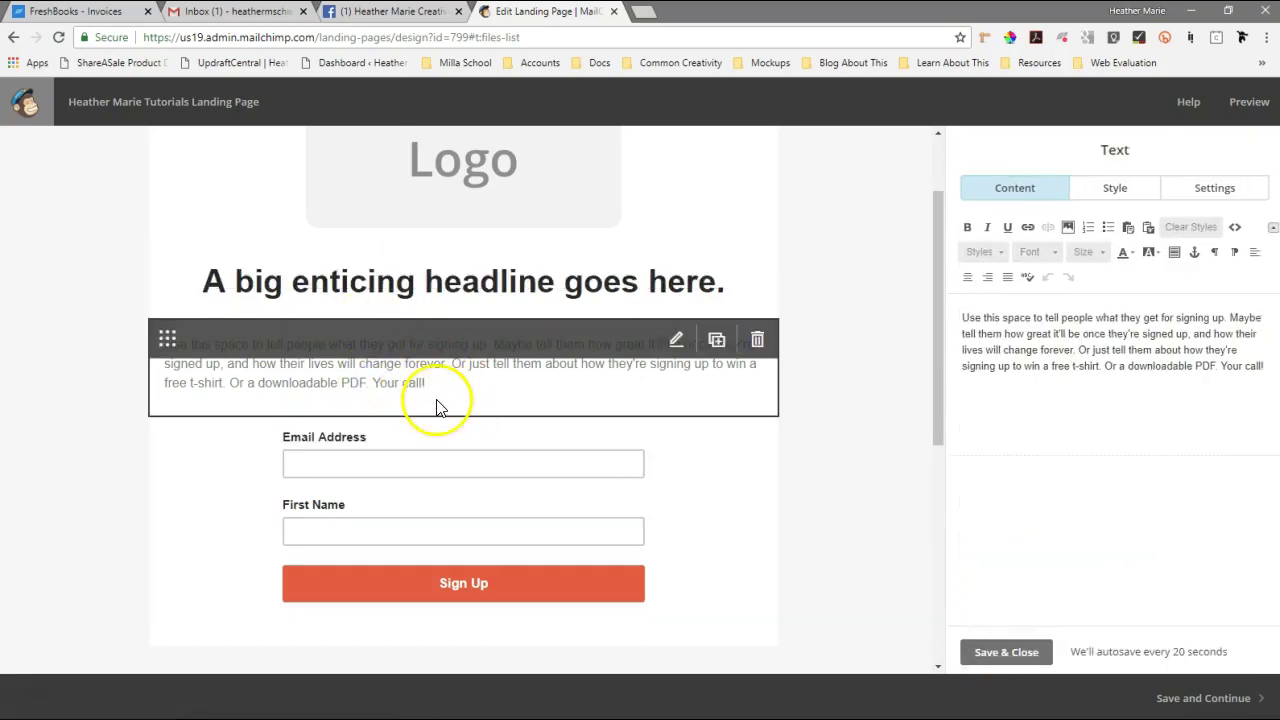
{"action": "left_click", "coordinate": [1080, 365]}
{"action": "key", "text": "ctrl+a"}
{"action": "type", "text": "Si"}
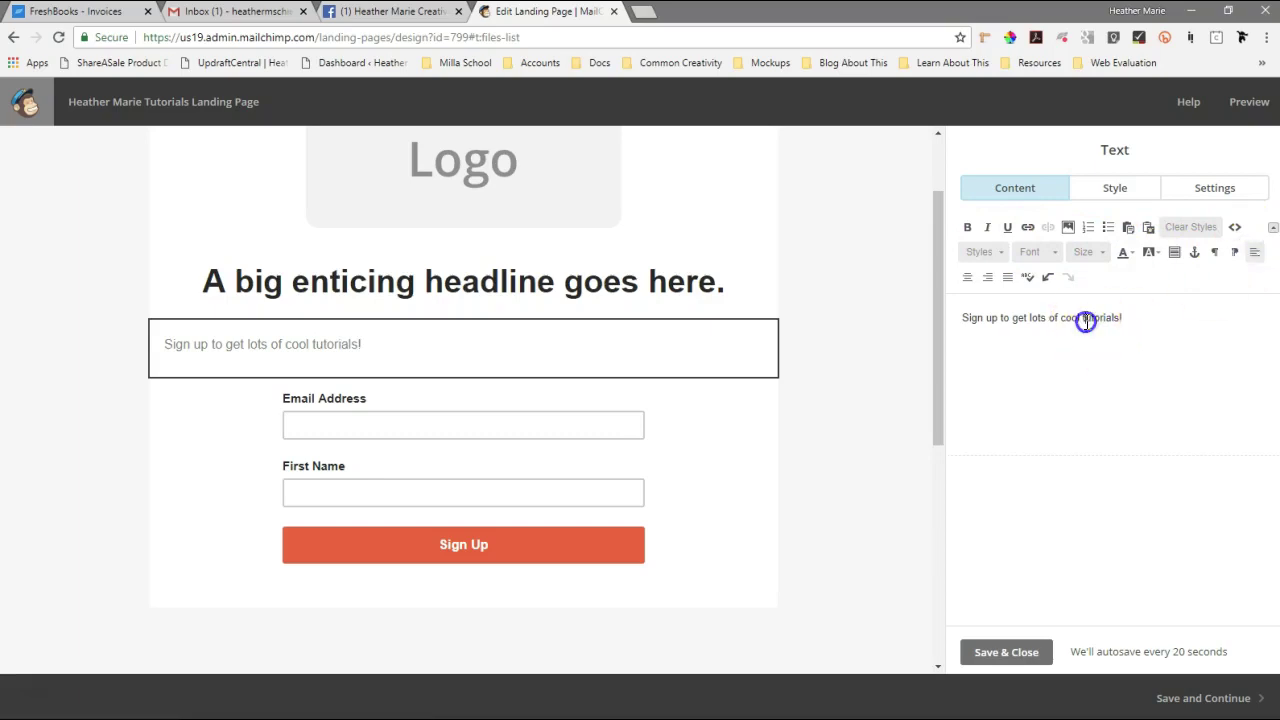
{"action": "left_click_drag", "start_coordinate": [1120, 317], "coordinate": [958, 312]}
{"action": "left_click", "coordinate": [990, 279]}
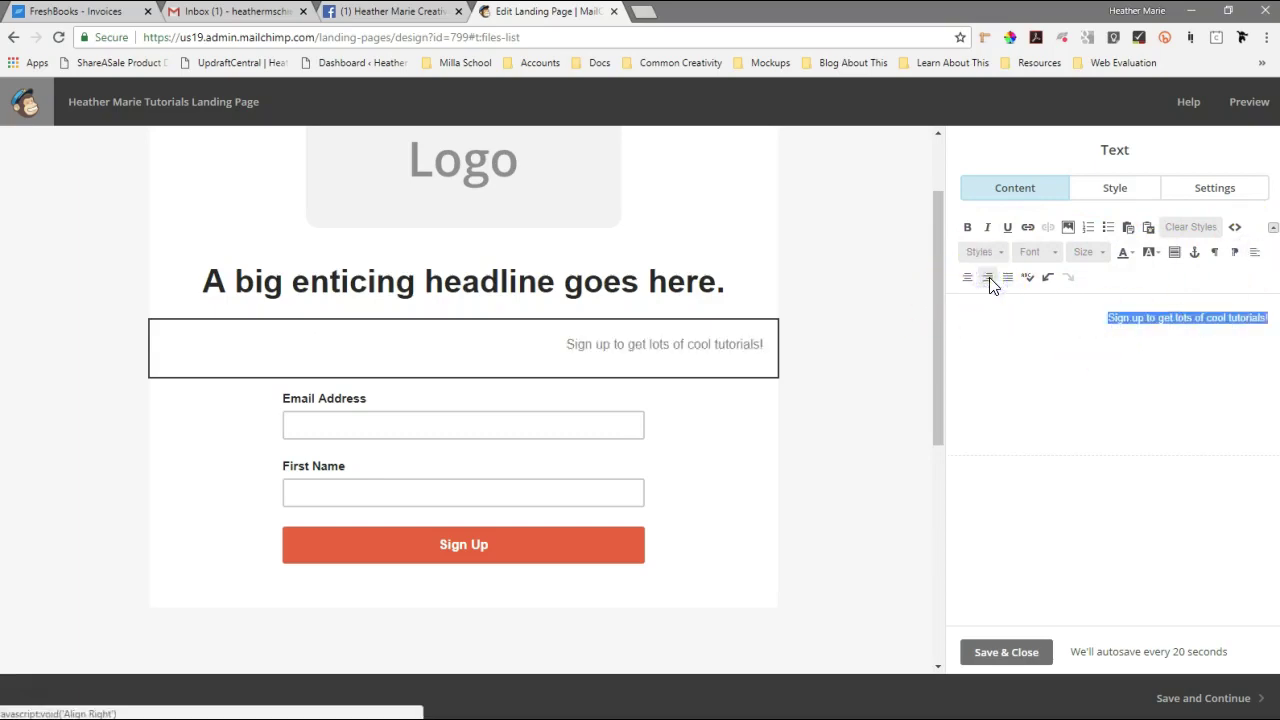
{"action": "left_click", "coordinate": [967, 277]}
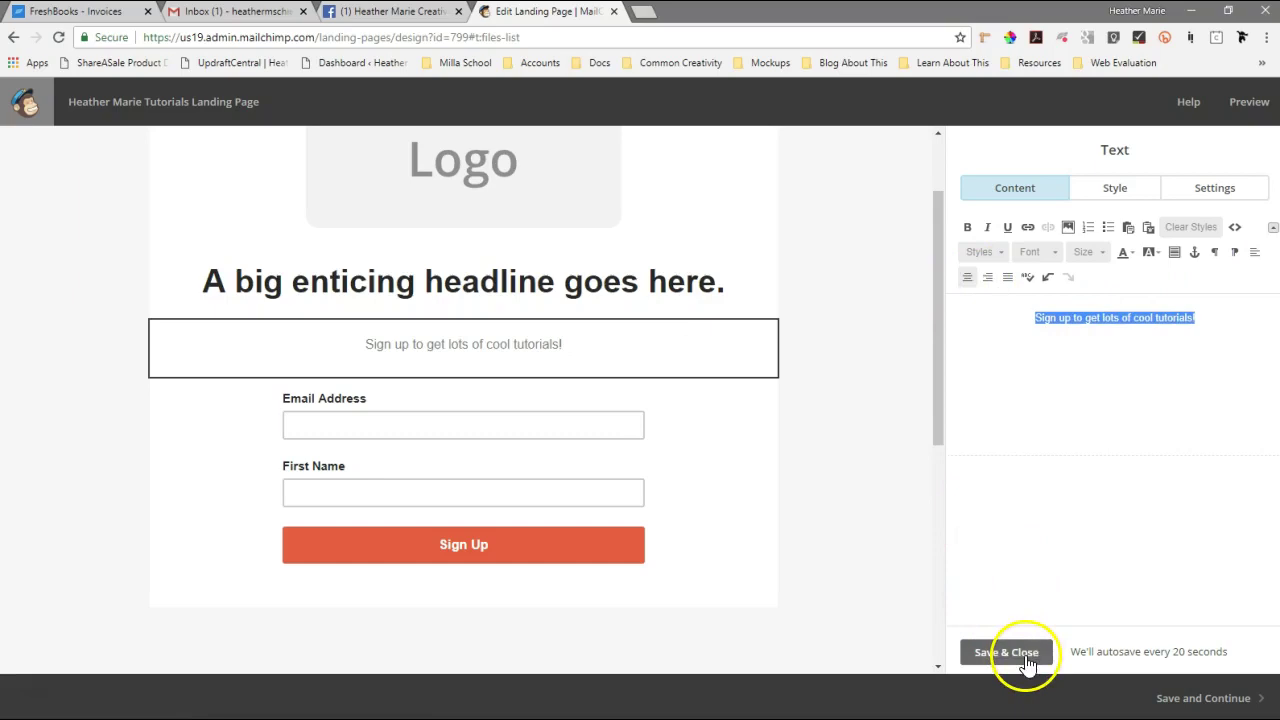
{"action": "left_click", "coordinate": [1084, 251]}
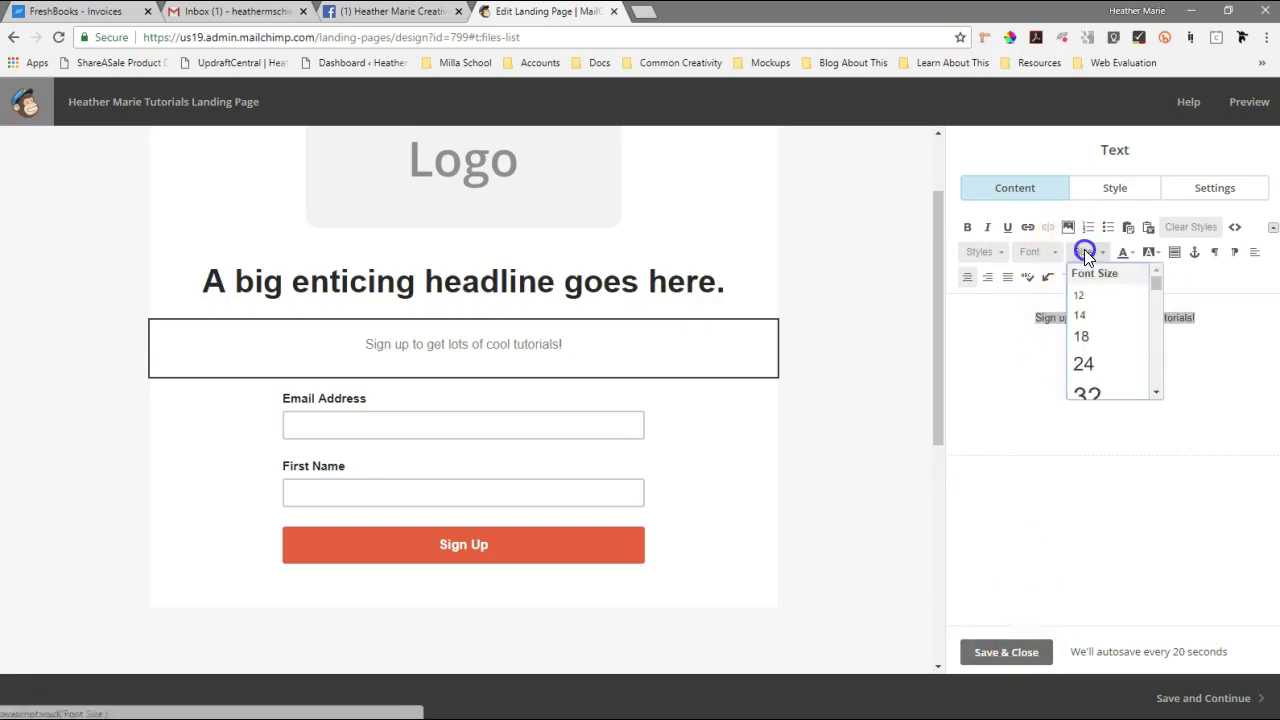
{"action": "left_click", "coordinate": [1092, 362]}
{"action": "left_click", "coordinate": [1010, 655]}
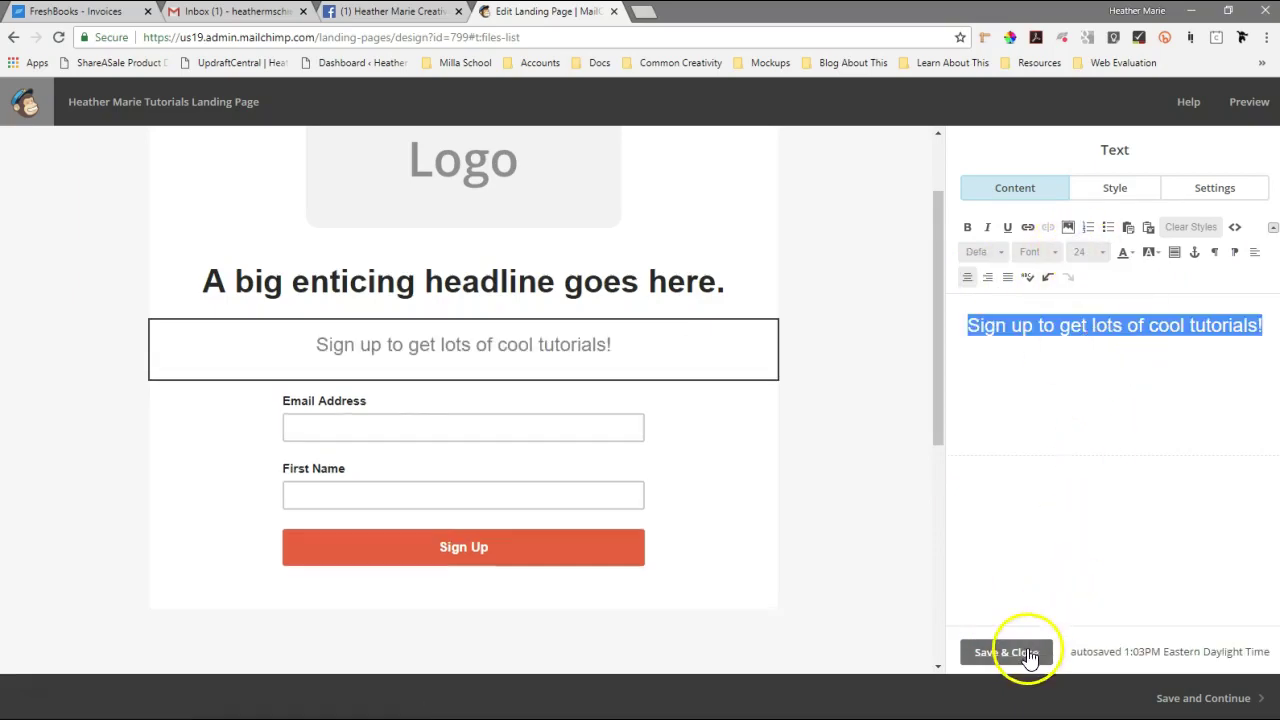
Retype the headline as 'Wanna Learn Something Cool?' and set it in Montserrat.
{"action": "left_click", "coordinate": [562, 283]}
{"action": "triple_click", "coordinate": [1189, 328]}
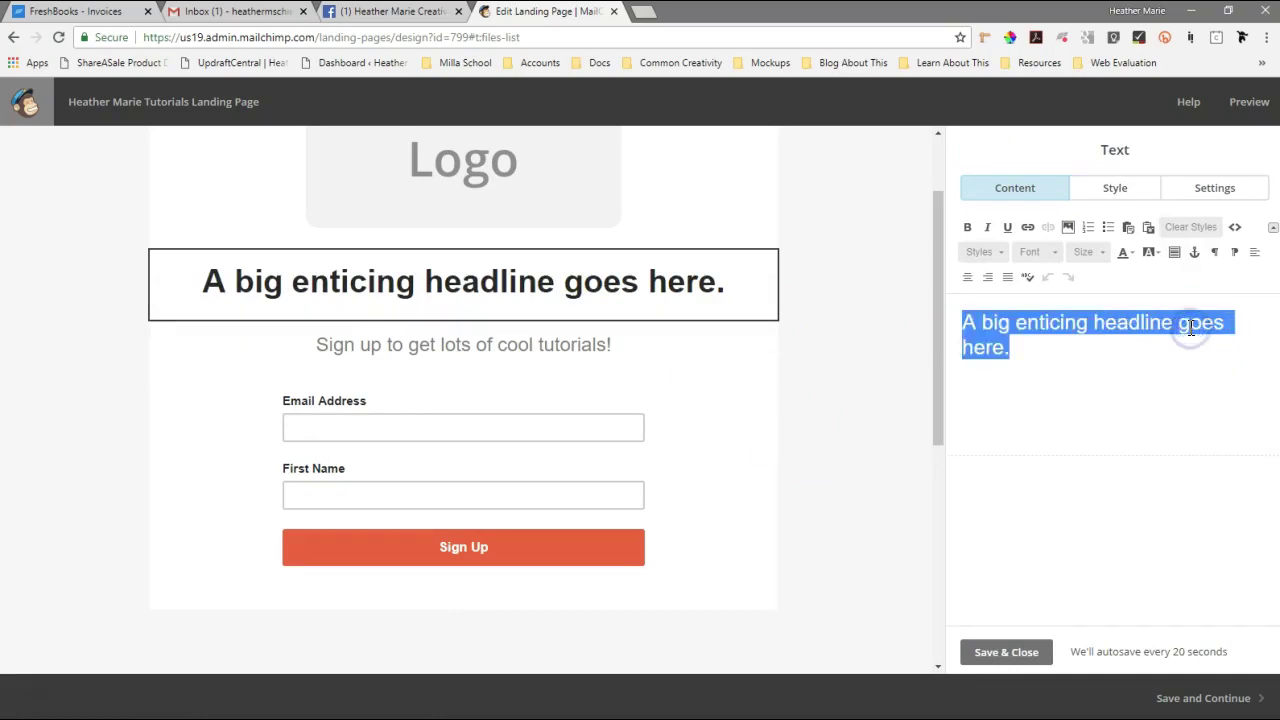
{"action": "type", "text": "Wanna "}
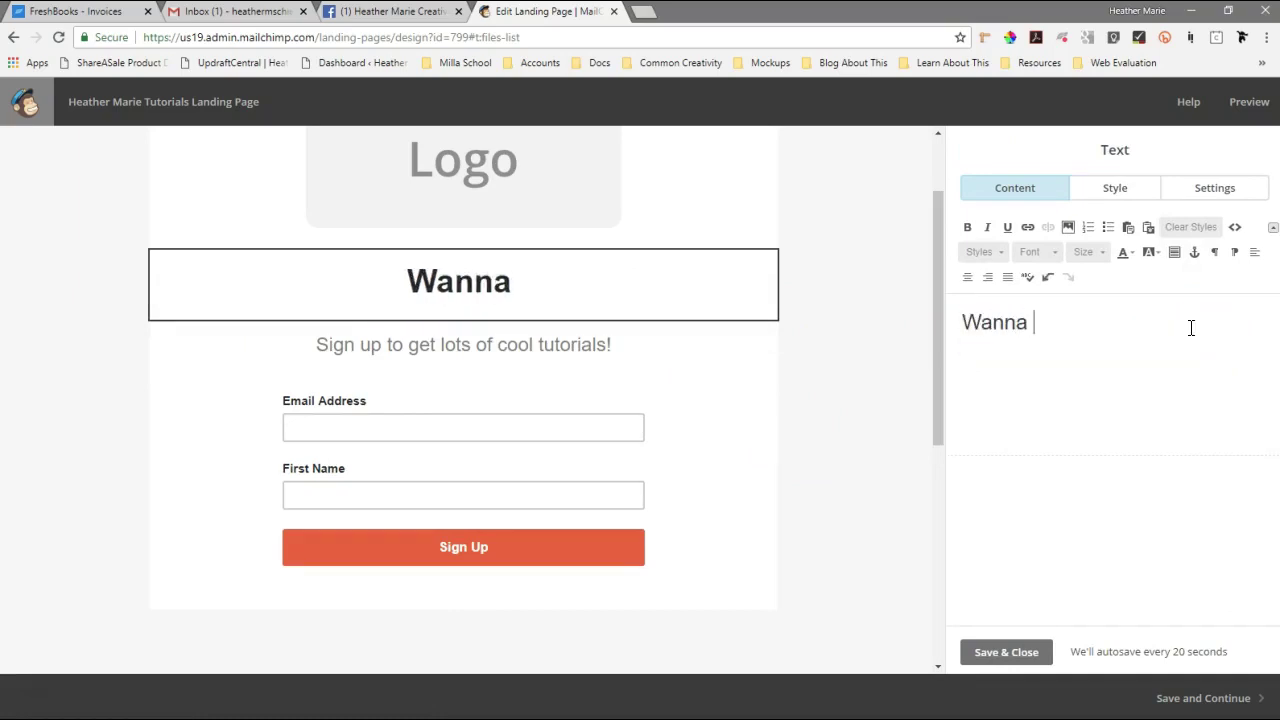
{"action": "type", "text": "Learn Something Cool?"}
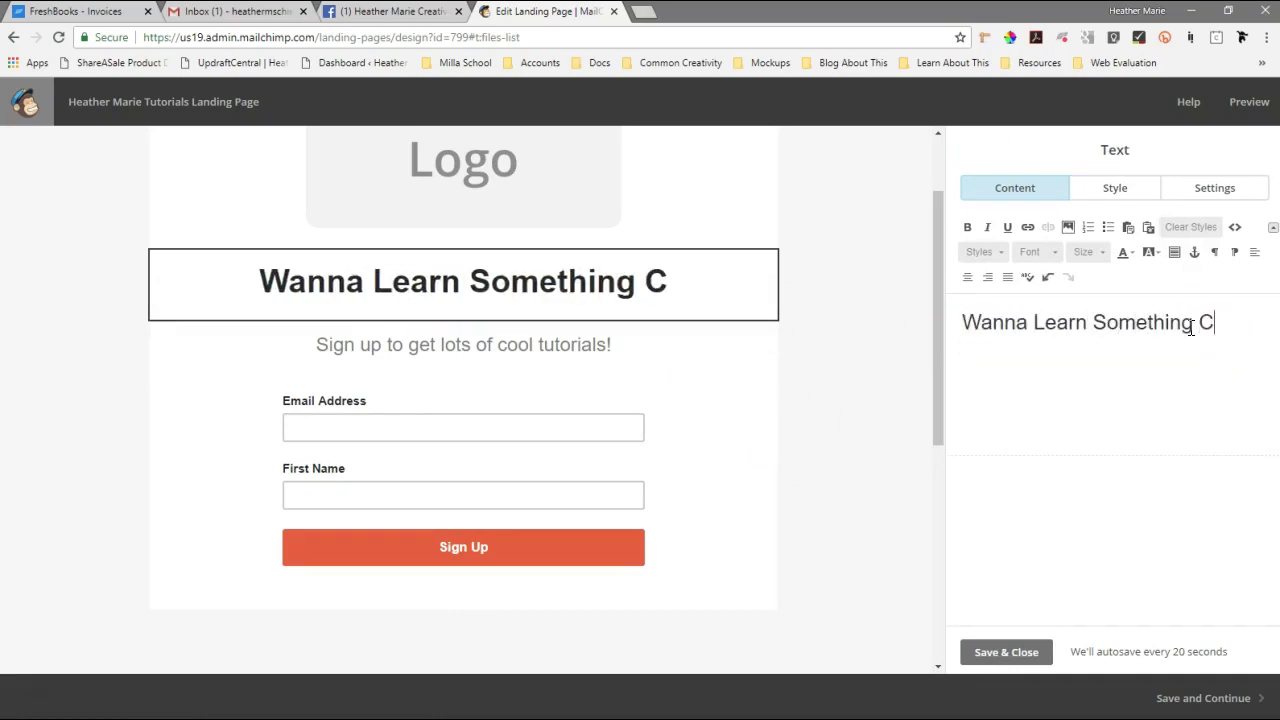
{"action": "left_click", "coordinate": [1030, 251]}
{"action": "scroll", "coordinate": [1040, 368], "scroll_direction": "down", "scroll_amount": 1}
{"action": "scroll", "coordinate": [1042, 368], "scroll_direction": "down", "scroll_amount": 3}
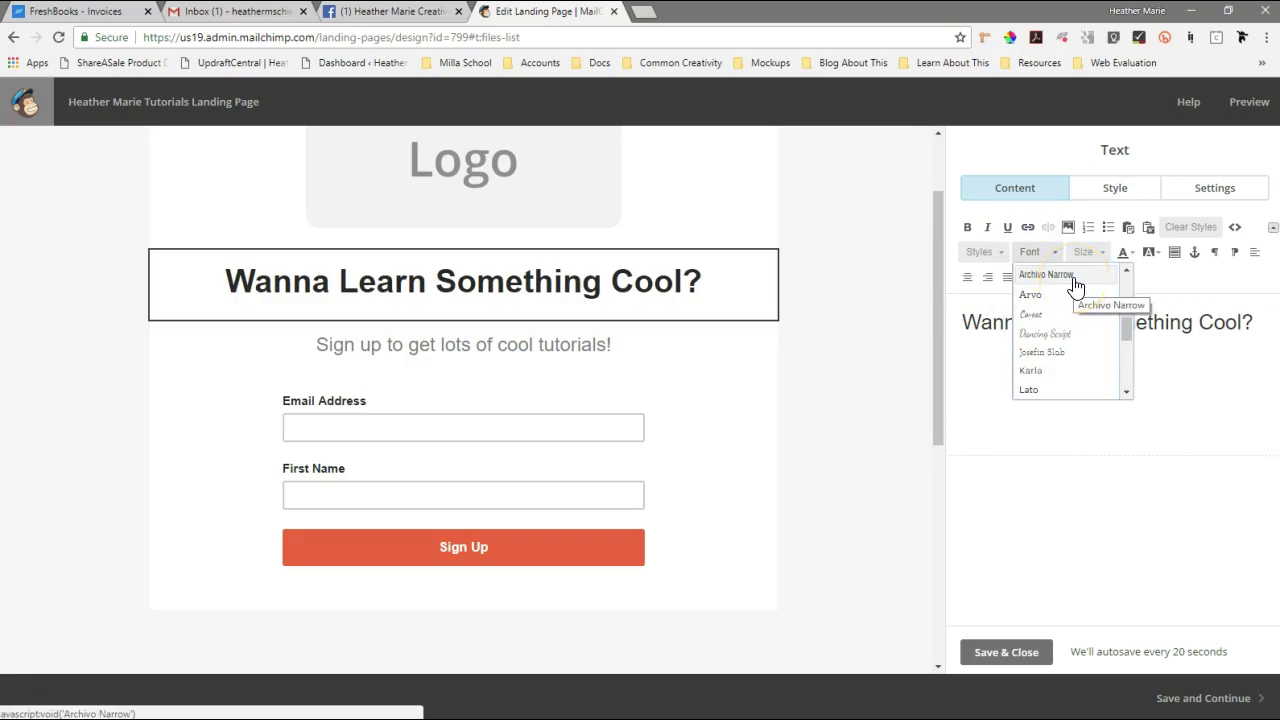
{"action": "left_click_drag", "start_coordinate": [1124, 323], "coordinate": [1131, 363]}
{"action": "left_click", "coordinate": [1048, 280]}
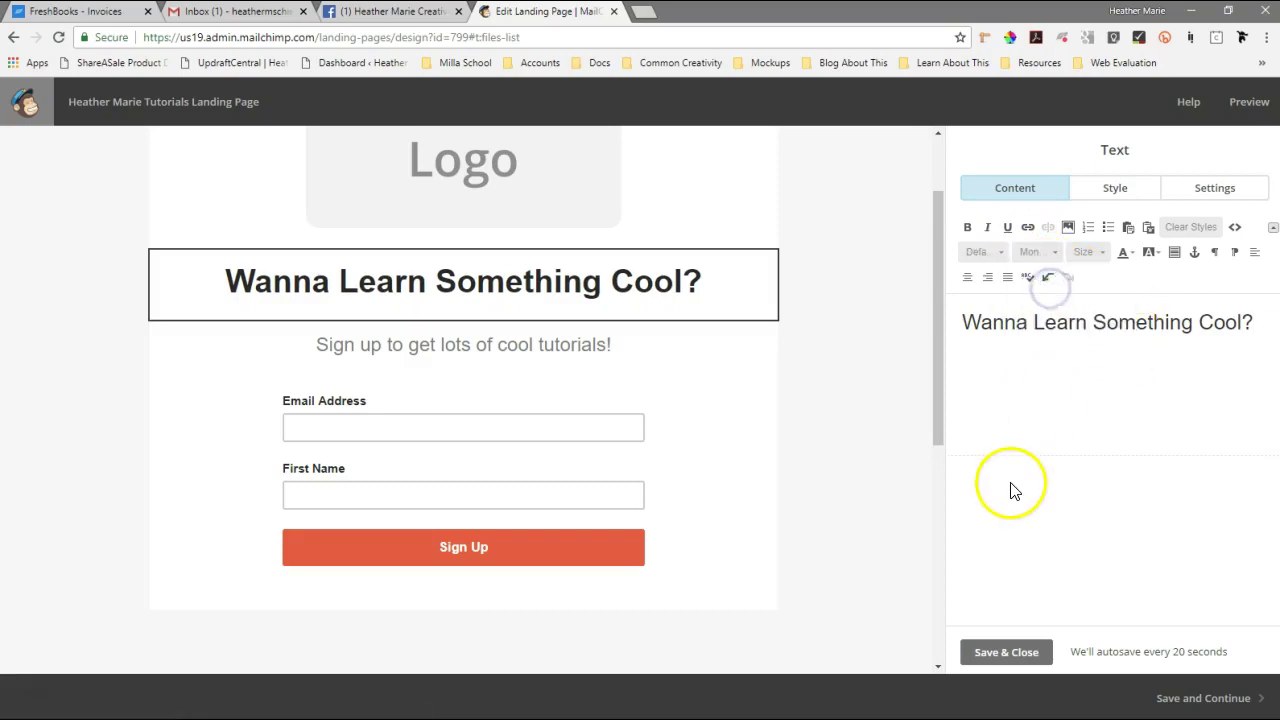
{"action": "triple_click", "coordinate": [1040, 322]}
{"action": "left_click", "coordinate": [1038, 254]}
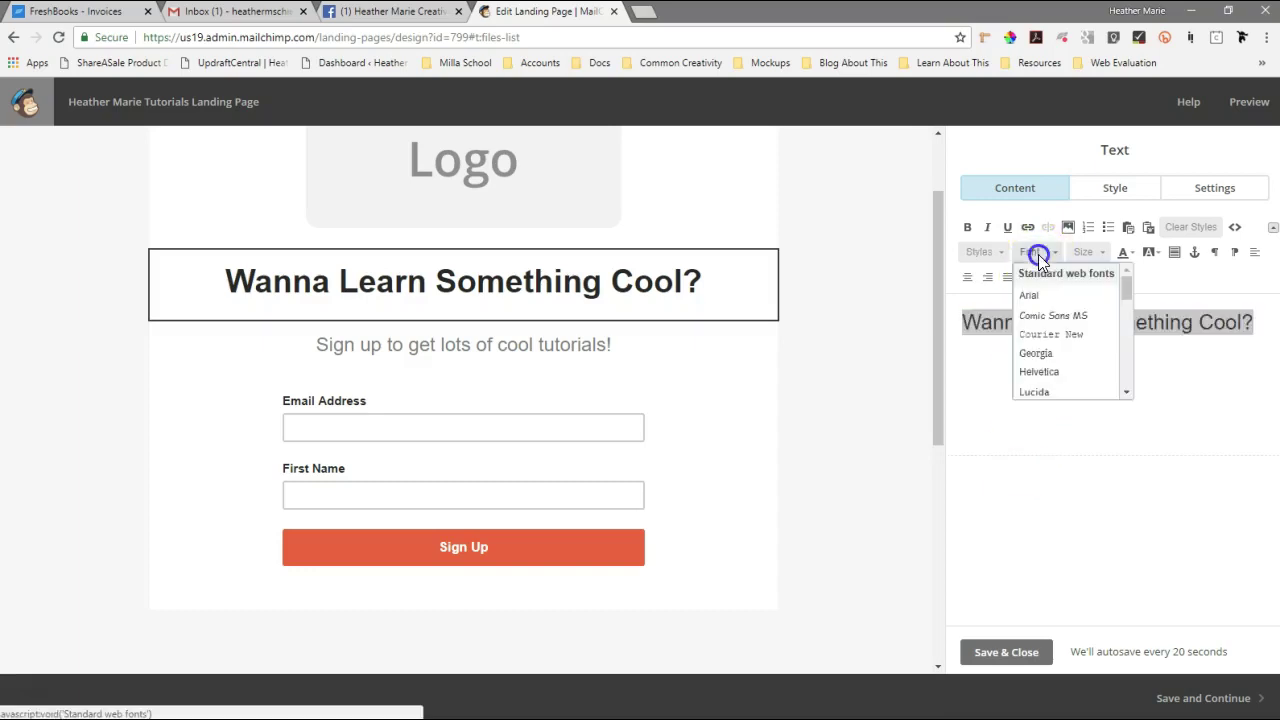
{"action": "scroll", "coordinate": [1086, 386], "scroll_direction": "down", "scroll_amount": 2}
{"action": "scroll", "coordinate": [1079, 378], "scroll_direction": "down", "scroll_amount": 2}
{"action": "scroll", "coordinate": [1079, 378], "scroll_direction": "down", "scroll_amount": 2}
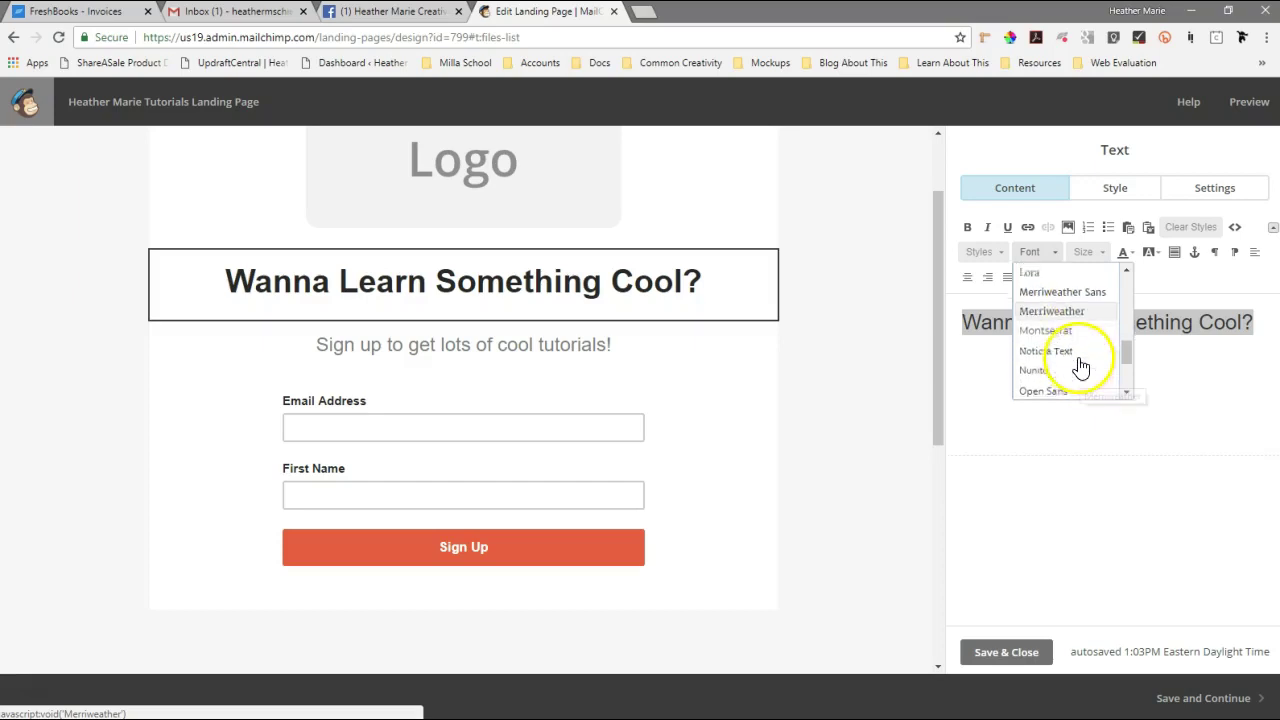
{"action": "left_click", "coordinate": [1058, 333]}
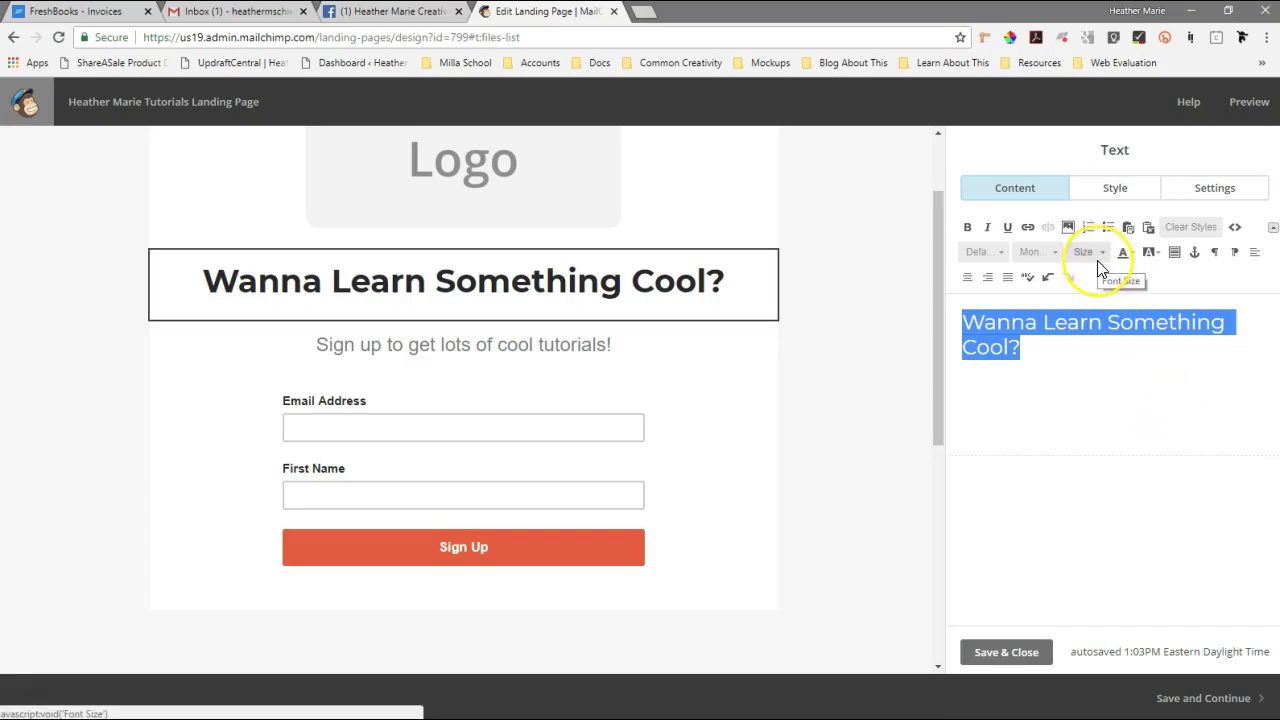
Set the headline block's style text colour to #ea5b3a.
{"action": "left_click", "coordinate": [1107, 189]}
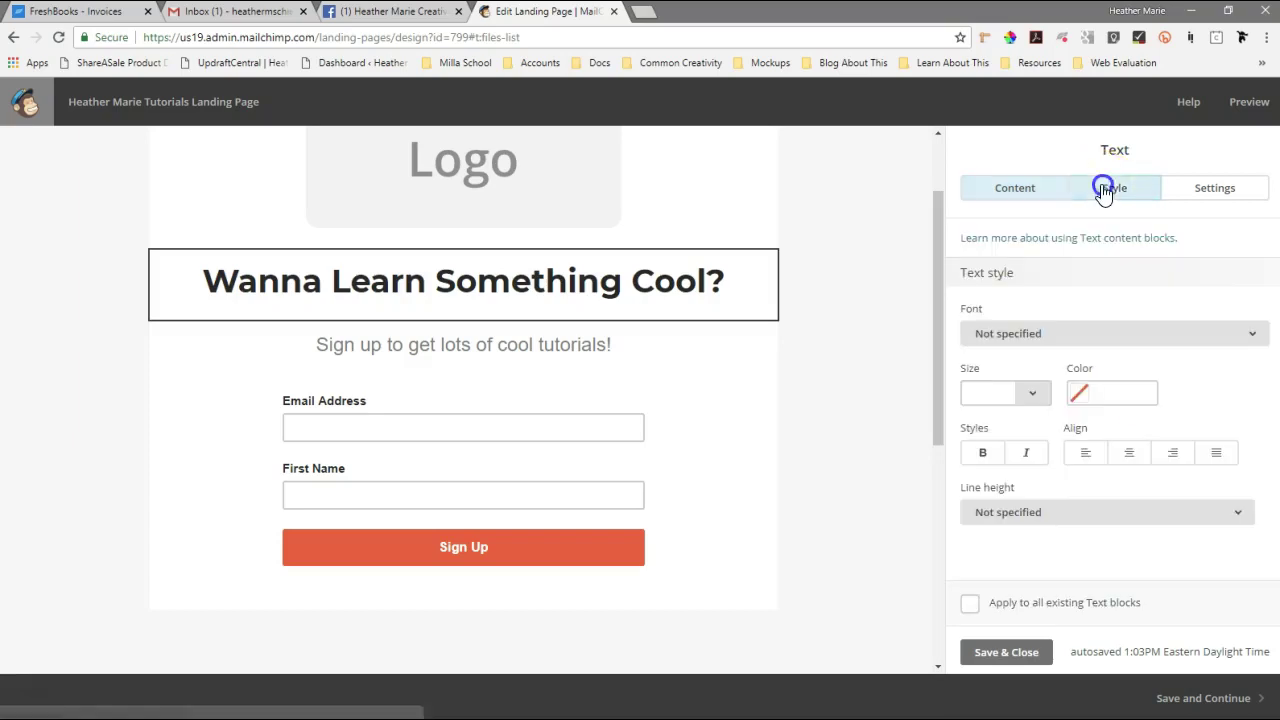
{"action": "left_click", "coordinate": [1093, 335]}
{"action": "left_click", "coordinate": [1093, 335]}
{"action": "left_click", "coordinate": [1026, 395]}
{"action": "left_click", "coordinate": [1025, 401]}
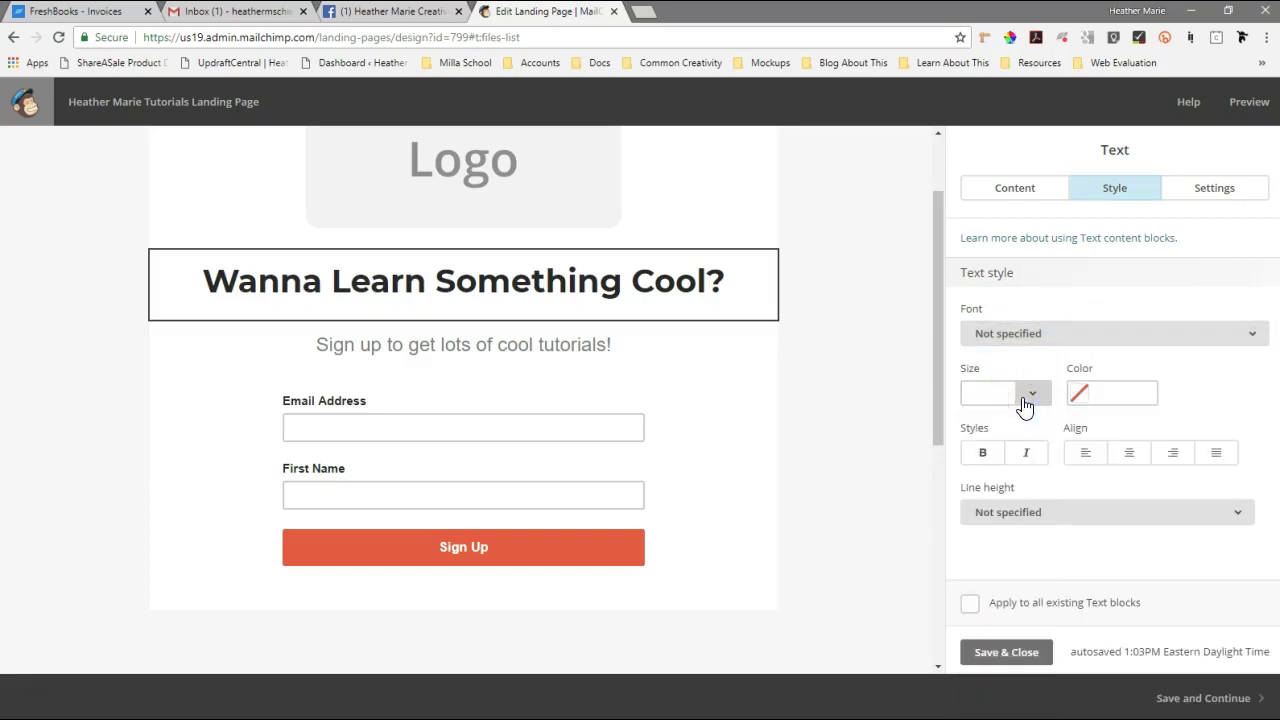
{"action": "left_click", "coordinate": [1110, 393]}
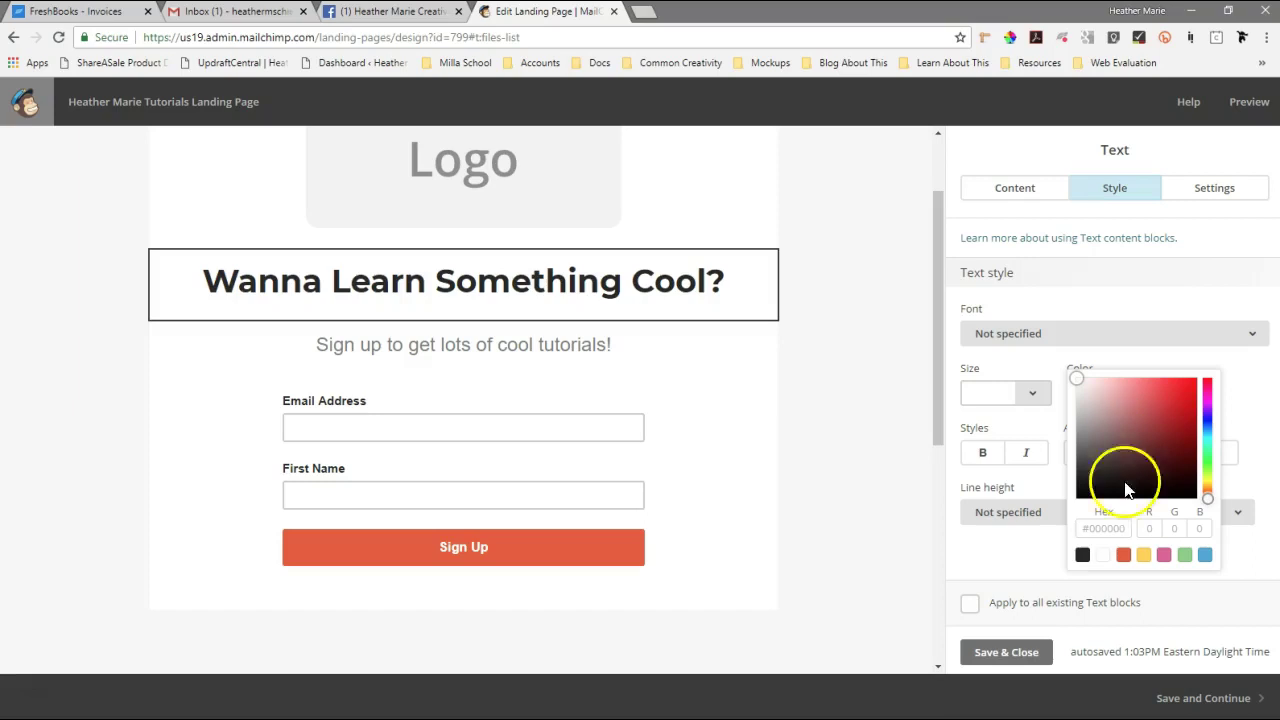
{"action": "left_click", "coordinate": [1123, 556]}
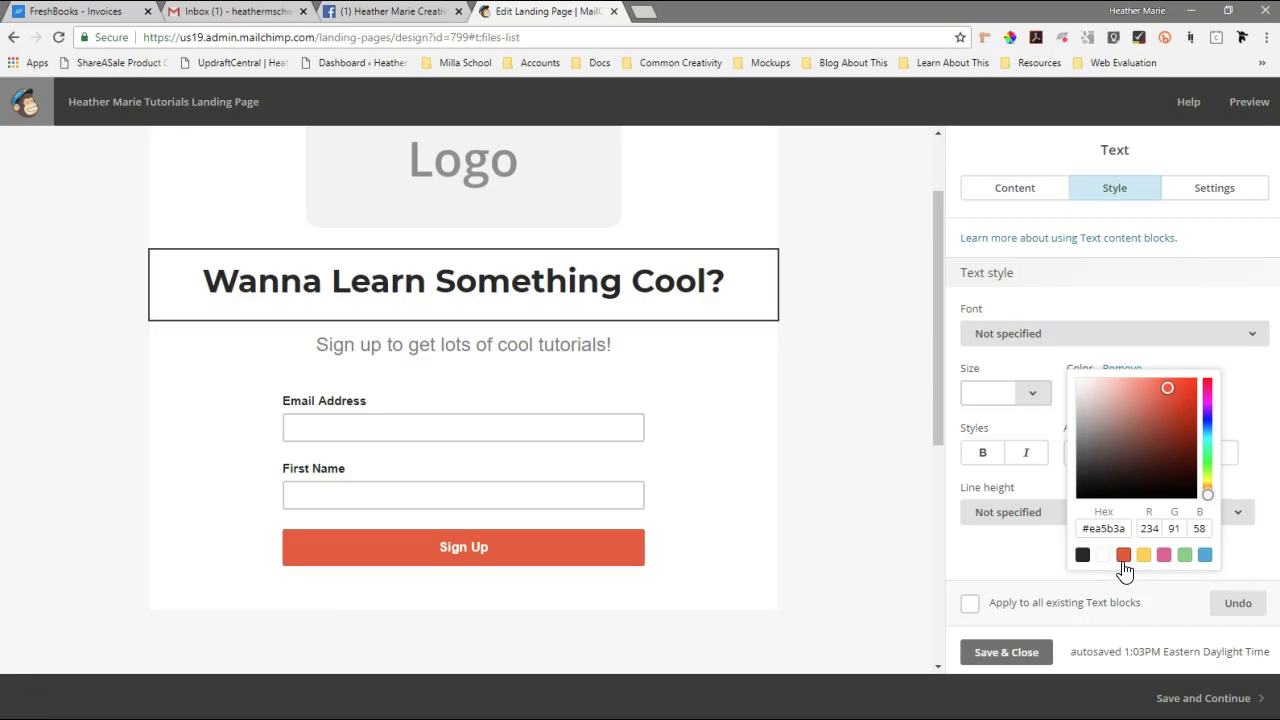
{"action": "left_click", "coordinate": [1234, 354]}
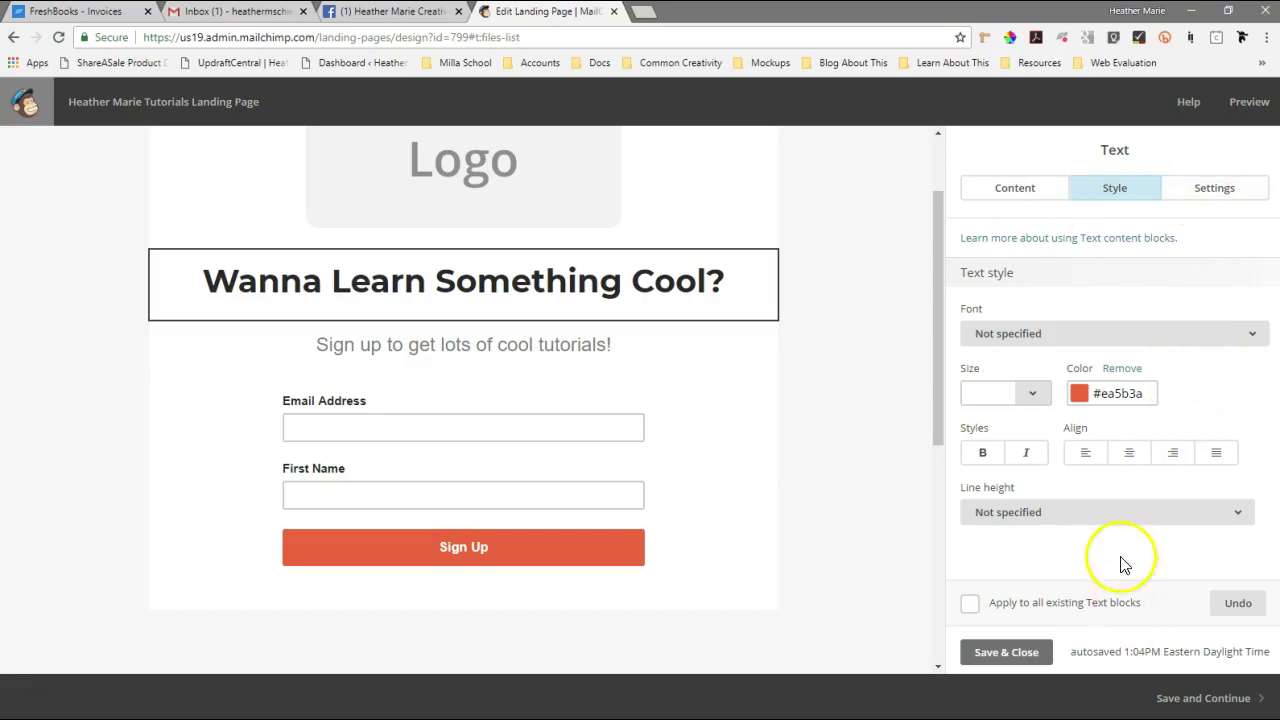
Colour the selected headline text orange from the Text Color palette.
{"action": "left_click", "coordinate": [1032, 188]}
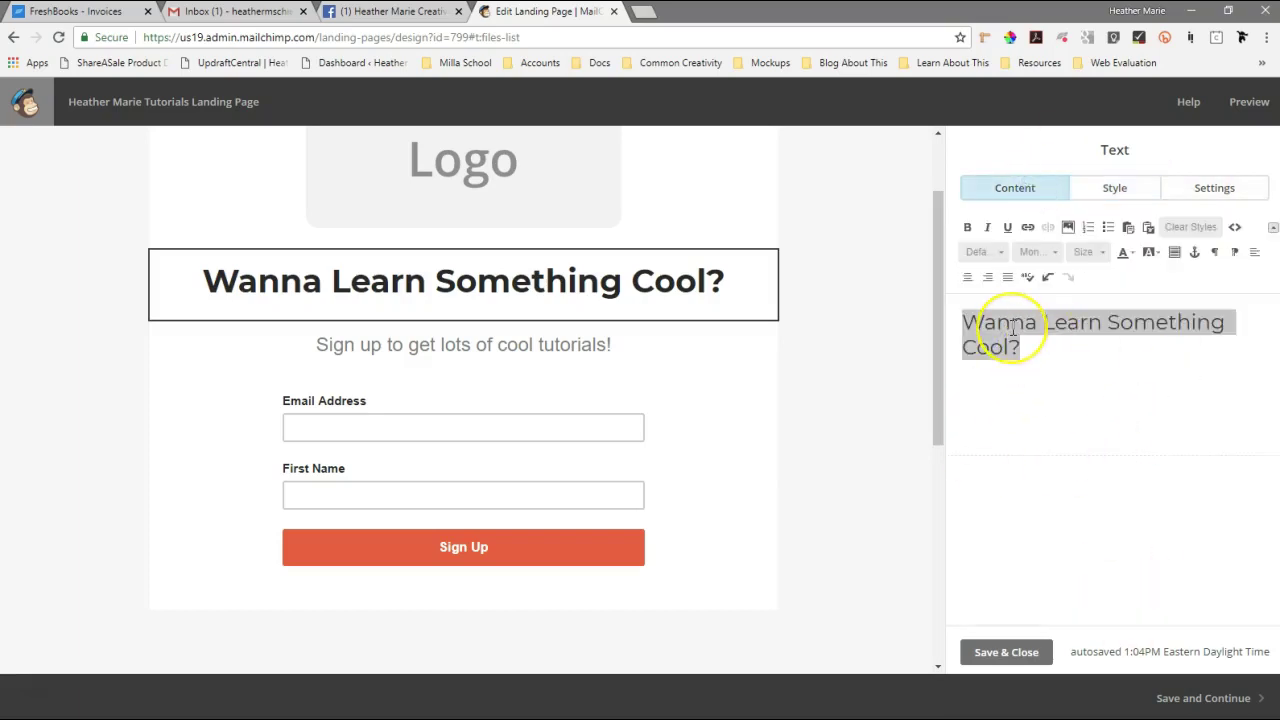
{"action": "left_click", "coordinate": [1152, 257]}
{"action": "left_click", "coordinate": [1125, 253]}
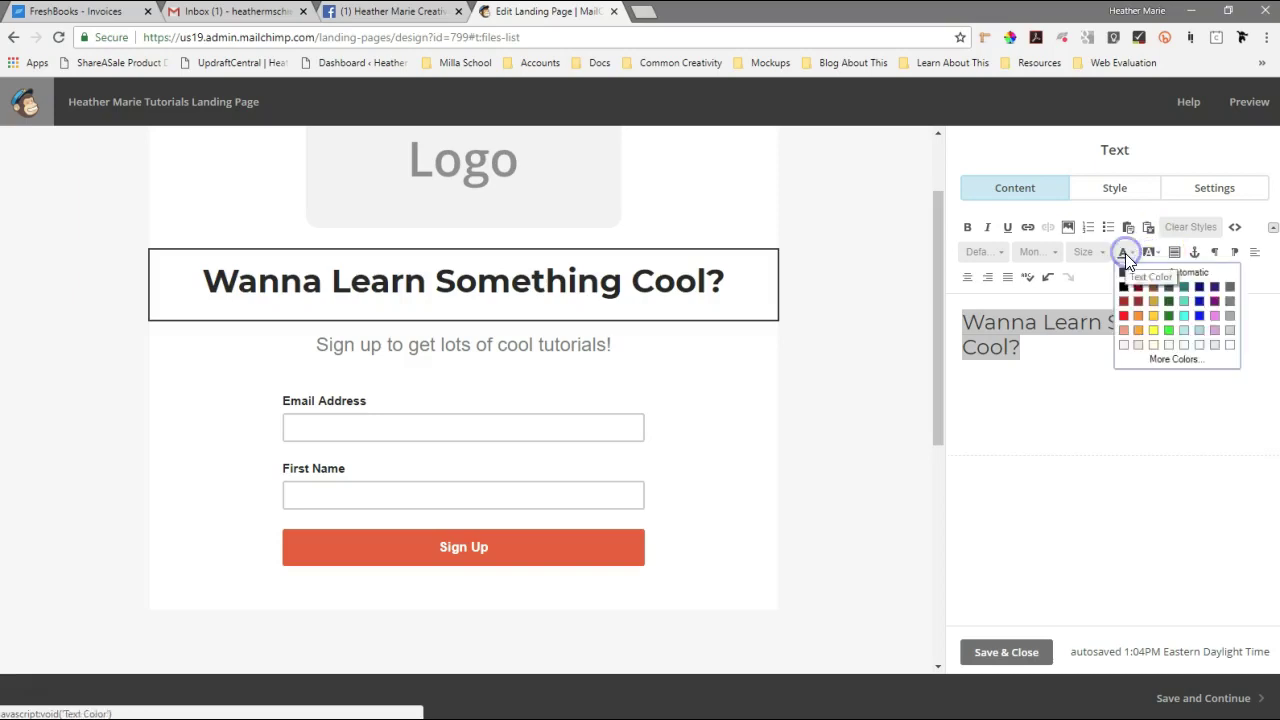
{"action": "left_click", "coordinate": [1138, 316]}
{"action": "left_click", "coordinate": [1127, 392]}
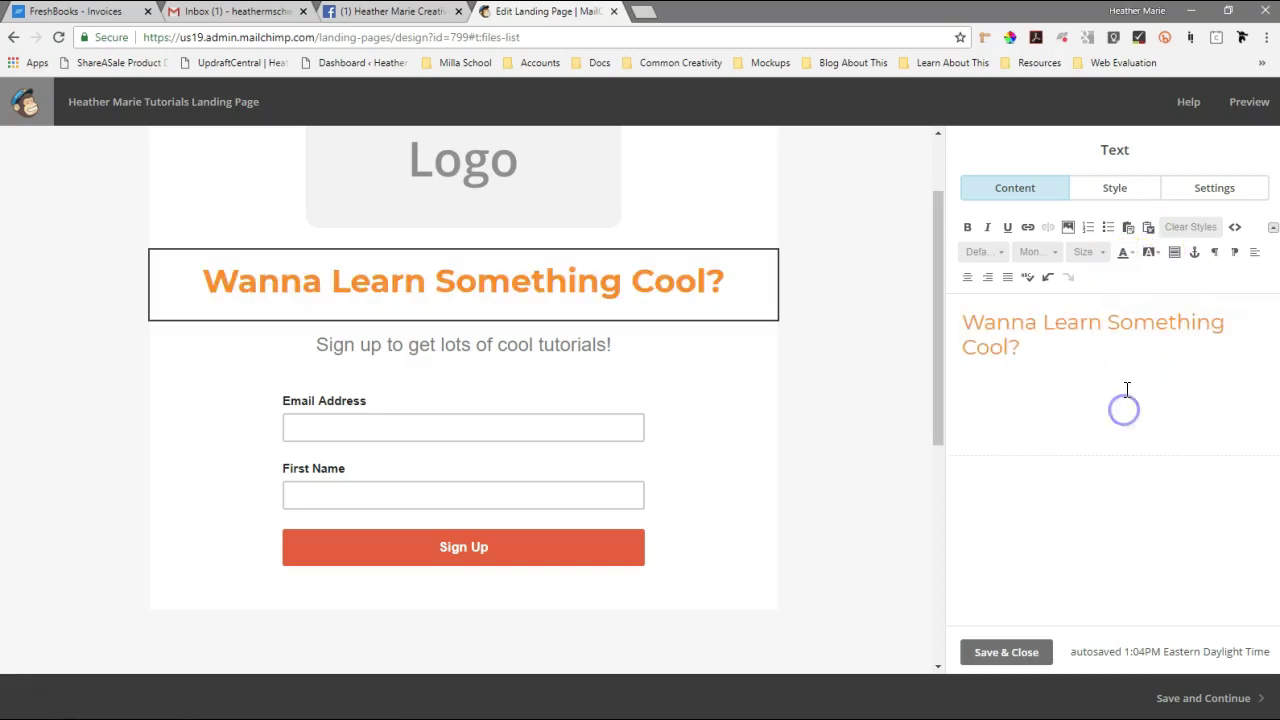
Save the headline edits, then delete the placeholder Logo block and confirm the removal.
{"action": "left_click", "coordinate": [1030, 652]}
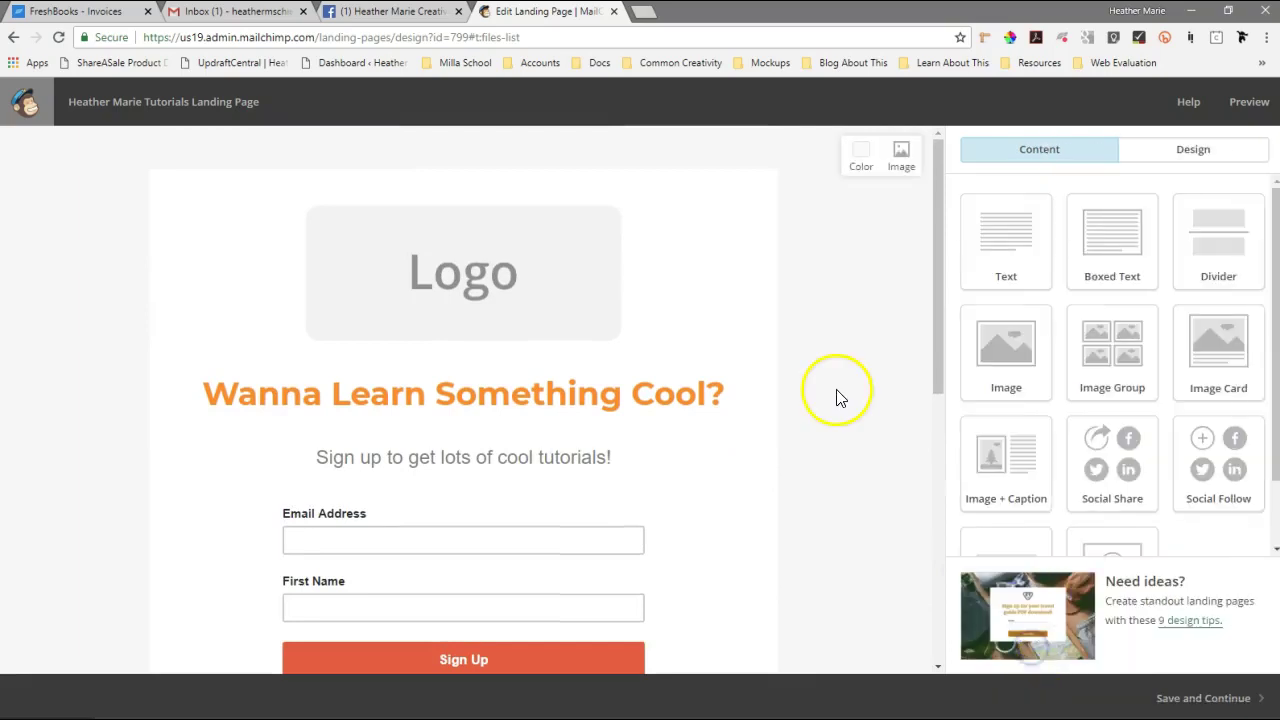
{"action": "left_click", "coordinate": [521, 291]}
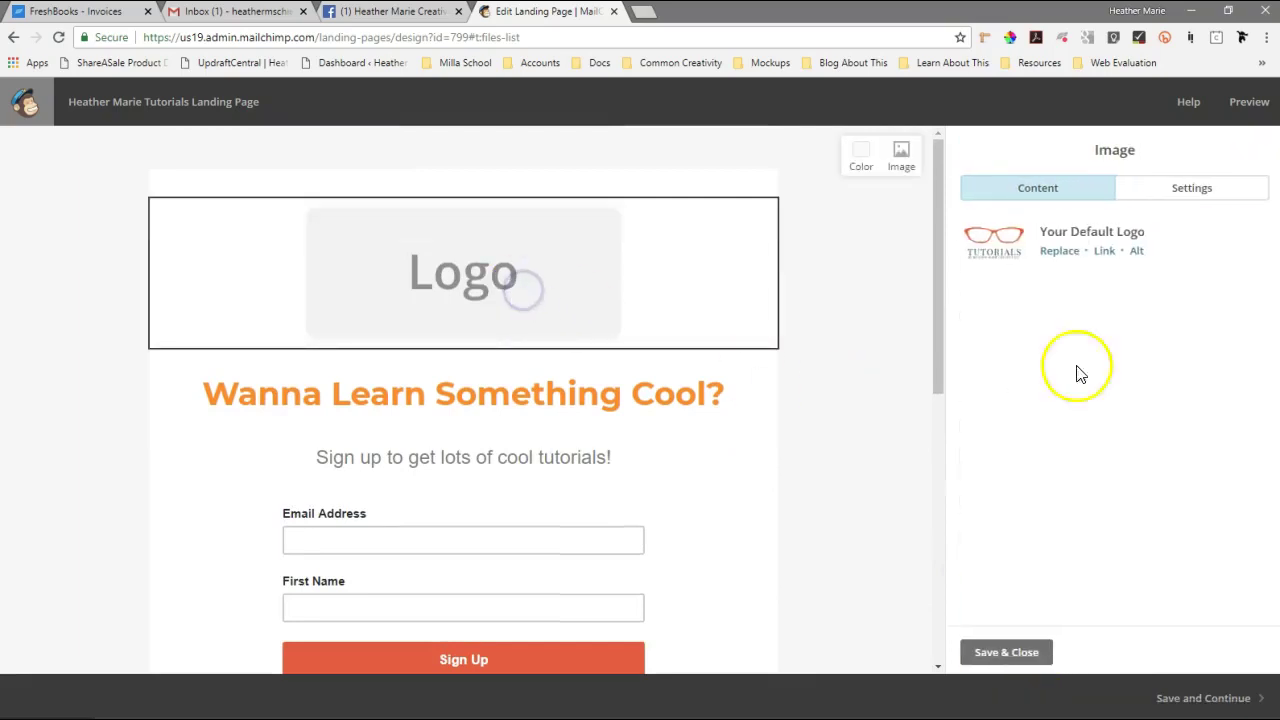
{"action": "left_click", "coordinate": [1184, 190]}
{"action": "left_click", "coordinate": [1077, 193]}
{"action": "left_click", "coordinate": [755, 219]}
{"action": "left_click", "coordinate": [466, 469]}
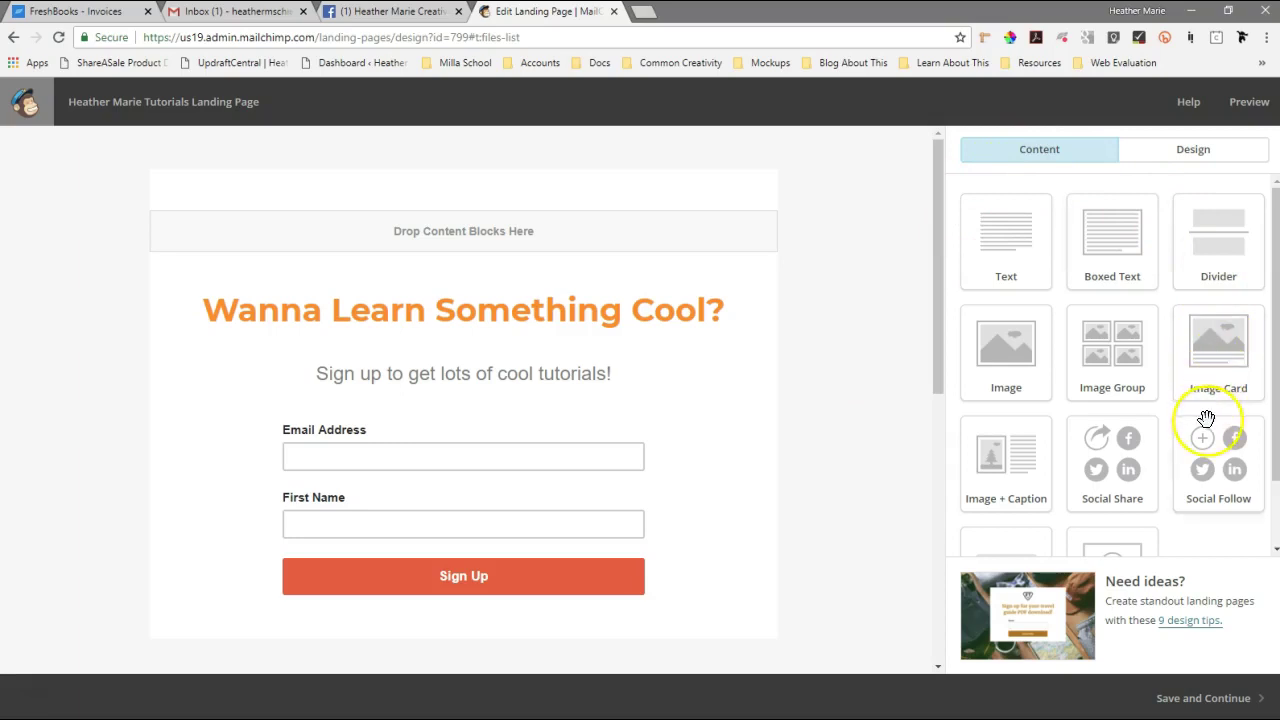
Drag a new Image block into the header drop area above the orange headline.
{"action": "scroll", "coordinate": [1205, 420], "scroll_direction": "down", "scroll_amount": 1}
{"action": "scroll", "coordinate": [1205, 418], "scroll_direction": "up", "scroll_amount": 1}
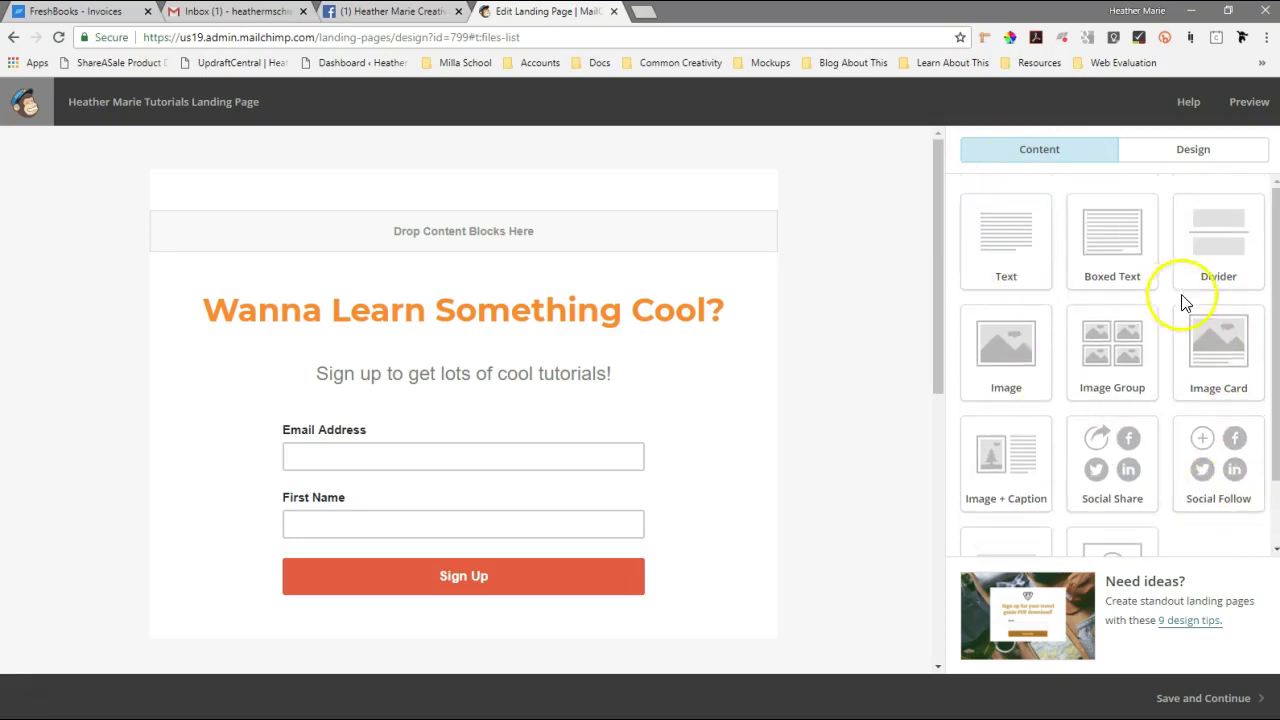
{"action": "left_click_drag", "start_coordinate": [1010, 340], "coordinate": [469, 229]}
Insert the TUTORIALS glasses logo from Content Manager into the header image block and save it.
{"action": "left_click", "coordinate": [1060, 253]}
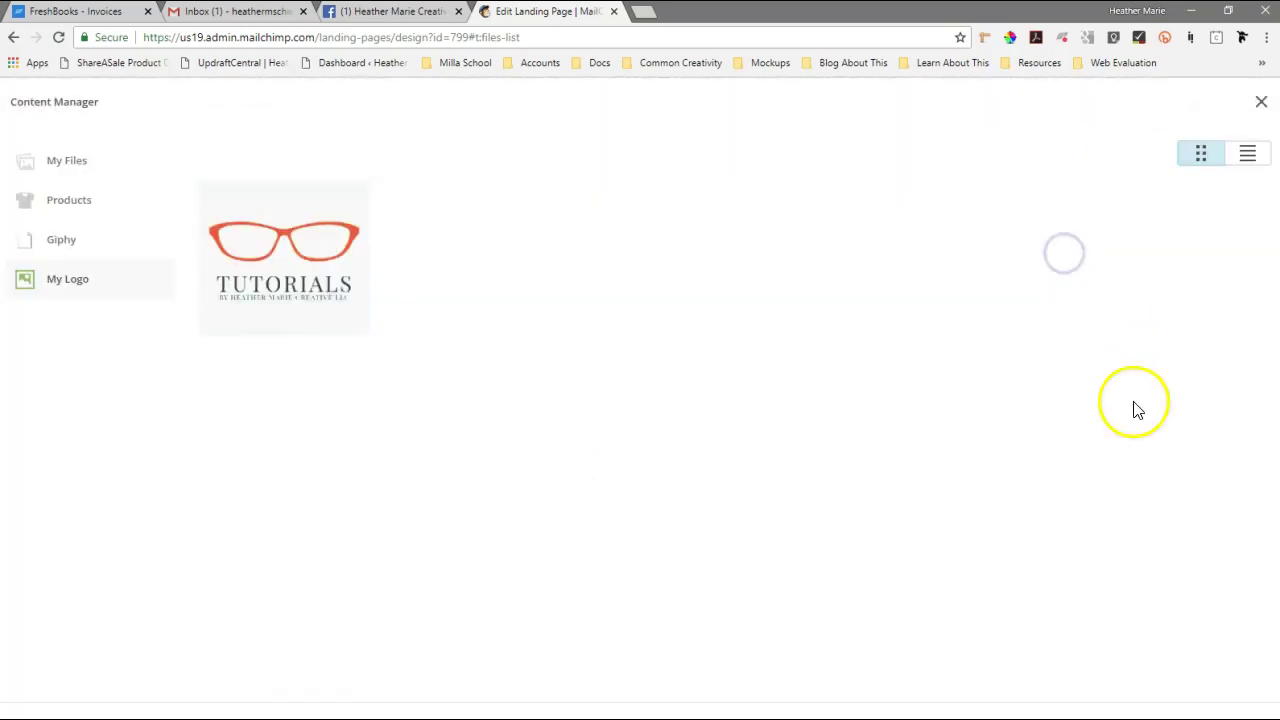
{"action": "left_click", "coordinate": [324, 273]}
{"action": "left_click", "coordinate": [1194, 104]}
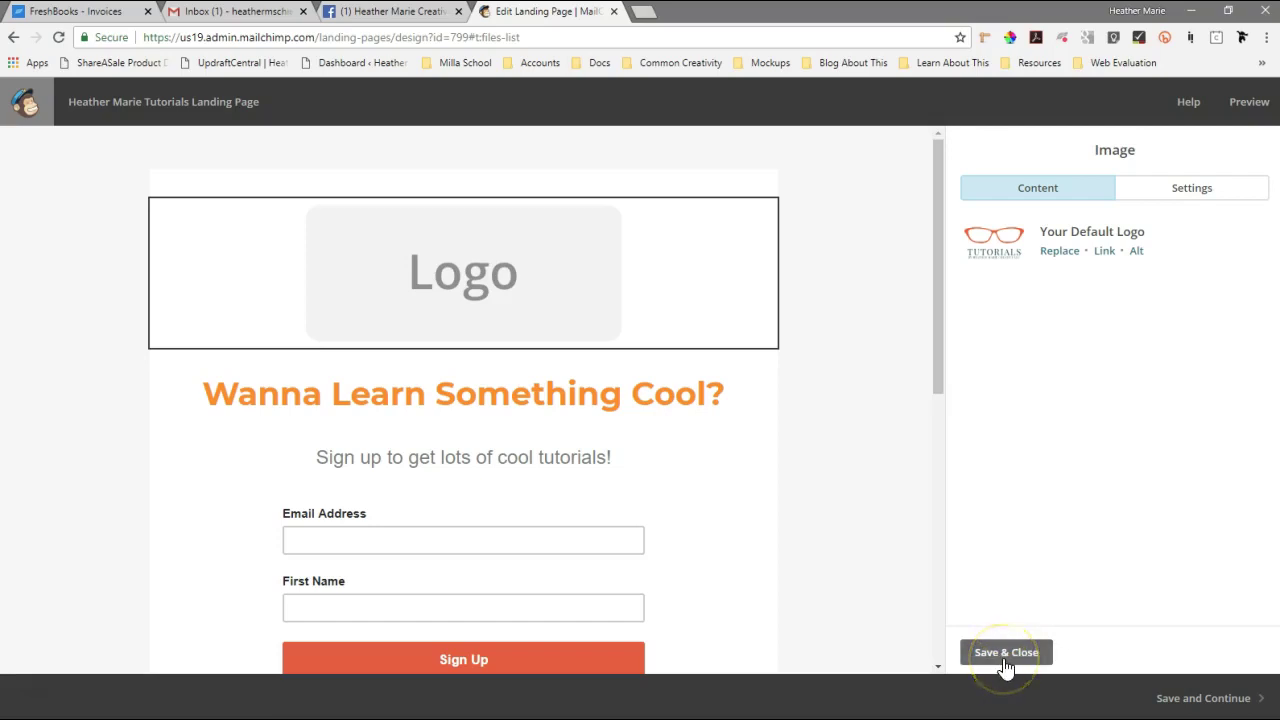
{"action": "left_click", "coordinate": [1006, 654]}
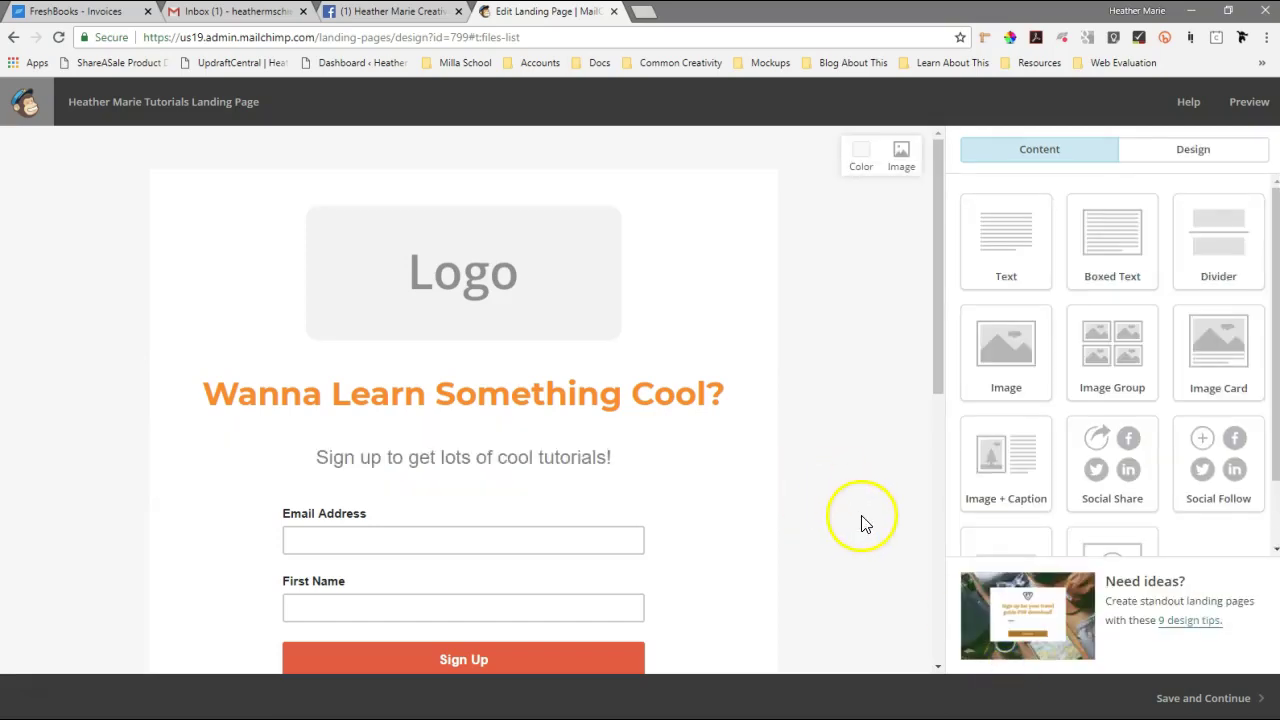
{"action": "left_click", "coordinate": [1249, 104]}
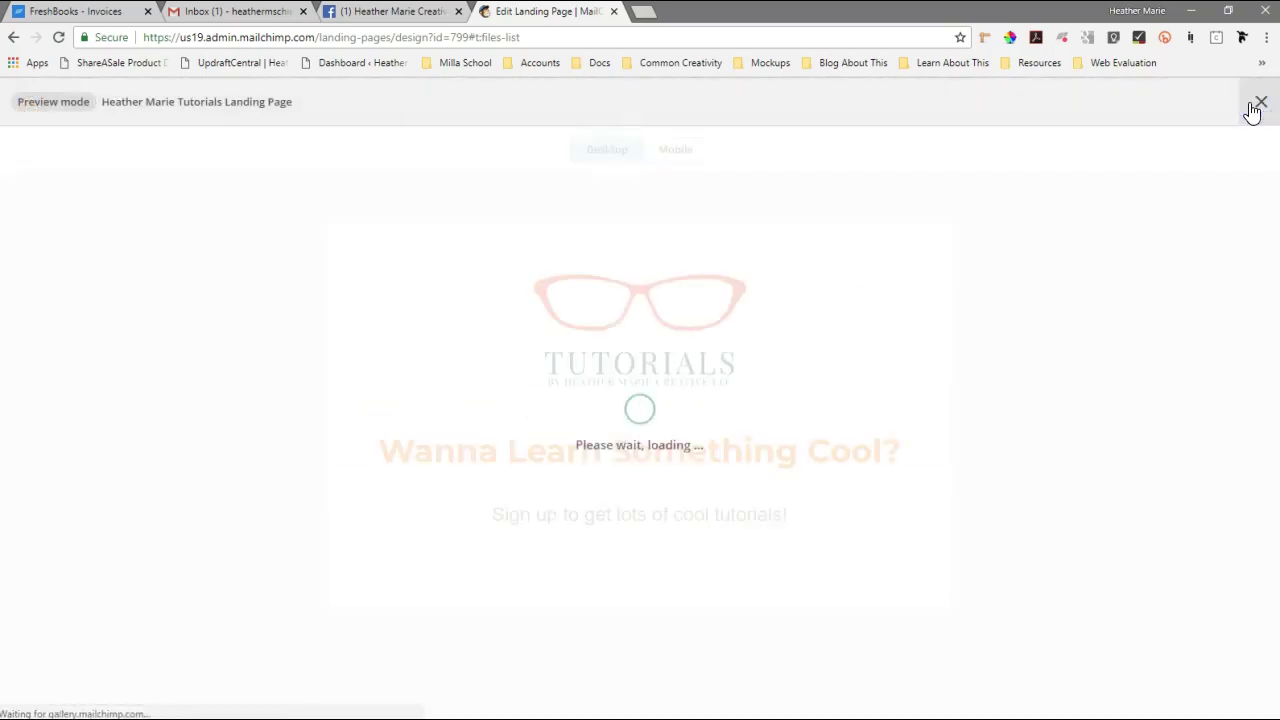
{"action": "left_click", "coordinate": [1117, 429]}
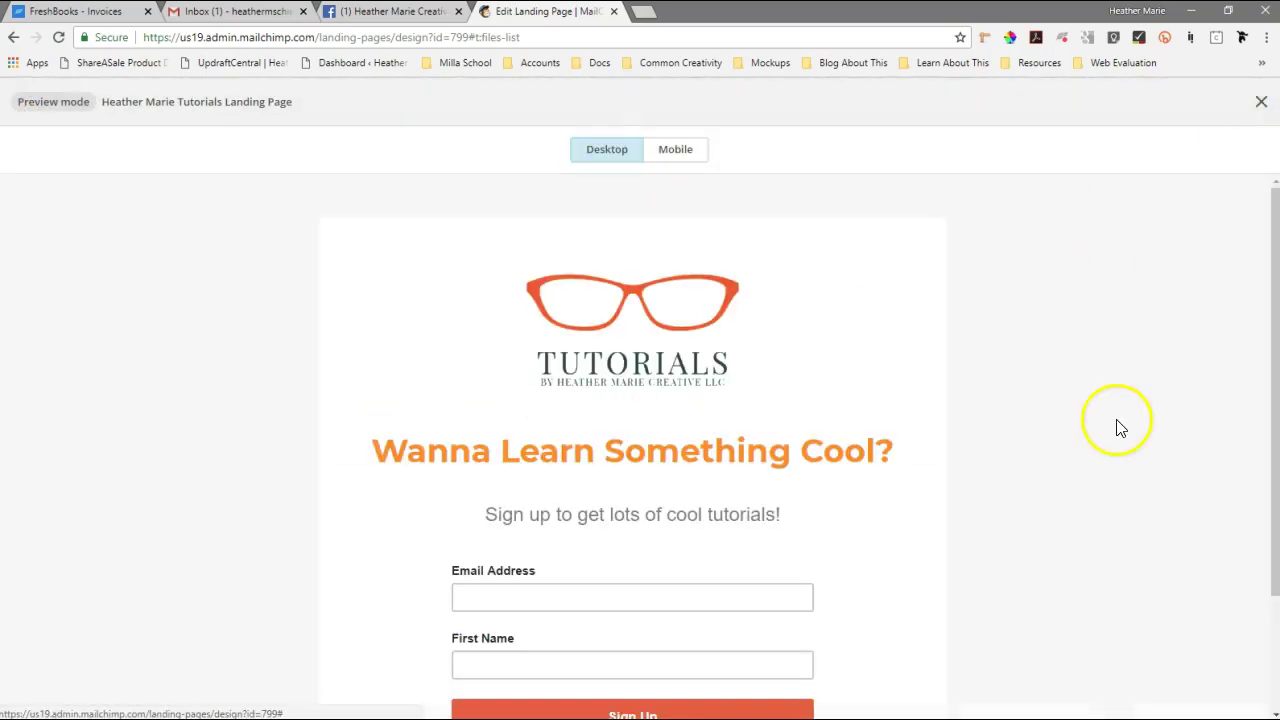
{"action": "scroll", "coordinate": [1117, 429], "scroll_direction": "down", "scroll_amount": 2}
{"action": "scroll", "coordinate": [1117, 429], "scroll_direction": "up", "scroll_amount": 2}
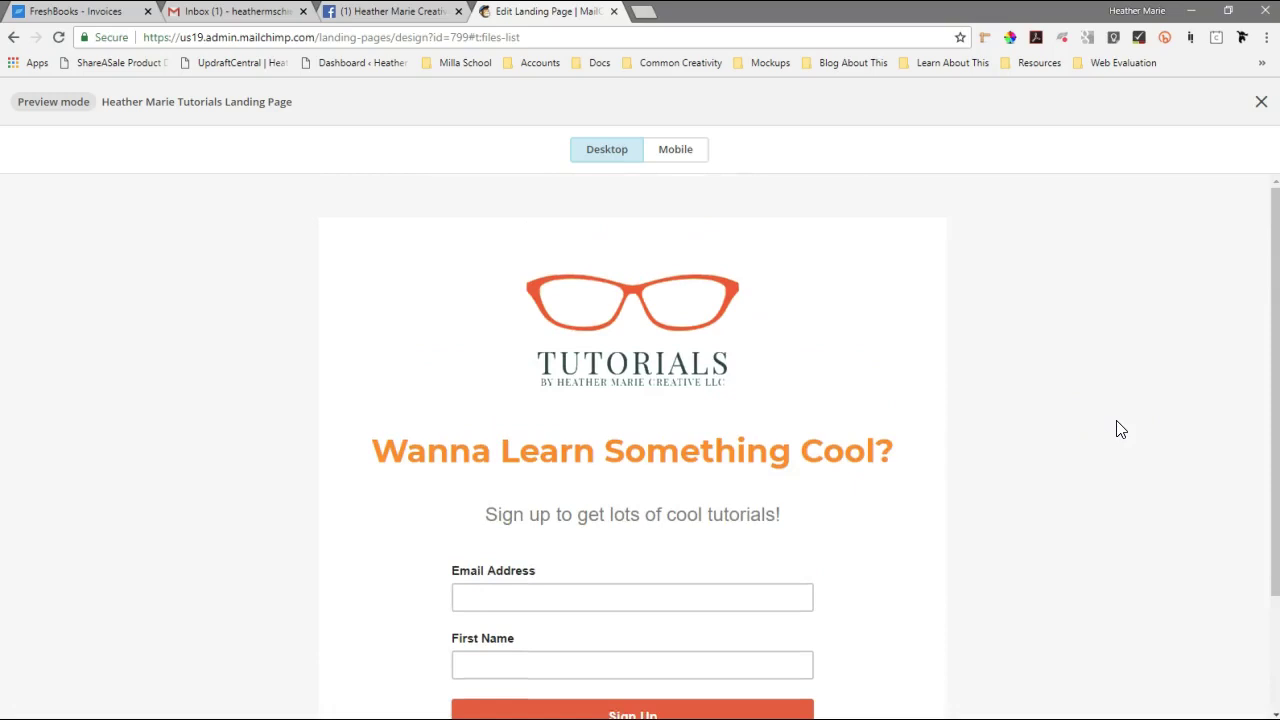
{"action": "scroll", "coordinate": [1121, 429], "scroll_direction": "down", "scroll_amount": 2}
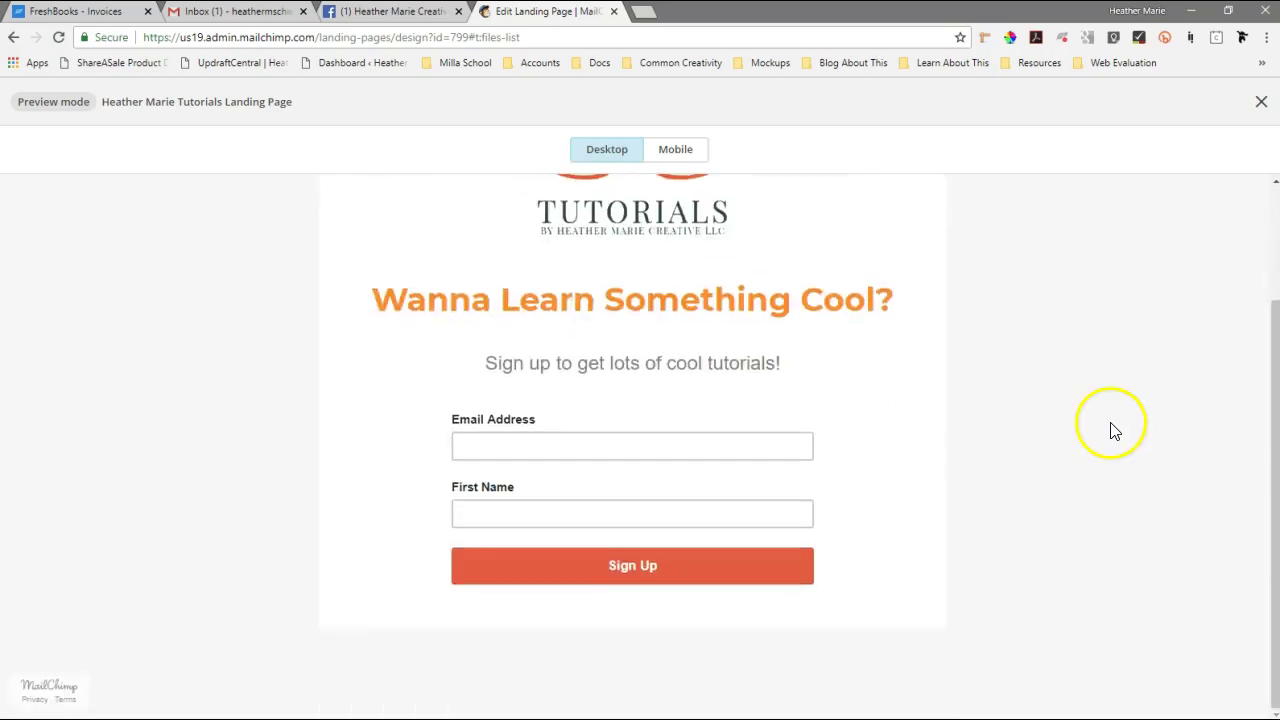
{"action": "scroll", "coordinate": [1106, 431], "scroll_direction": "up", "scroll_amount": 2}
{"action": "left_click", "coordinate": [675, 149]}
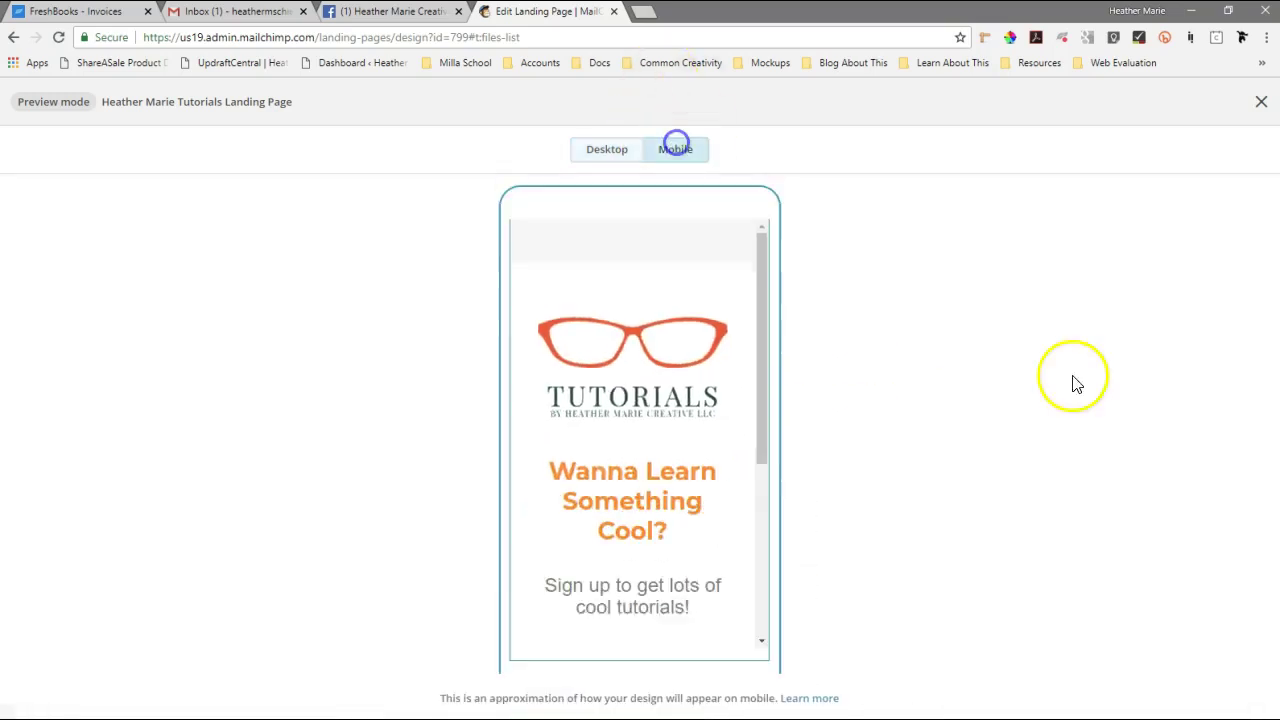
{"action": "scroll", "coordinate": [697, 471], "scroll_direction": "down", "scroll_amount": 4}
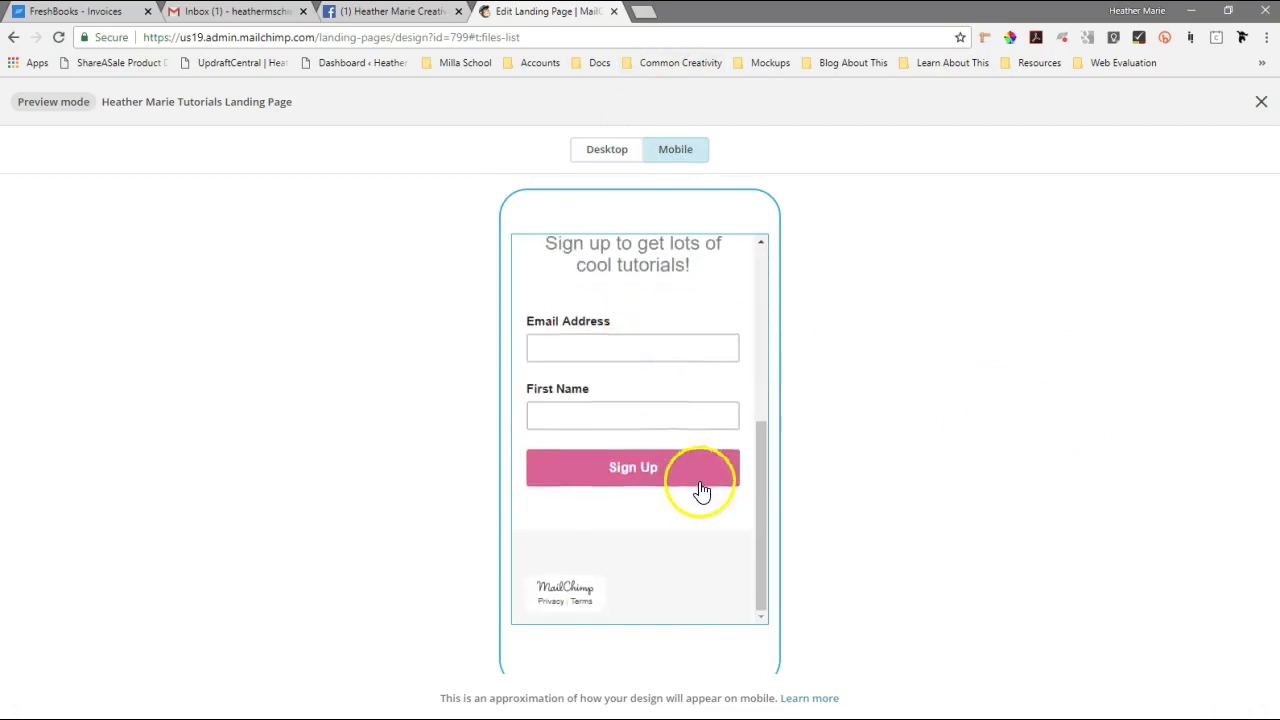
{"action": "scroll", "coordinate": [702, 492], "scroll_direction": "up", "scroll_amount": 4}
{"action": "scroll", "coordinate": [724, 520], "scroll_direction": "down", "scroll_amount": 5}
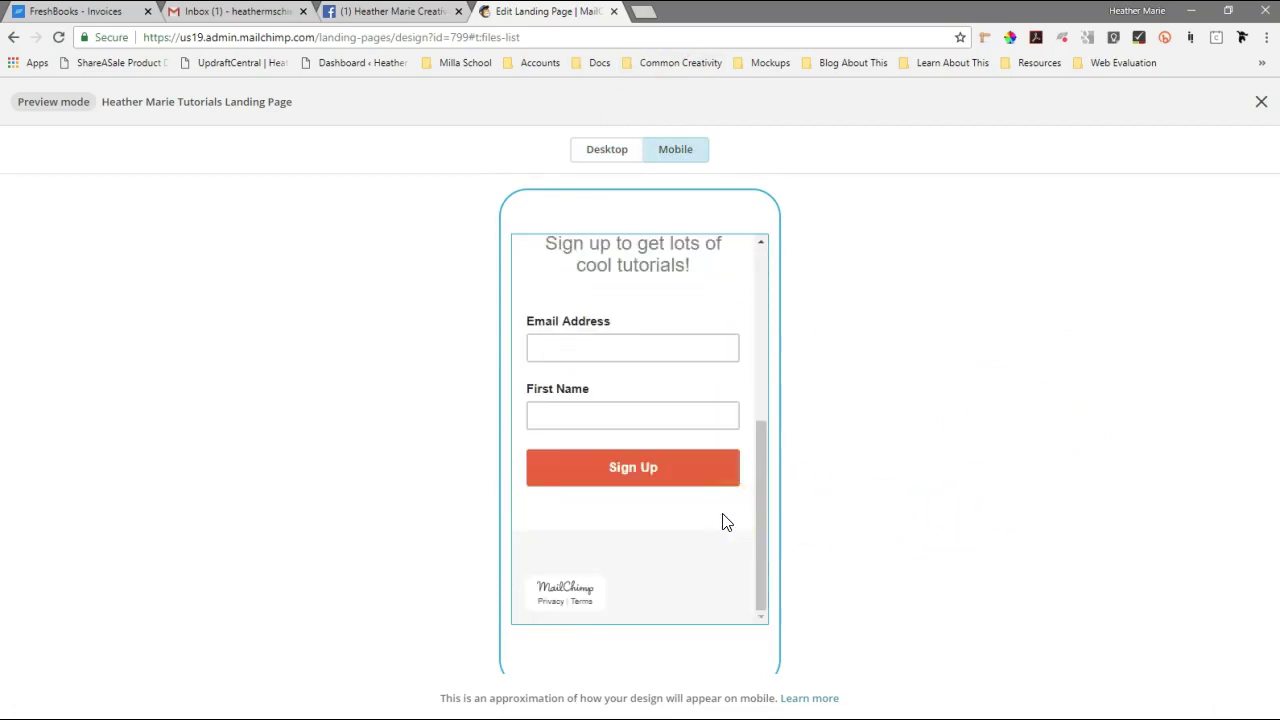
{"action": "left_click", "coordinate": [1261, 101]}
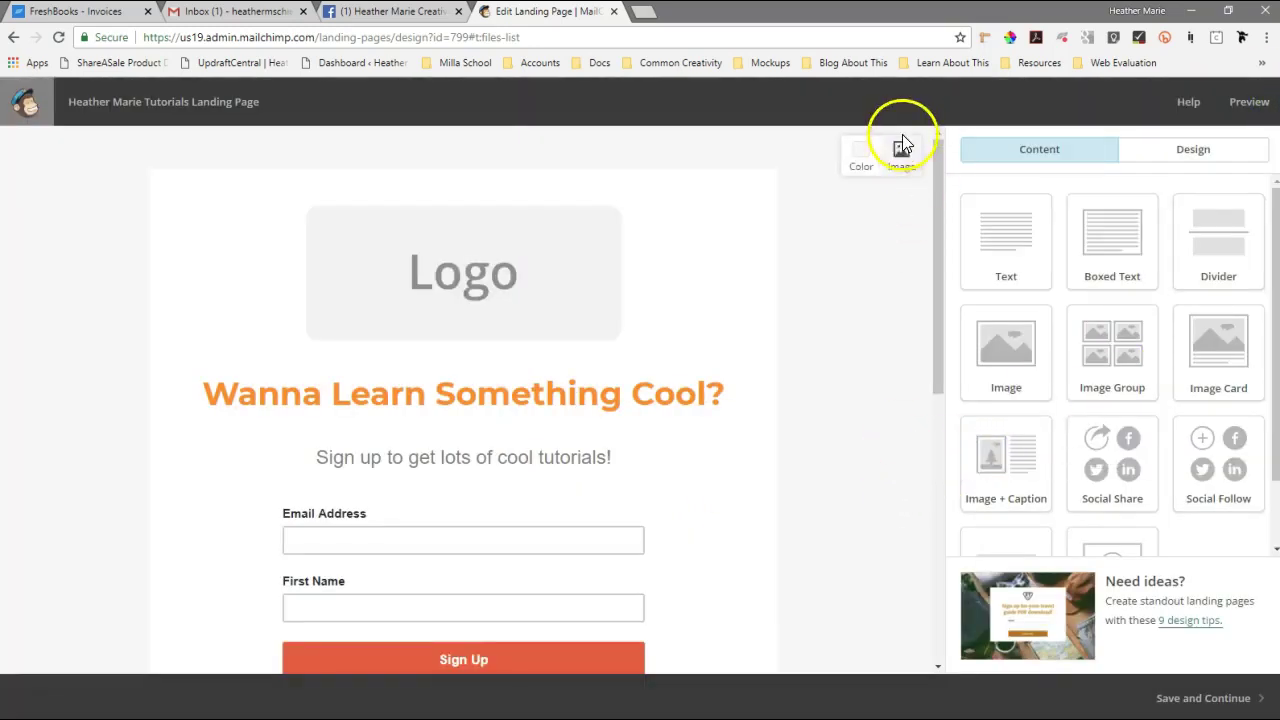
Set the laptop desk photo from uploaded files as the page background.
{"action": "left_click", "coordinate": [902, 149]}
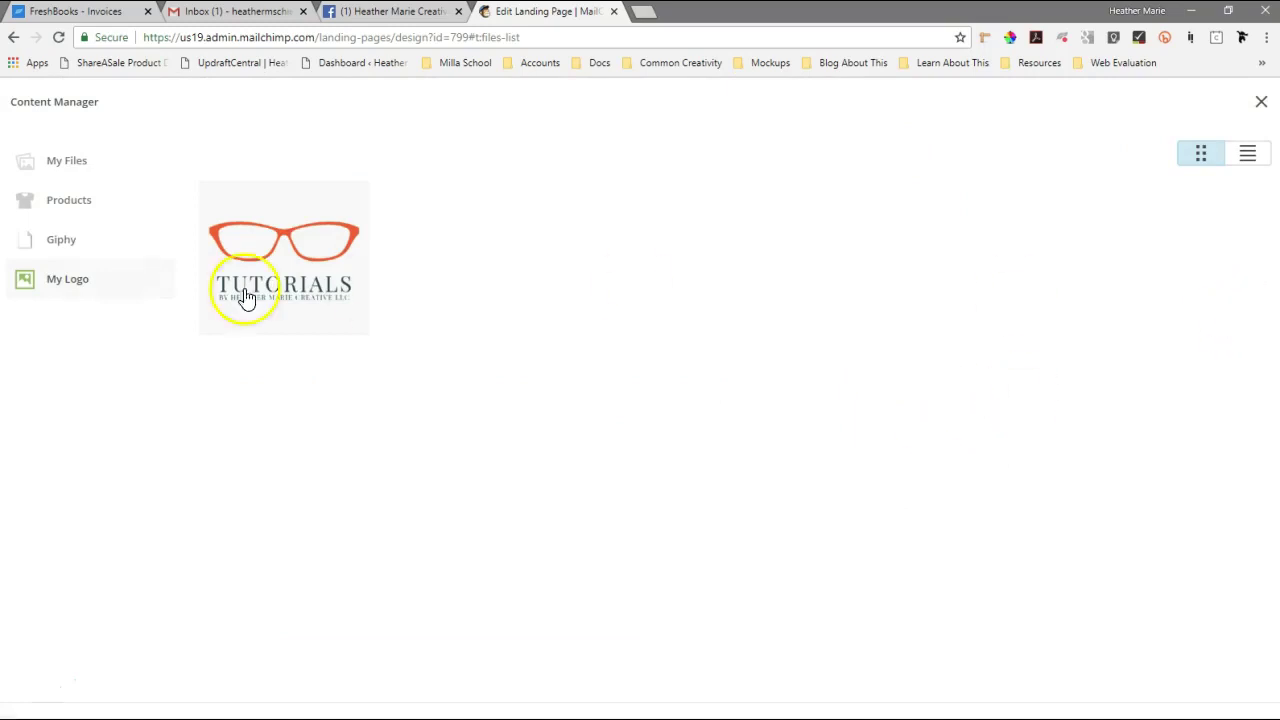
{"action": "left_click", "coordinate": [60, 158]}
{"action": "left_click", "coordinate": [480, 310]}
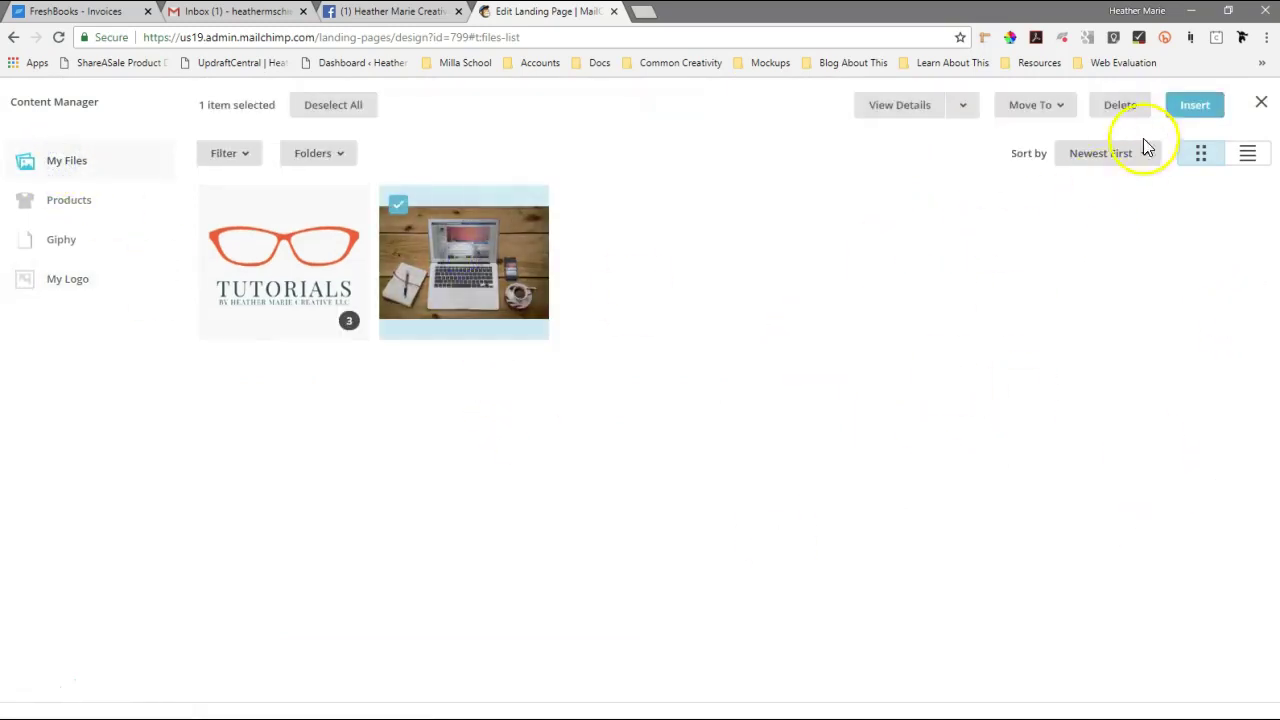
{"action": "left_click", "coordinate": [1193, 107]}
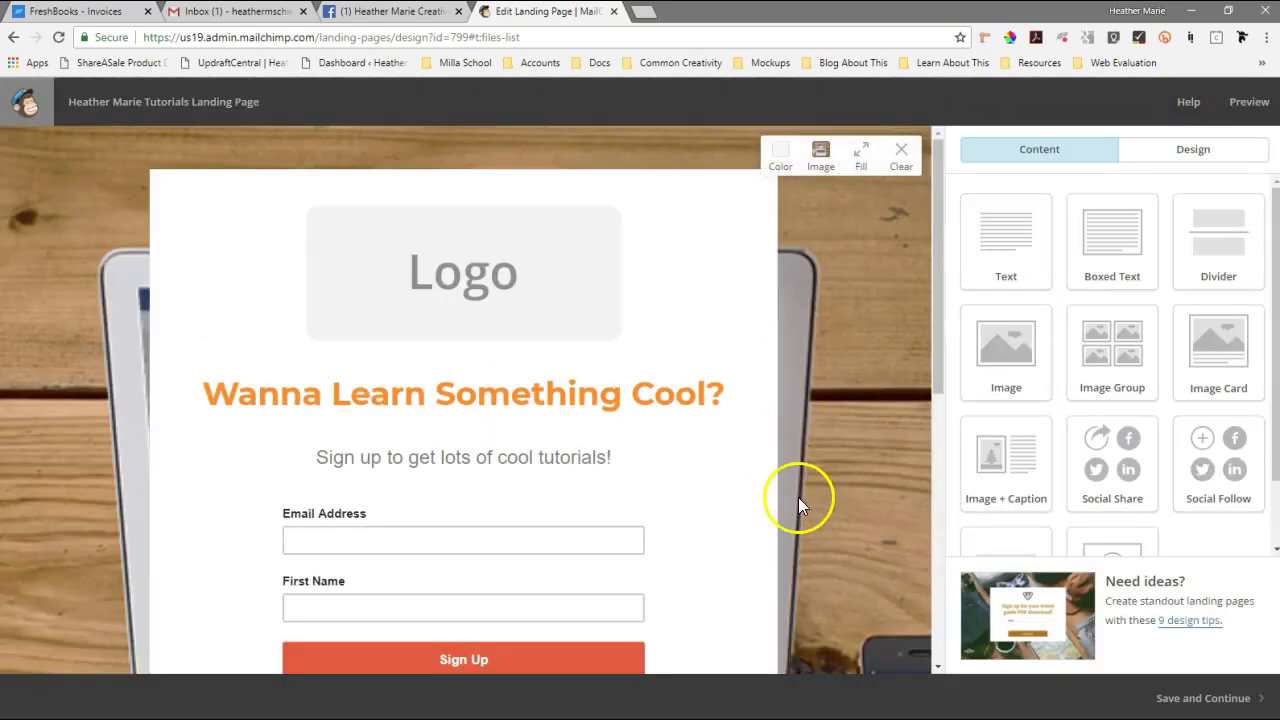
Upload black-coffee-business-cellphone-marketing.jpg from Dropbox/HMS/Web and fill the page background with it.
{"action": "left_click", "coordinate": [819, 155]}
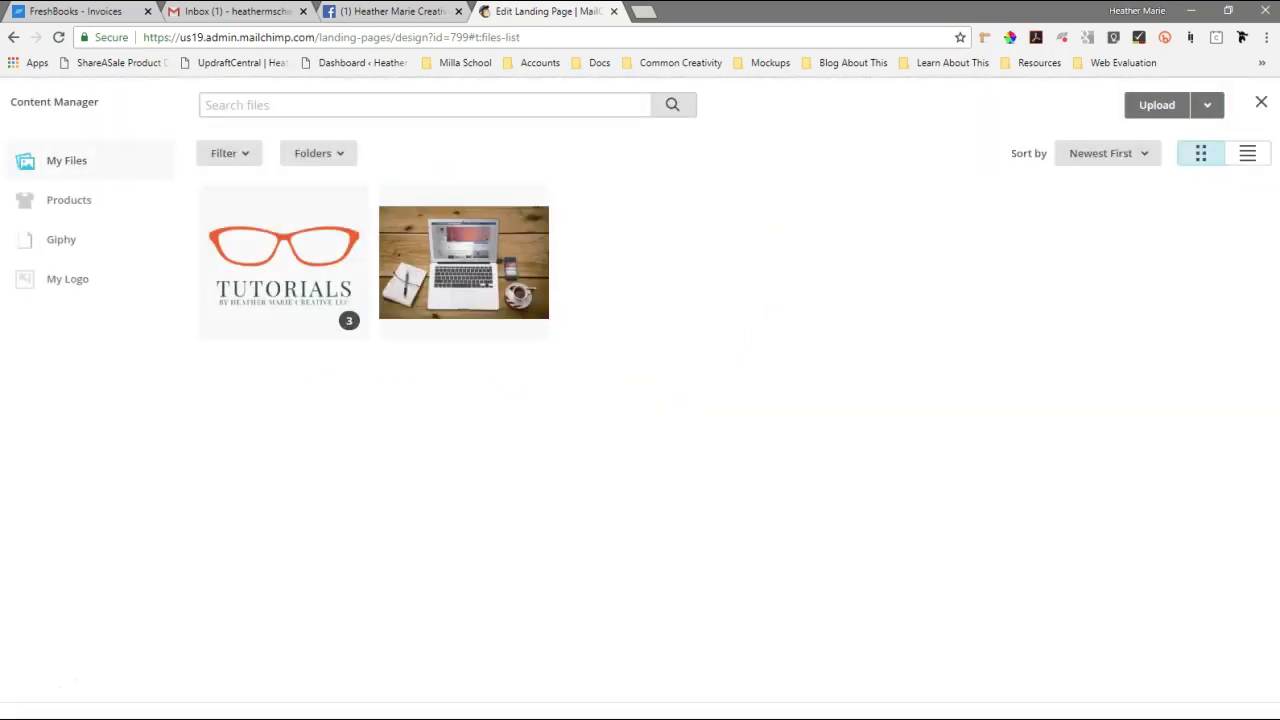
{"action": "left_click", "coordinate": [1199, 160]}
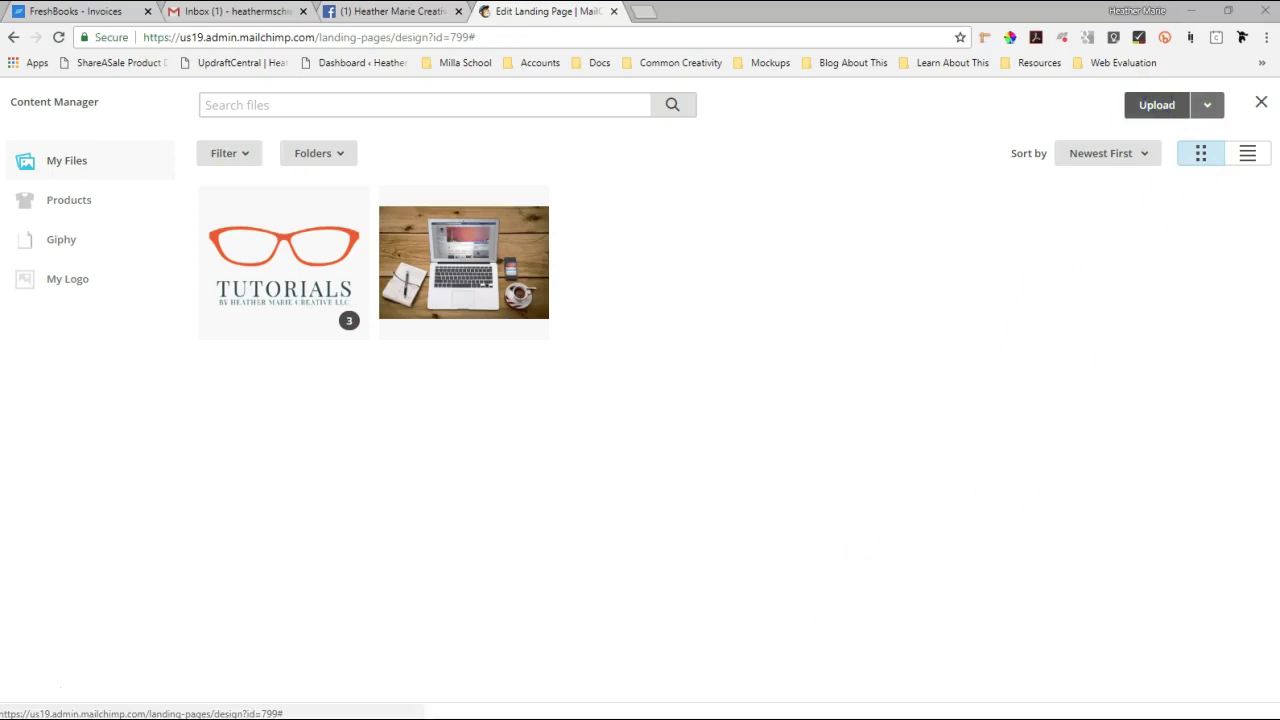
{"action": "left_click", "coordinate": [280, 316]}
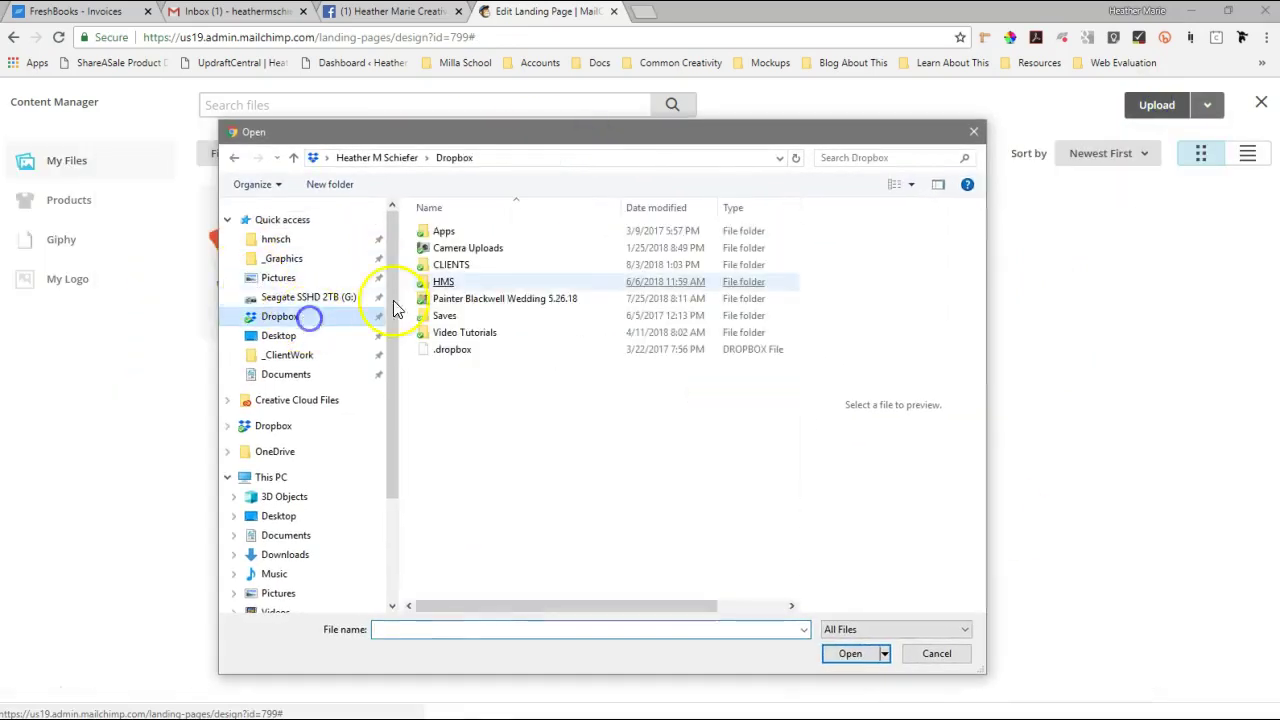
{"action": "double_click", "coordinate": [443, 281]}
{"action": "double_click", "coordinate": [445, 367]}
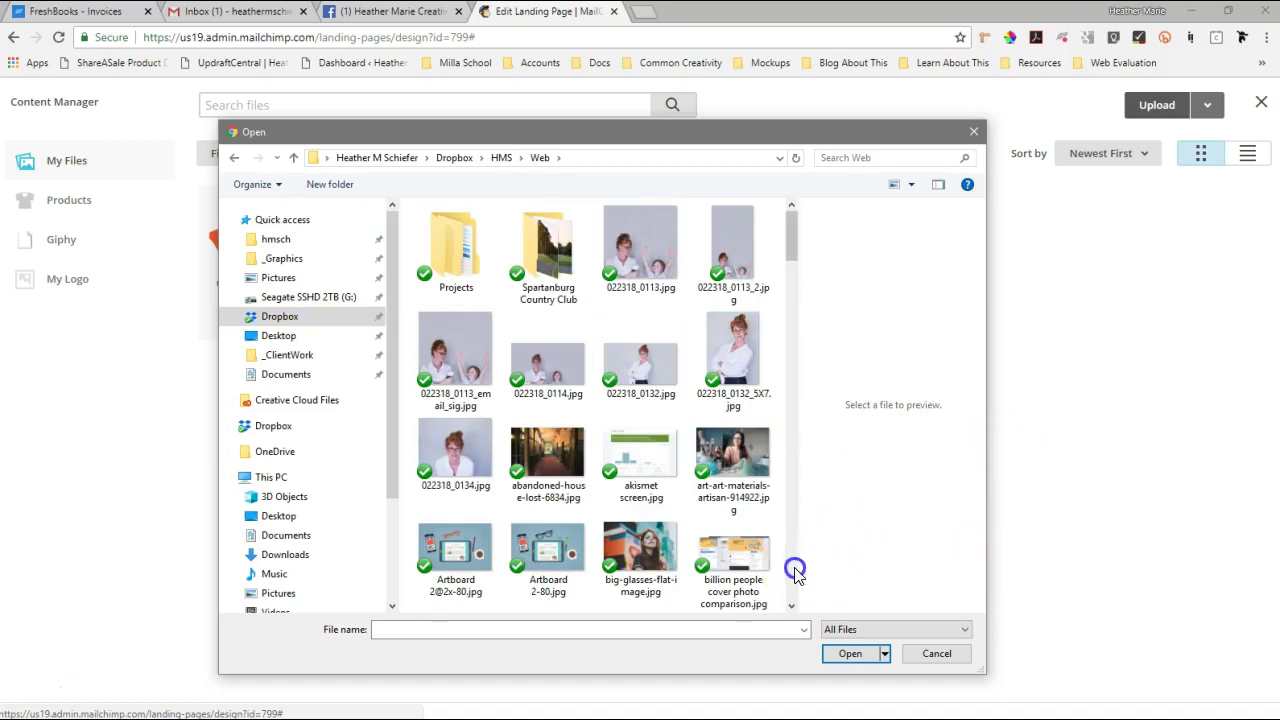
{"action": "scroll", "coordinate": [797, 573], "scroll_direction": "down", "scroll_amount": 3}
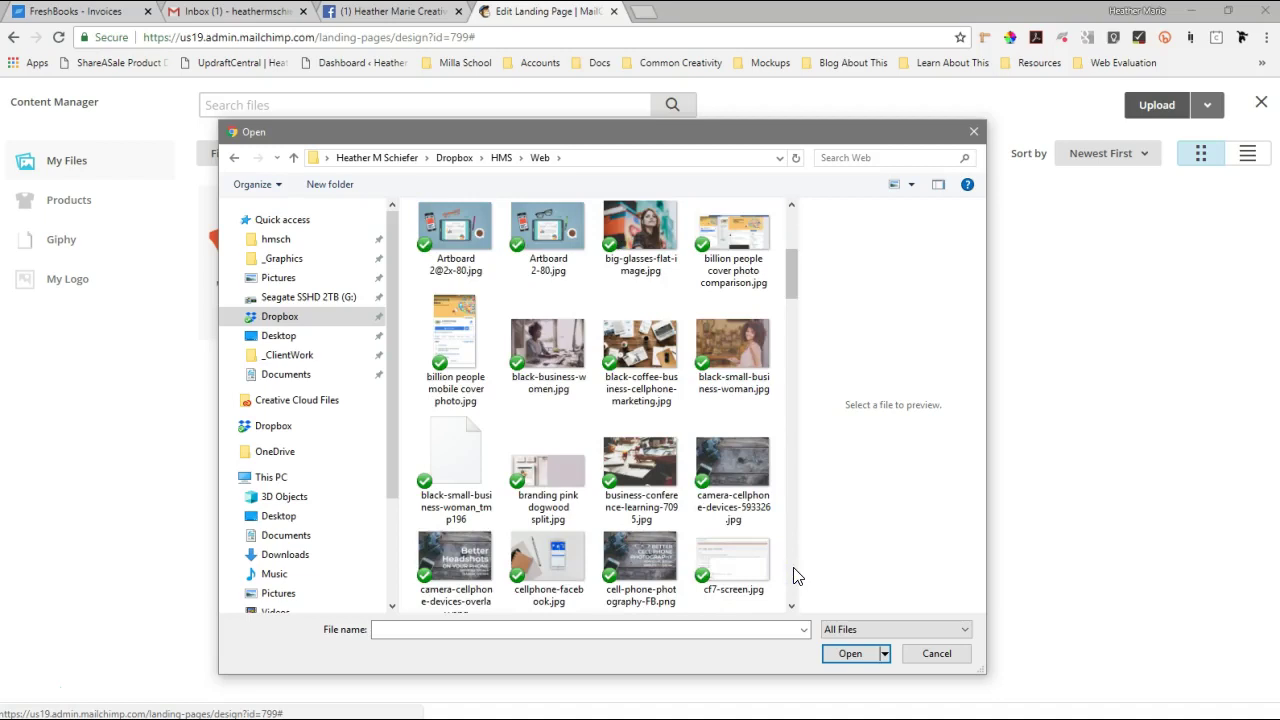
{"action": "double_click", "coordinate": [640, 345]}
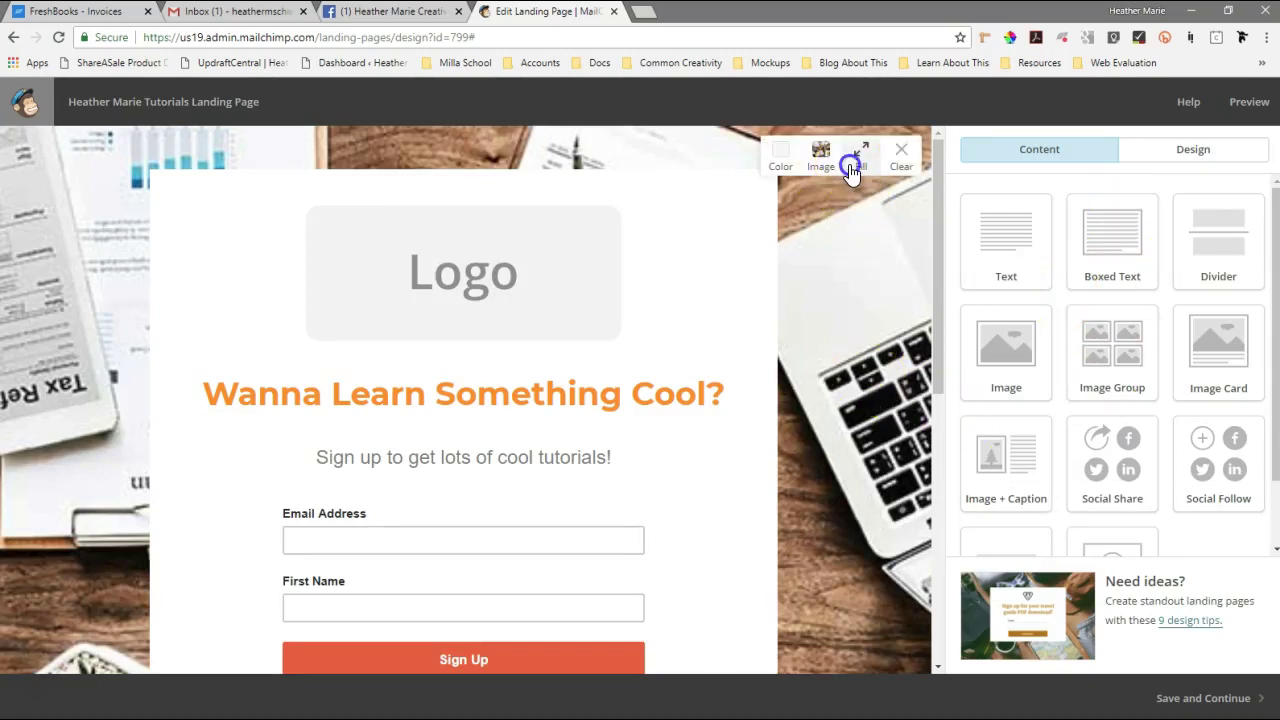
{"action": "left_click", "coordinate": [850, 170]}
Preview the landing page as visitors see it, then close the preview.
{"action": "scroll", "coordinate": [875, 399], "scroll_direction": "down", "scroll_amount": 3}
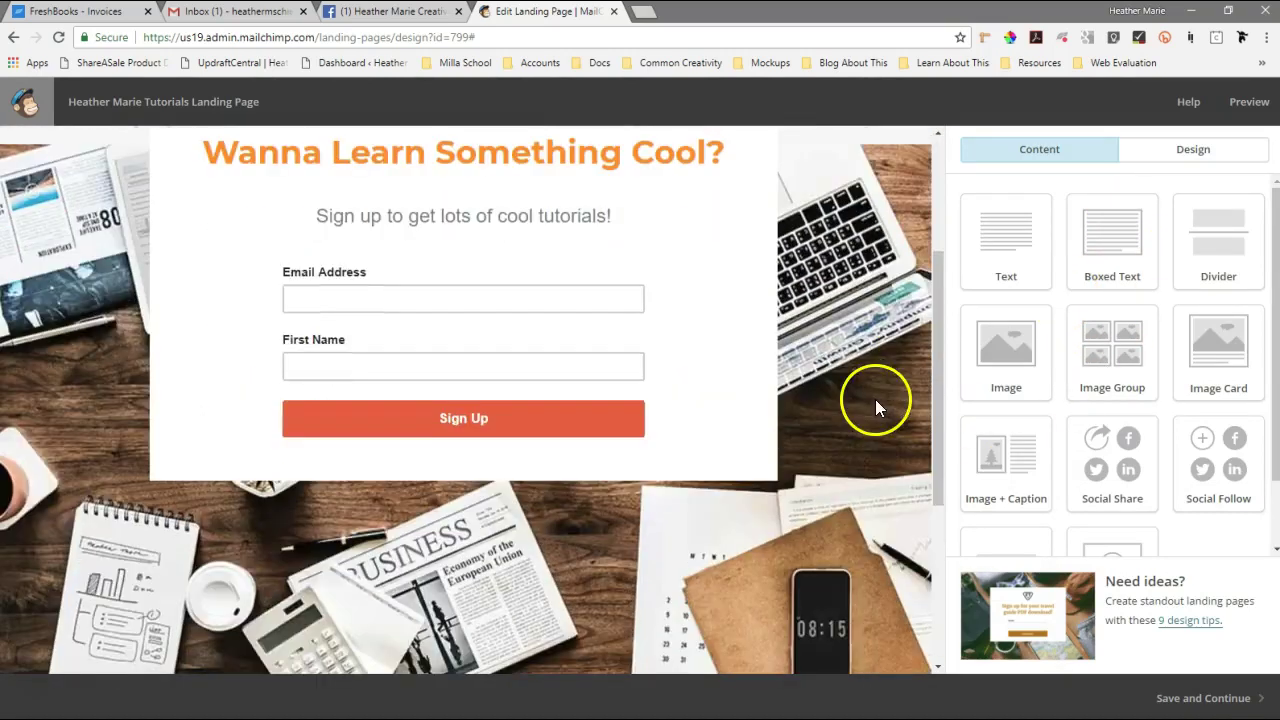
{"action": "scroll", "coordinate": [875, 399], "scroll_direction": "down", "scroll_amount": 3}
{"action": "scroll", "coordinate": [879, 386], "scroll_direction": "up", "scroll_amount": 1}
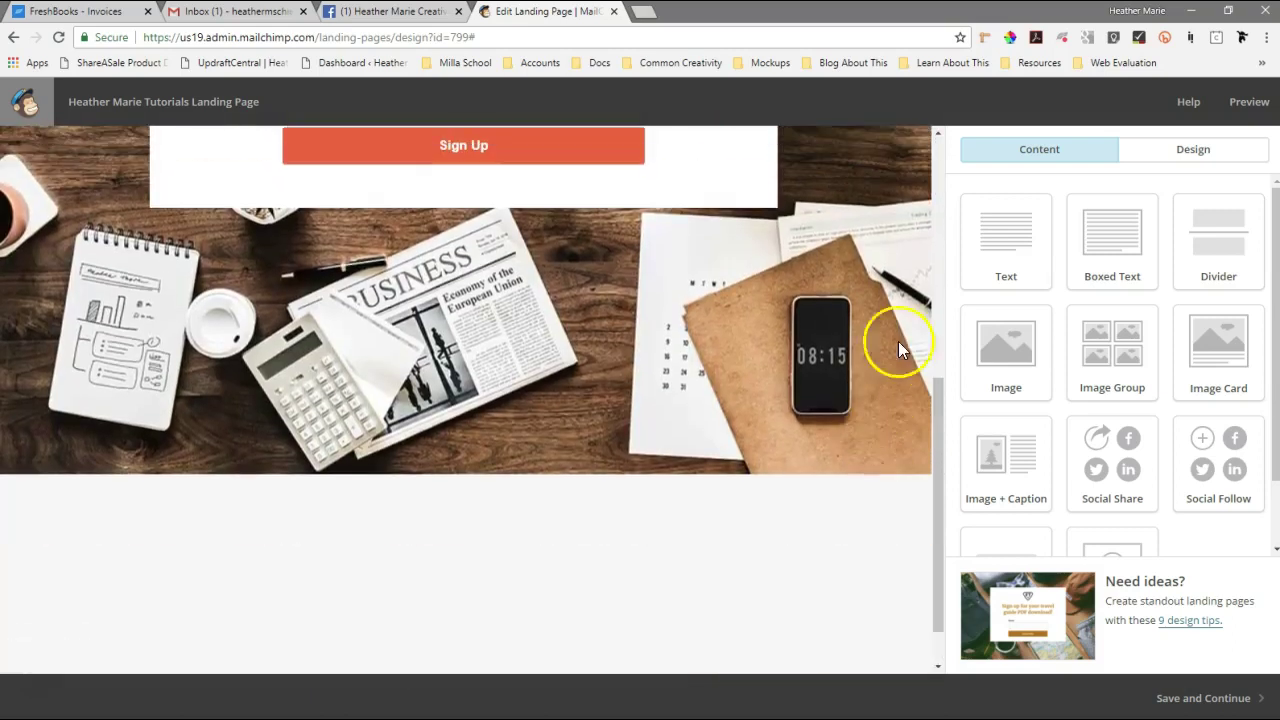
{"action": "left_click", "coordinate": [1250, 103]}
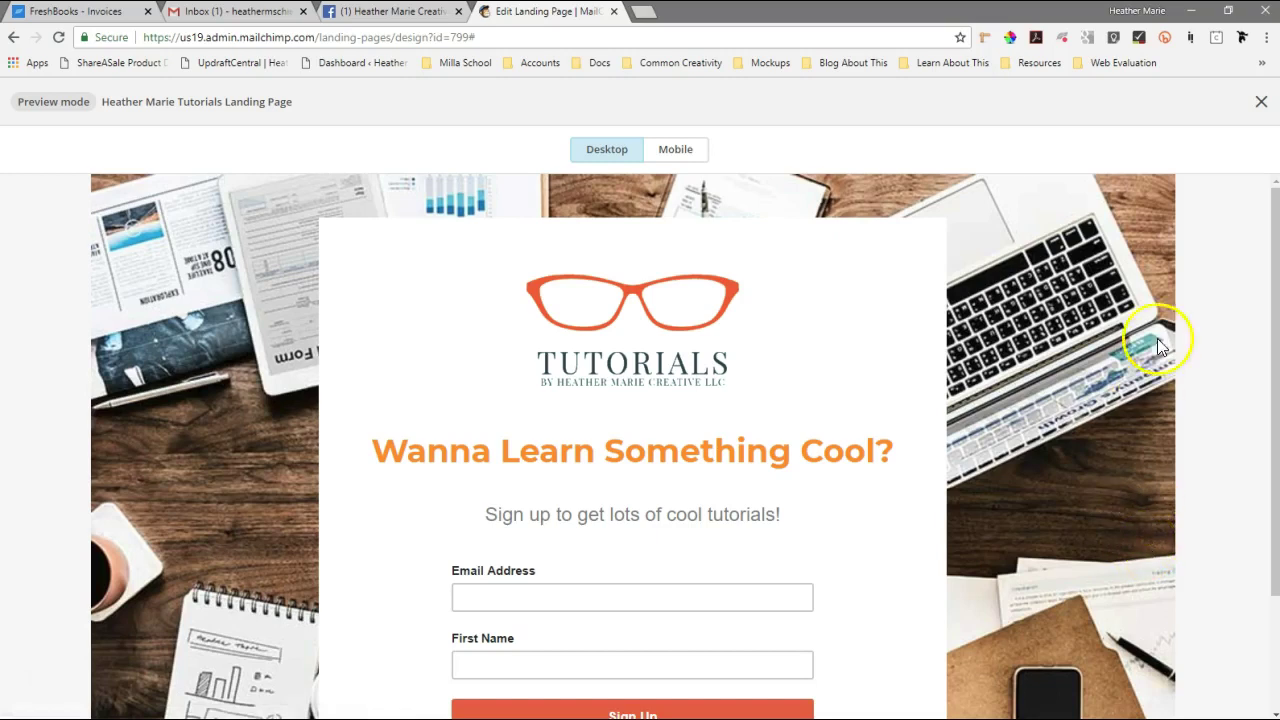
{"action": "left_click", "coordinate": [1260, 103]}
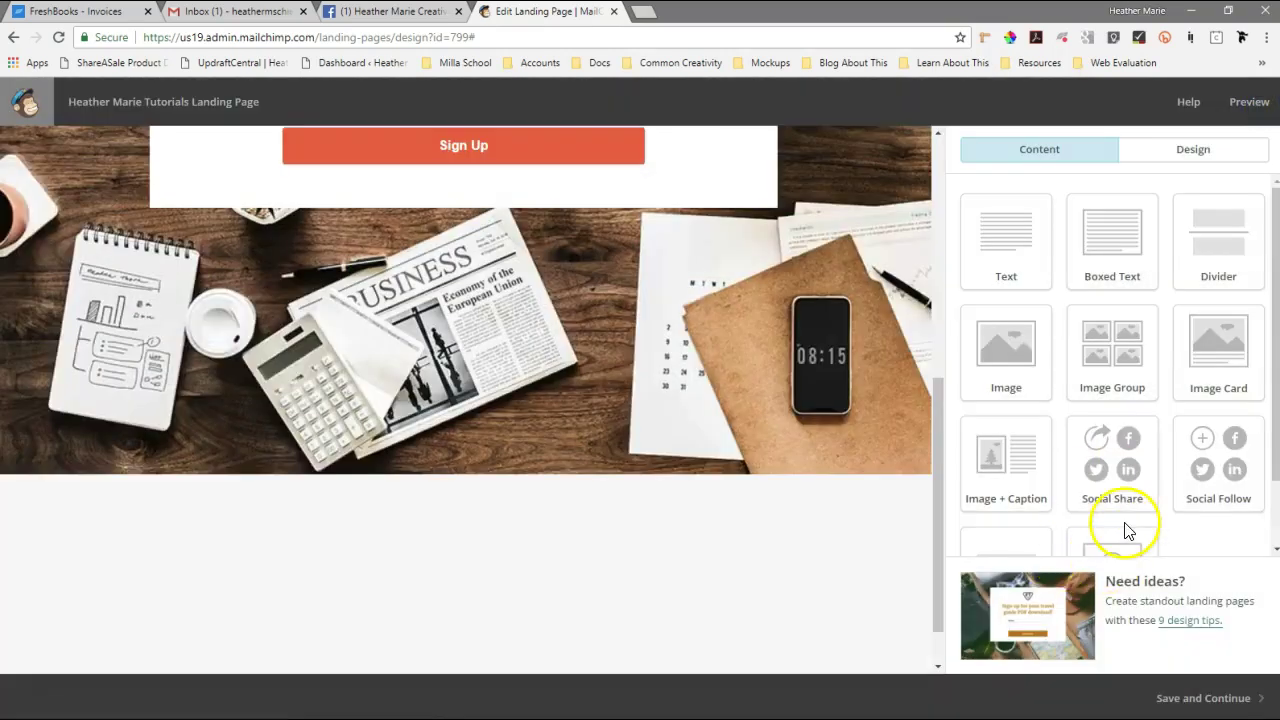
Title the page 'Tutorial Sign Up Landing Page'.
{"action": "left_click", "coordinate": [1205, 698]}
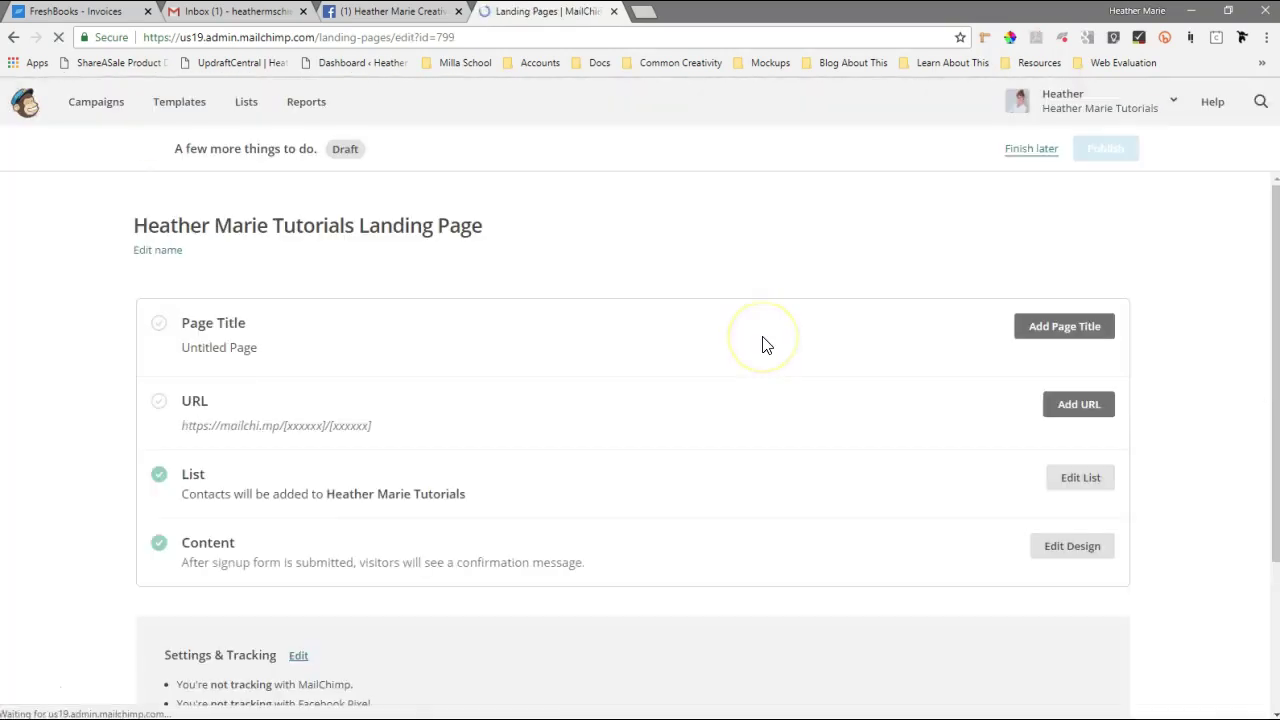
{"action": "left_click", "coordinate": [1050, 328]}
{"action": "left_click_drag", "start_coordinate": [465, 372], "coordinate": [170, 385]}
{"action": "type", "text": "Tutorial Sign Up Landing Page"}
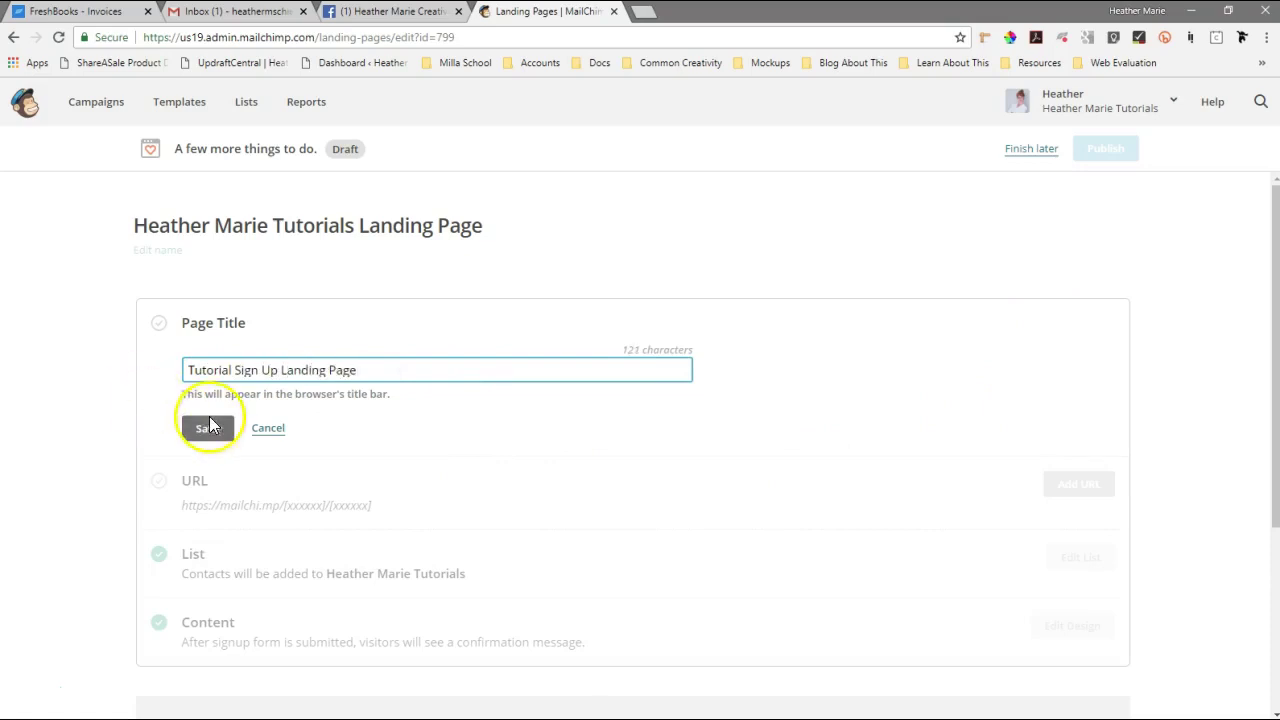
{"action": "left_click", "coordinate": [209, 426]}
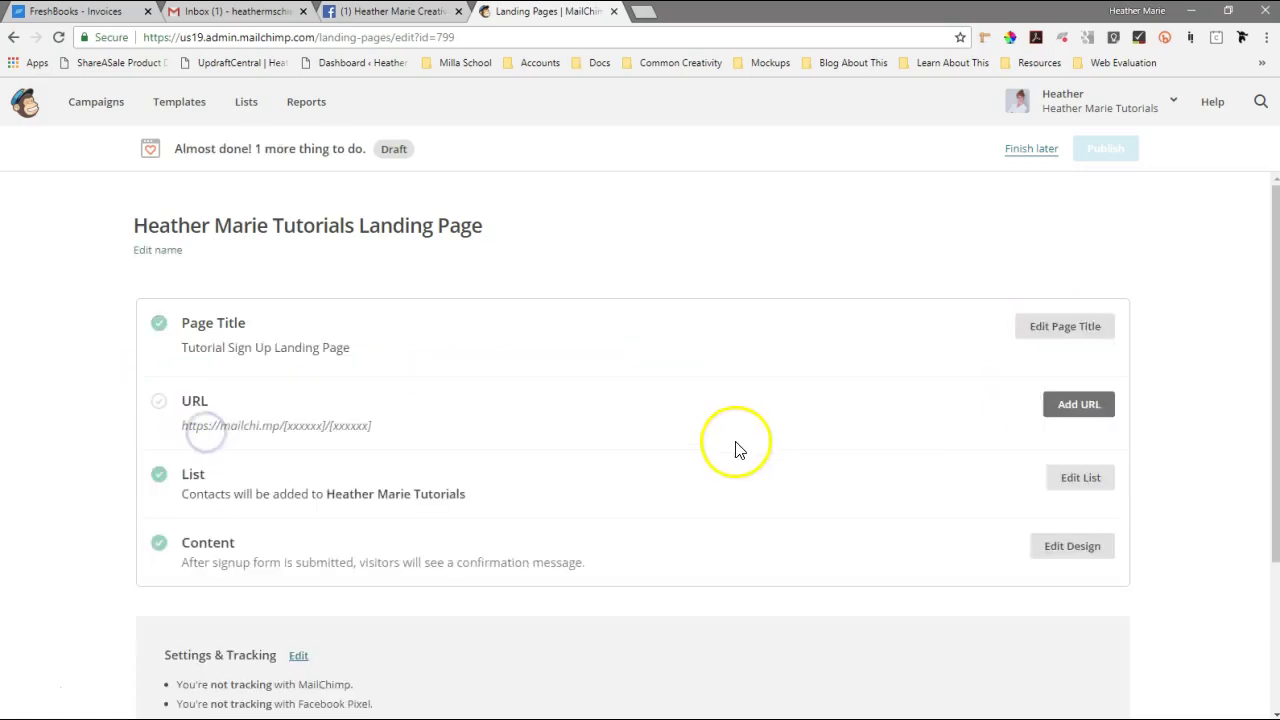
Give the landing page a custom URL ending and save it.
{"action": "left_click", "coordinate": [1050, 408]}
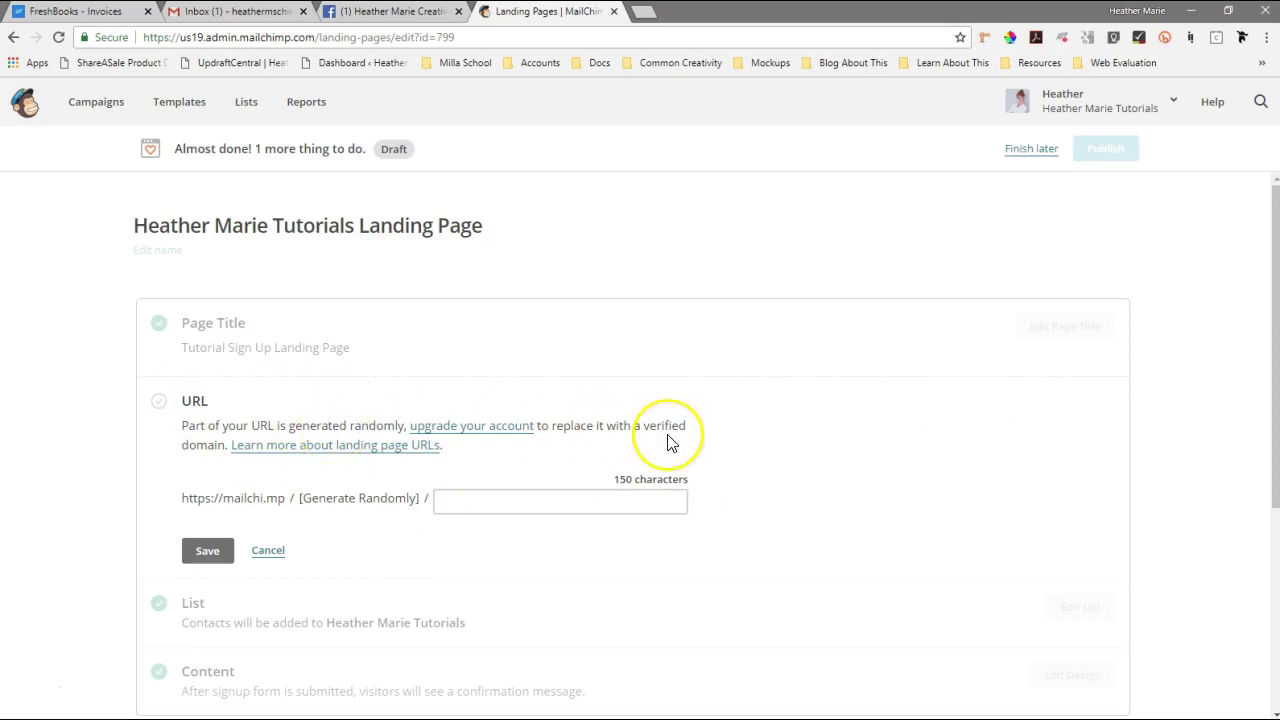
{"action": "left_click", "coordinate": [643, 501]}
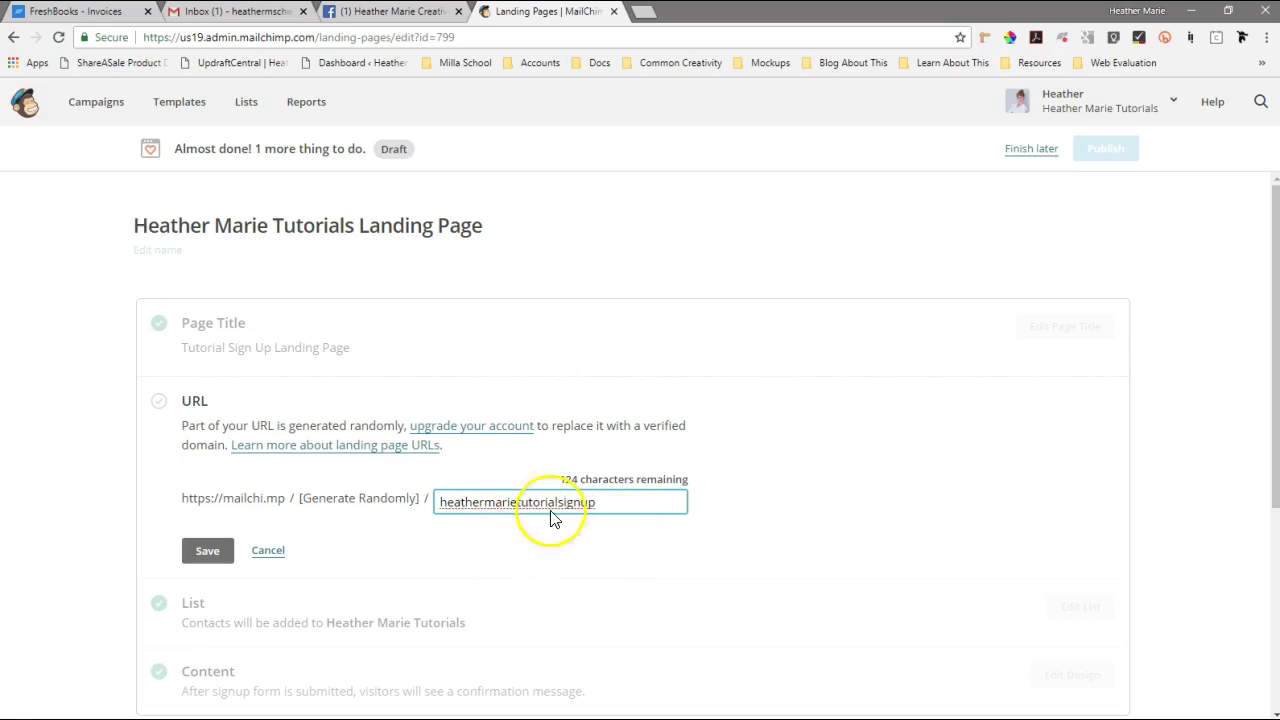
{"action": "left_click", "coordinate": [207, 551]}
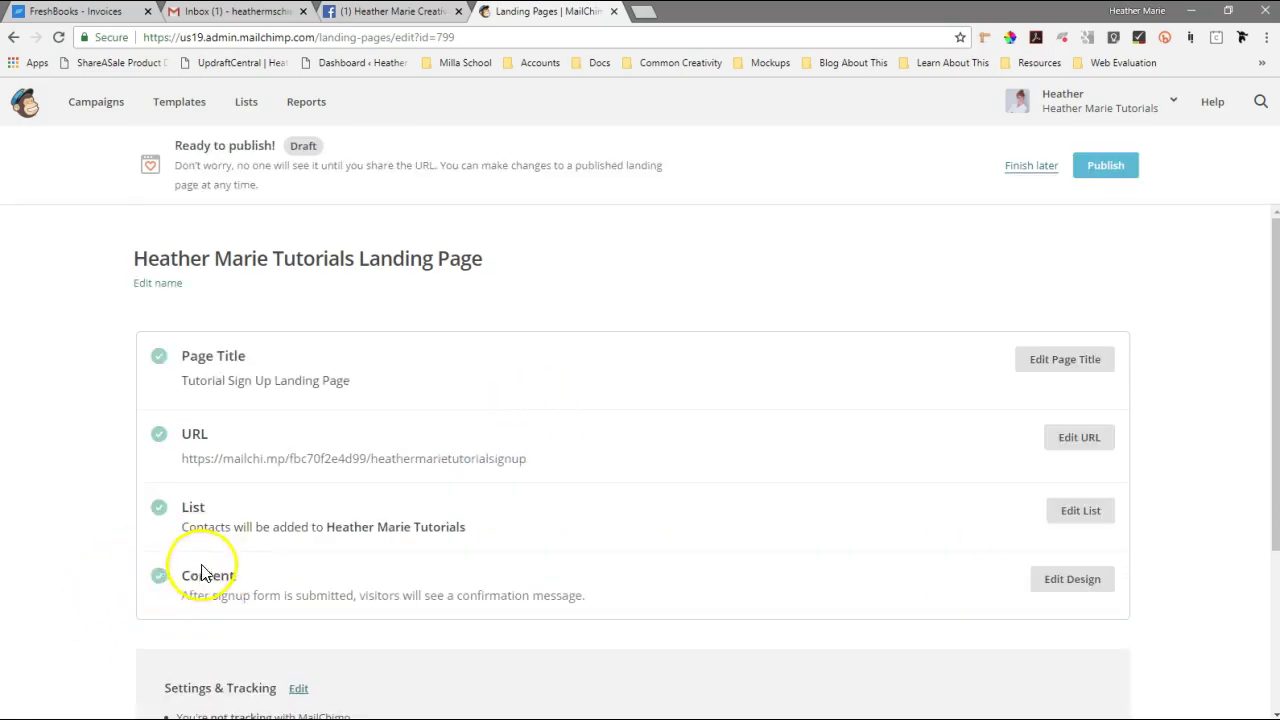
Choose the tutorials audience list for new signups.
{"action": "scroll", "coordinate": [335, 522], "scroll_direction": "down", "scroll_amount": 1}
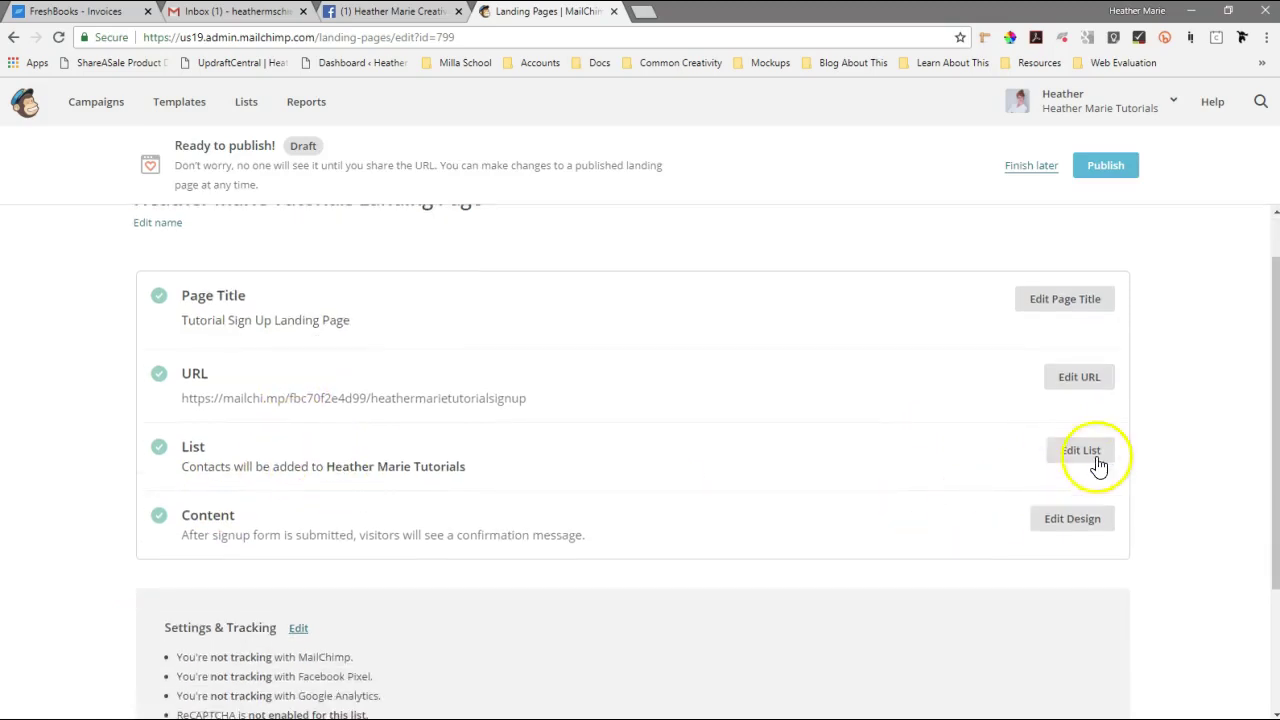
{"action": "left_click", "coordinate": [1090, 455]}
{"action": "scroll", "coordinate": [600, 450], "scroll_direction": "down", "scroll_amount": 2}
{"action": "left_click", "coordinate": [312, 318]}
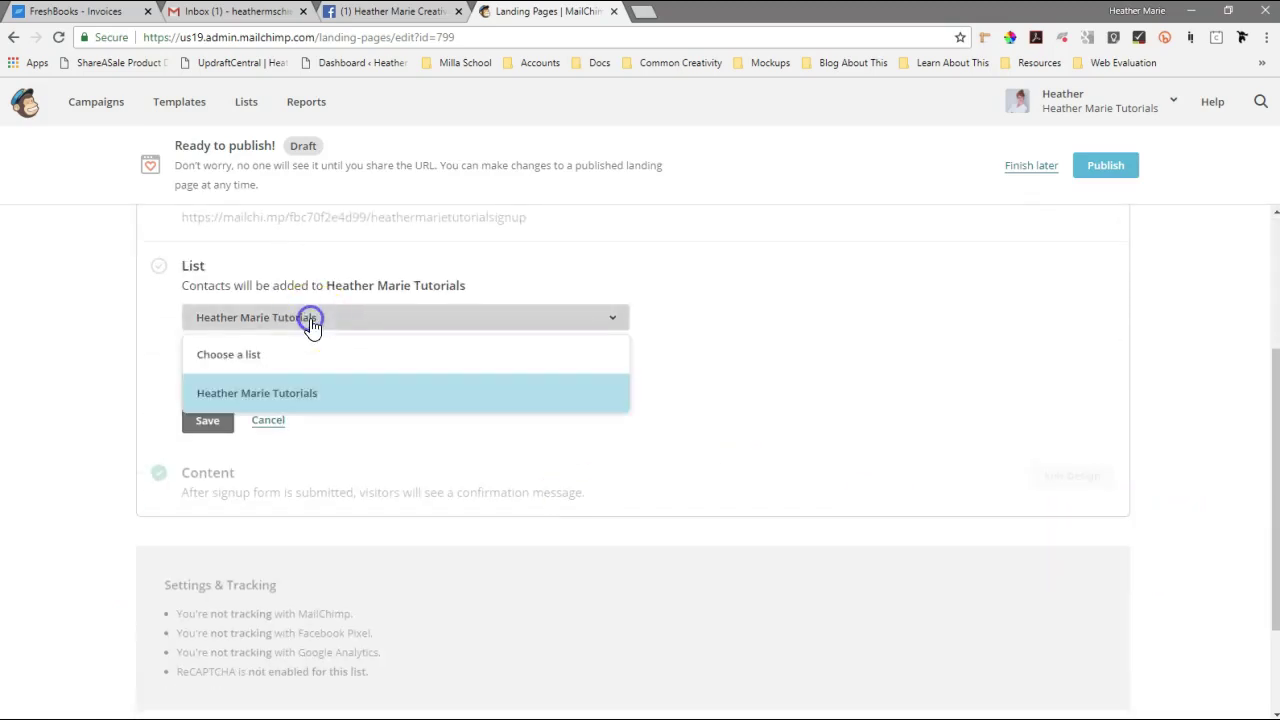
{"action": "left_click", "coordinate": [312, 395]}
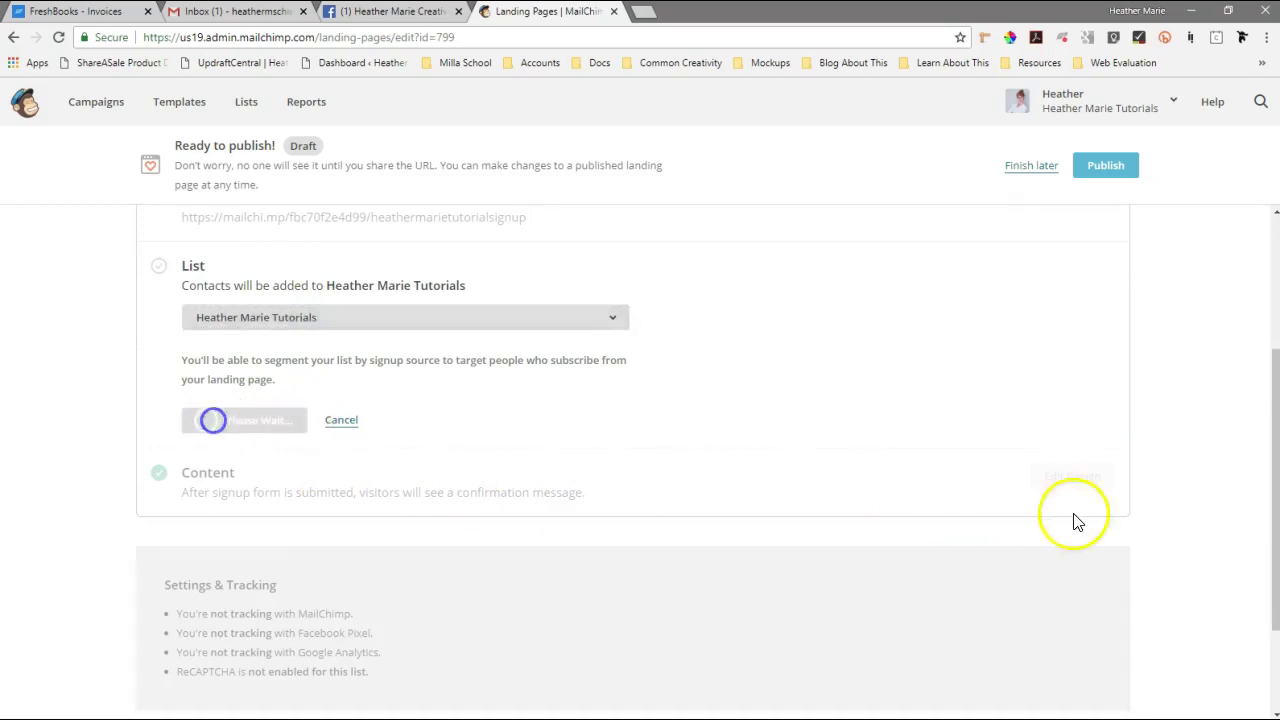
{"action": "left_click", "coordinate": [213, 420]}
{"action": "scroll", "coordinate": [867, 521], "scroll_direction": "up", "scroll_amount": 1}
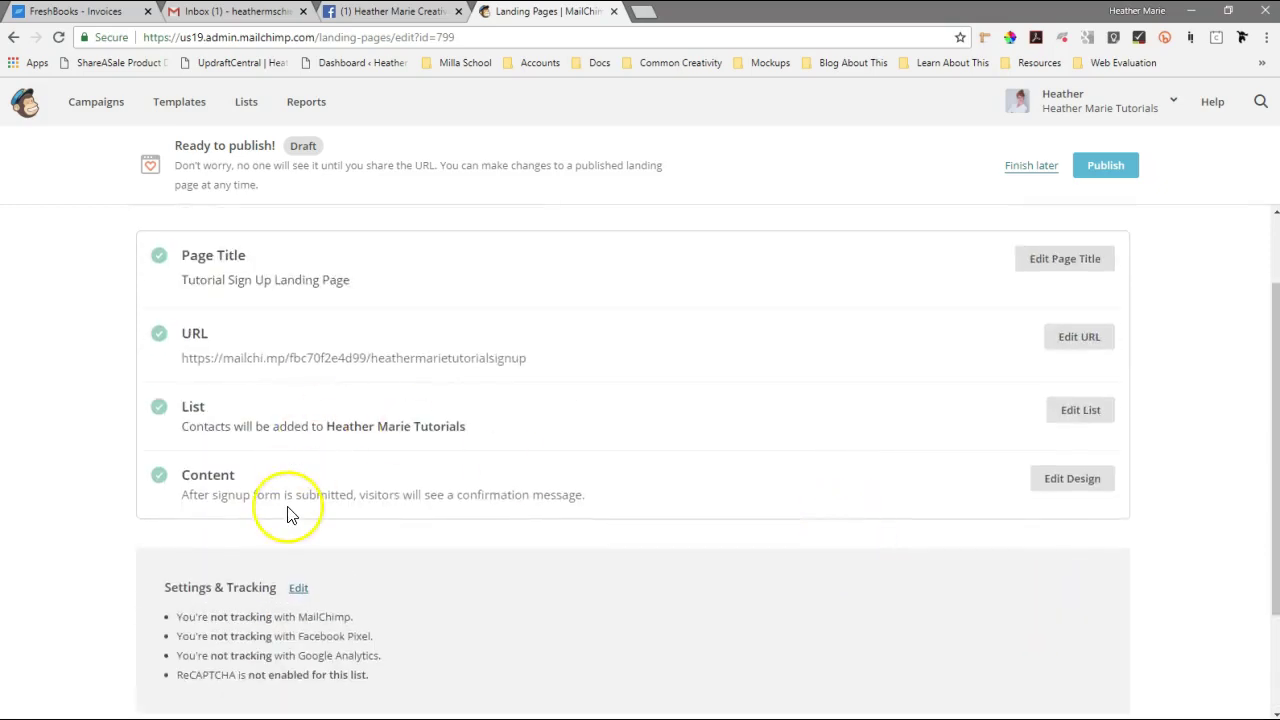
{"action": "scroll", "coordinate": [287, 515], "scroll_direction": "up", "scroll_amount": 1}
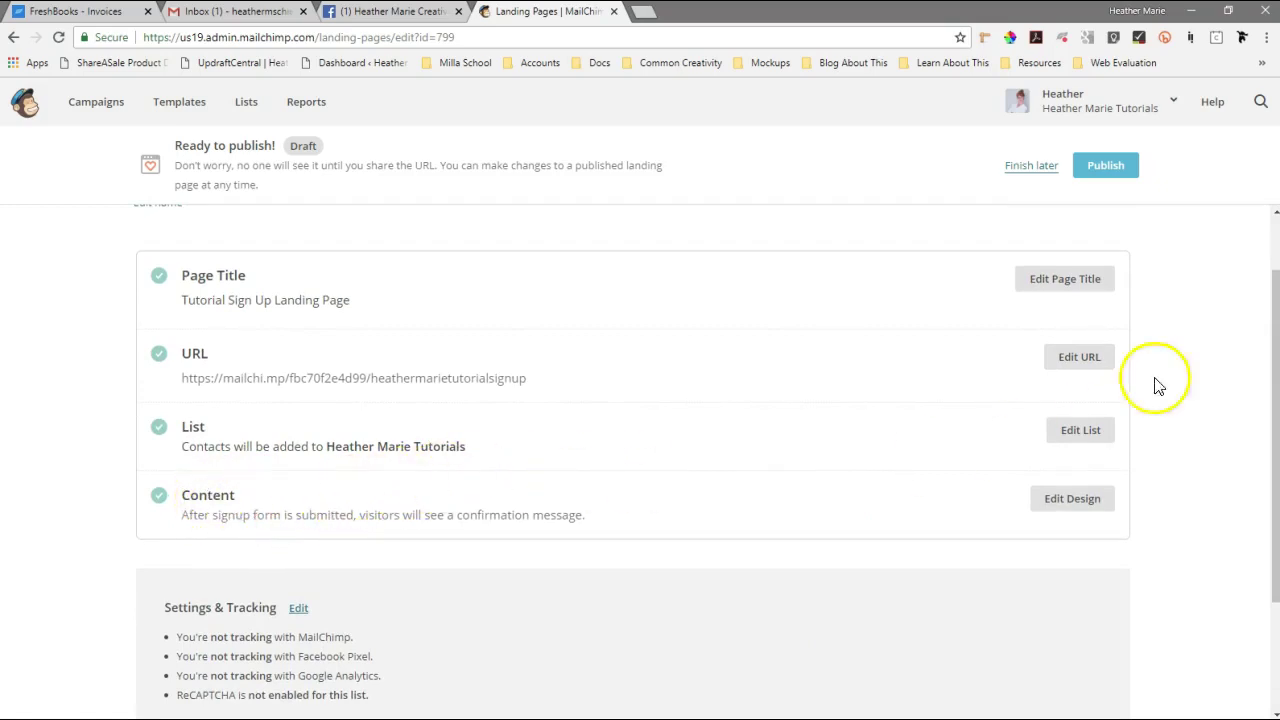
Publish the landing page, view the live page in a new tab, then return to the confirmation.
{"action": "left_click", "coordinate": [1106, 167]}
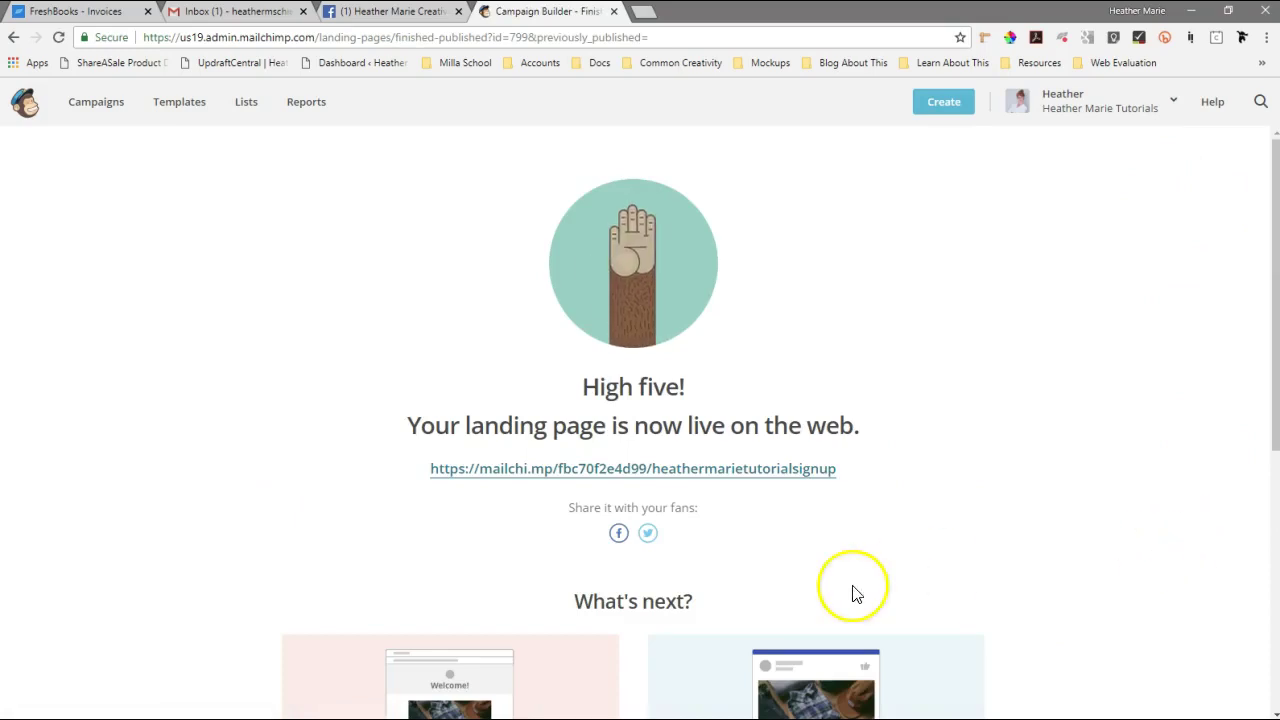
{"action": "right_click", "coordinate": [688, 472]}
{"action": "left_click", "coordinate": [738, 489]}
{"action": "left_click", "coordinate": [716, 12]}
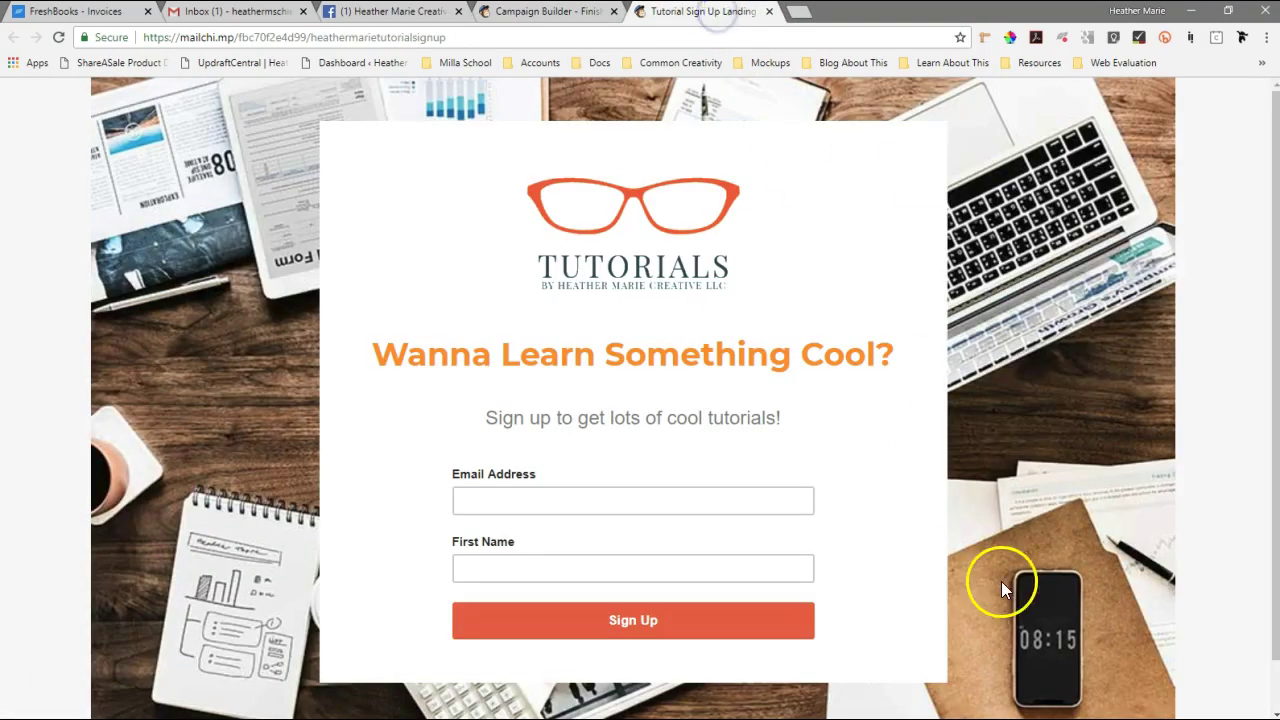
{"action": "scroll", "coordinate": [1022, 577], "scroll_direction": "down", "scroll_amount": 1}
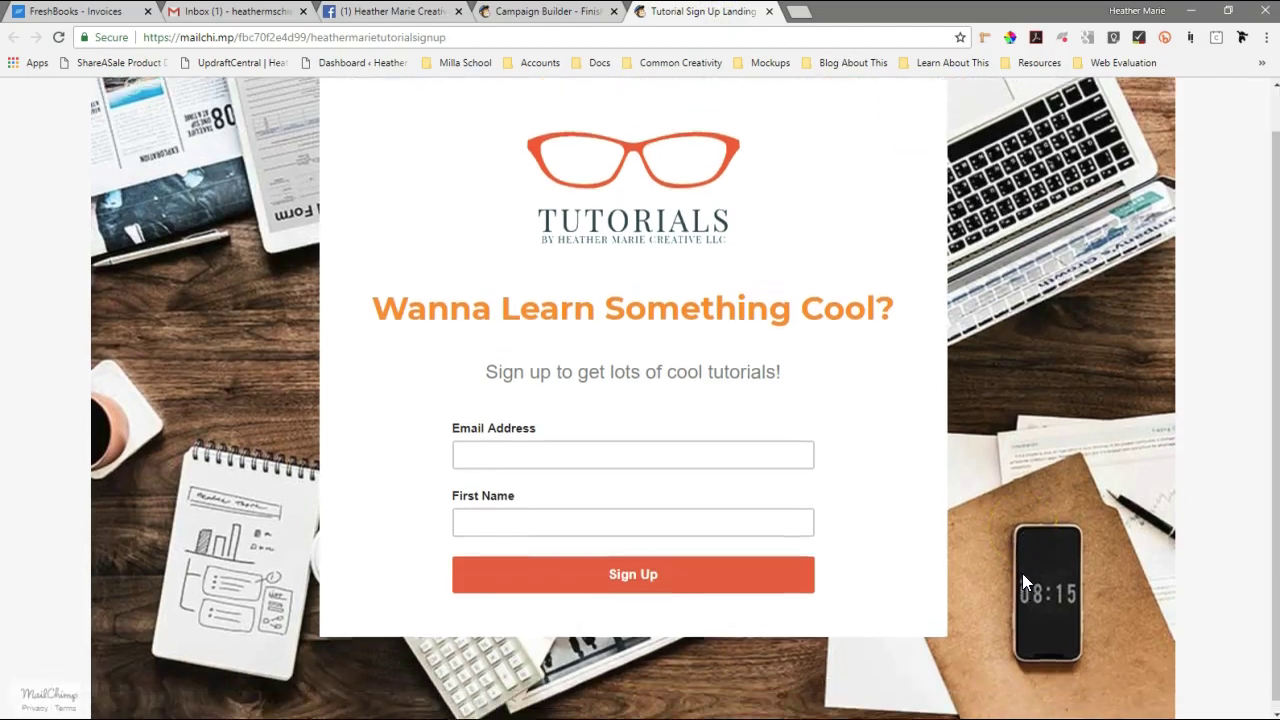
{"action": "scroll", "coordinate": [1022, 583], "scroll_direction": "up", "scroll_amount": 1}
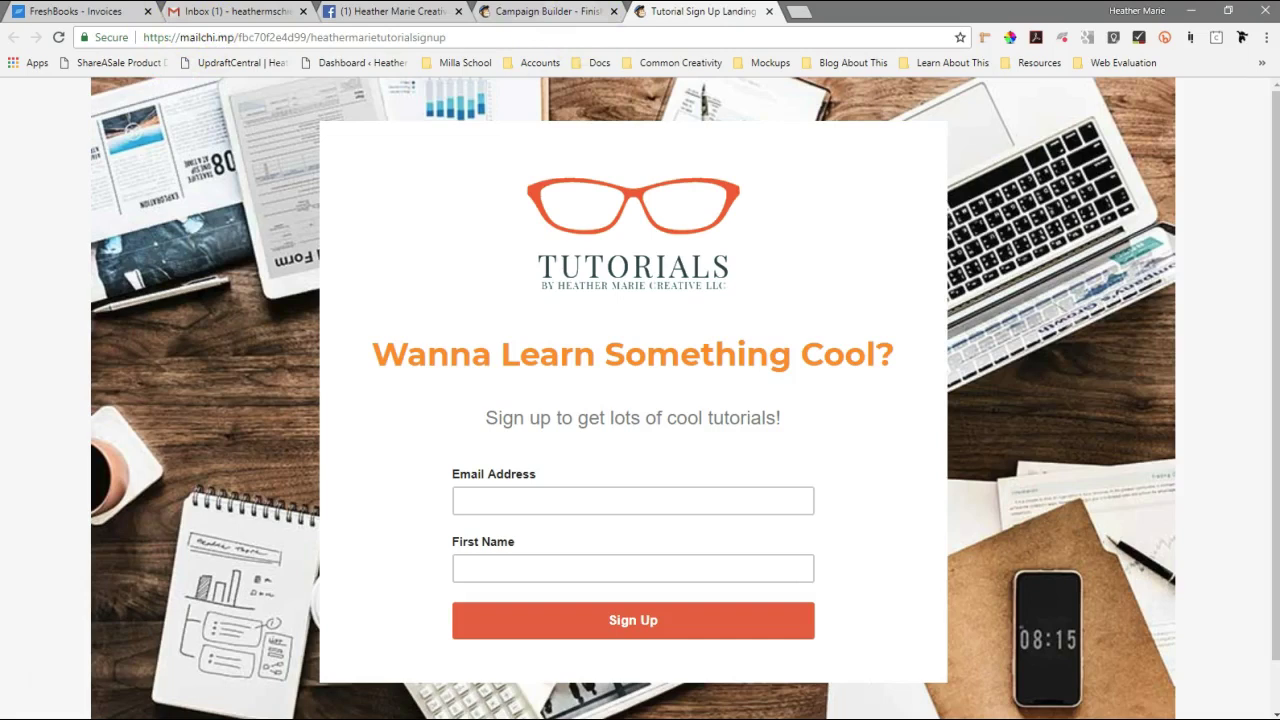
{"action": "left_click", "coordinate": [541, 12]}
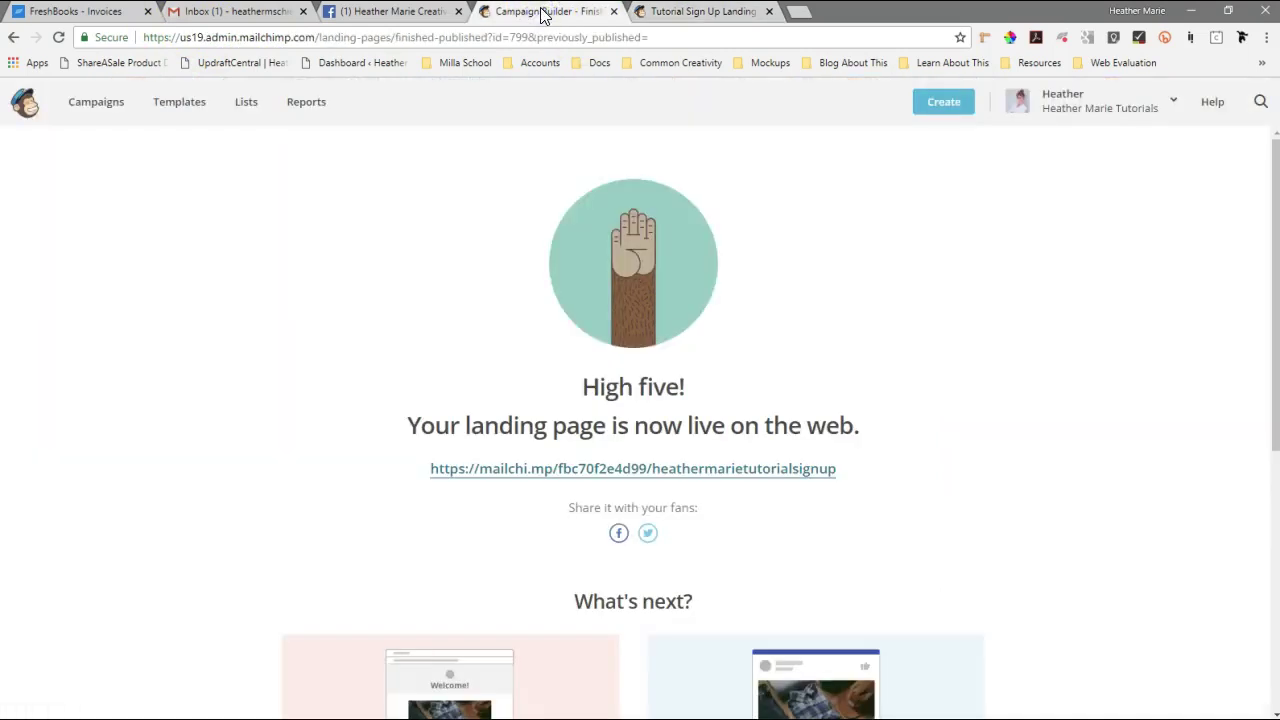
Switch to the Tutorial Sign Up Landing tab to view the live page.
{"action": "left_click", "coordinate": [680, 12]}
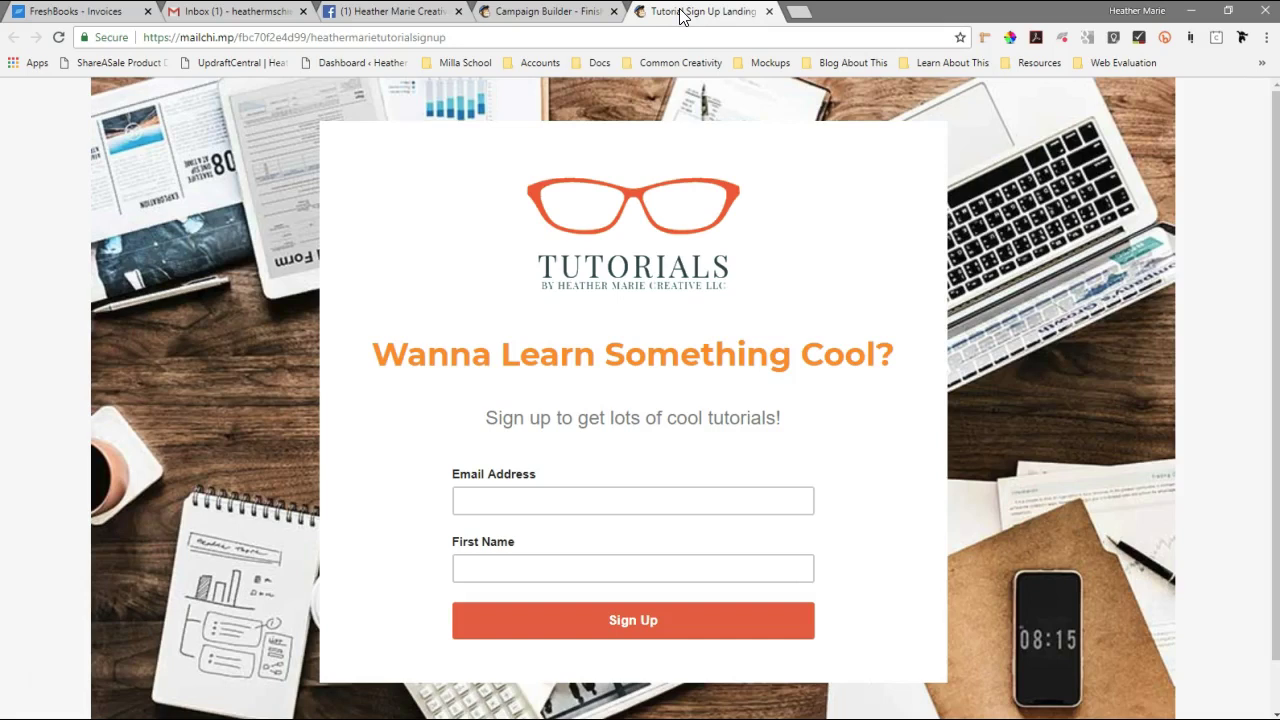
Show the Facebook business page's Signup for Updates section with the Subscribe to Common Creativity form.
{"action": "left_click", "coordinate": [405, 14]}
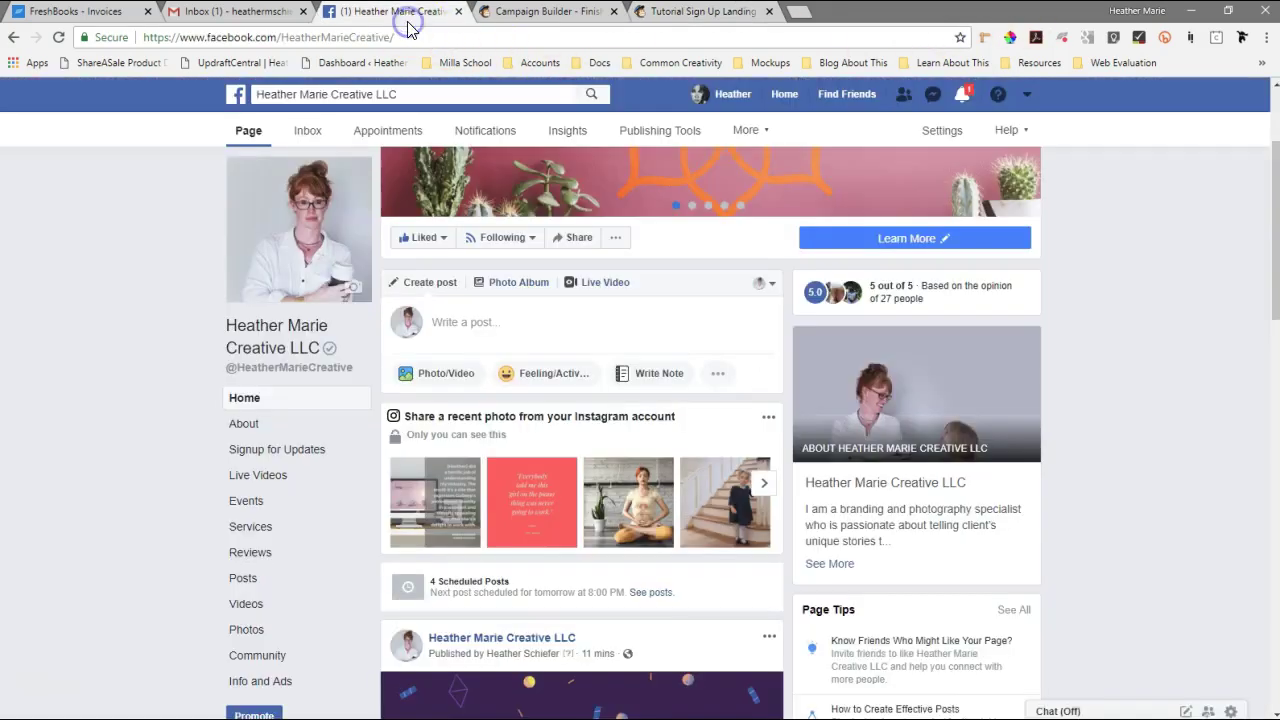
{"action": "left_click", "coordinate": [264, 452]}
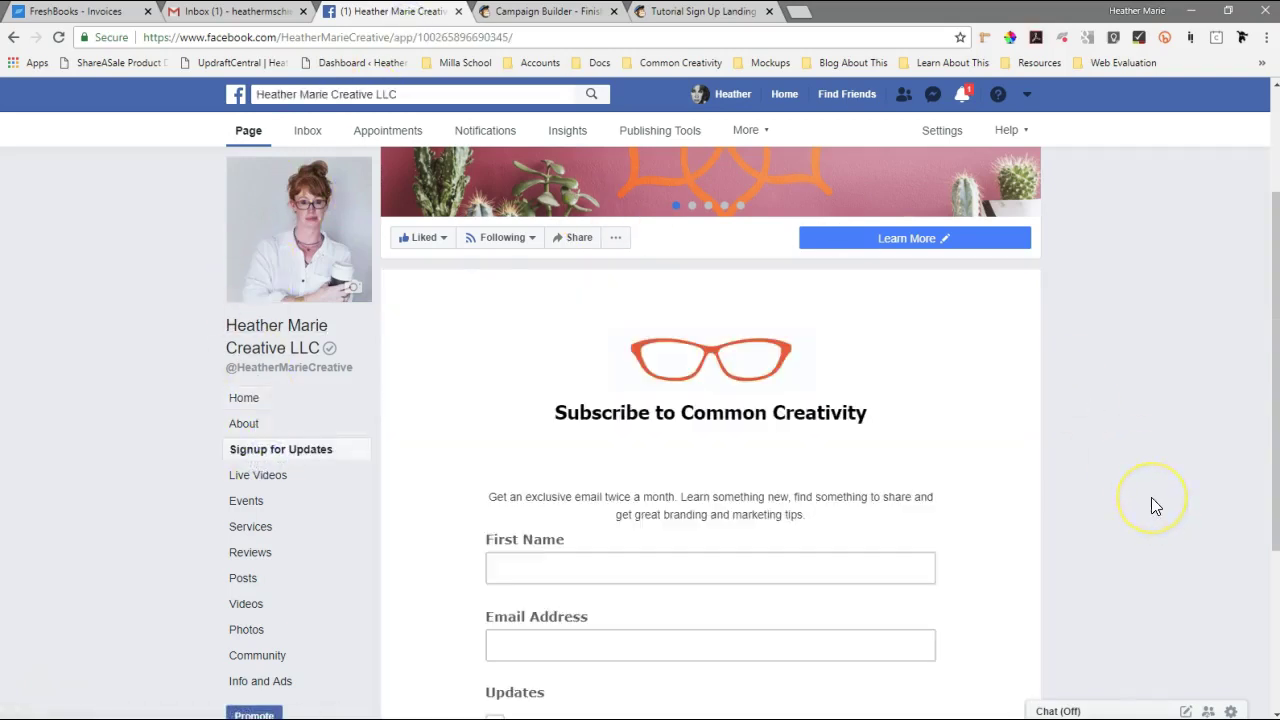
{"action": "scroll", "coordinate": [1151, 500], "scroll_direction": "down", "scroll_amount": 2}
{"action": "scroll", "coordinate": [1151, 506], "scroll_direction": "up", "scroll_amount": 5}
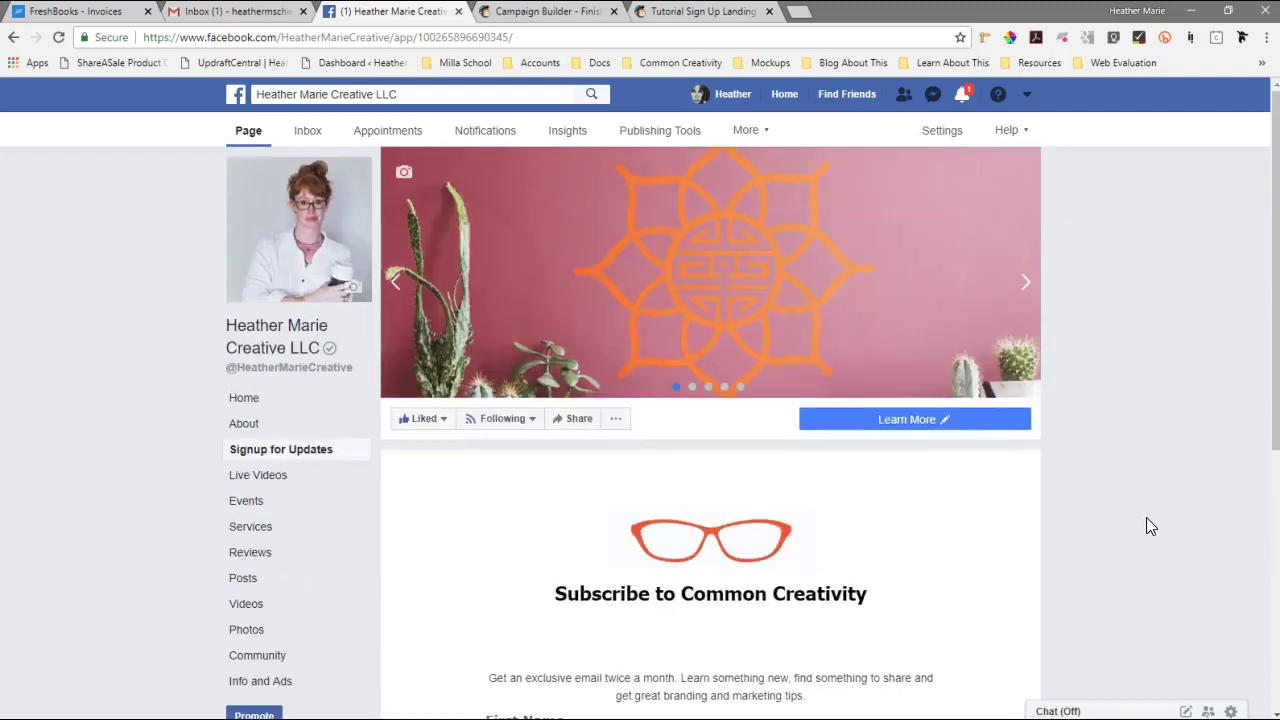